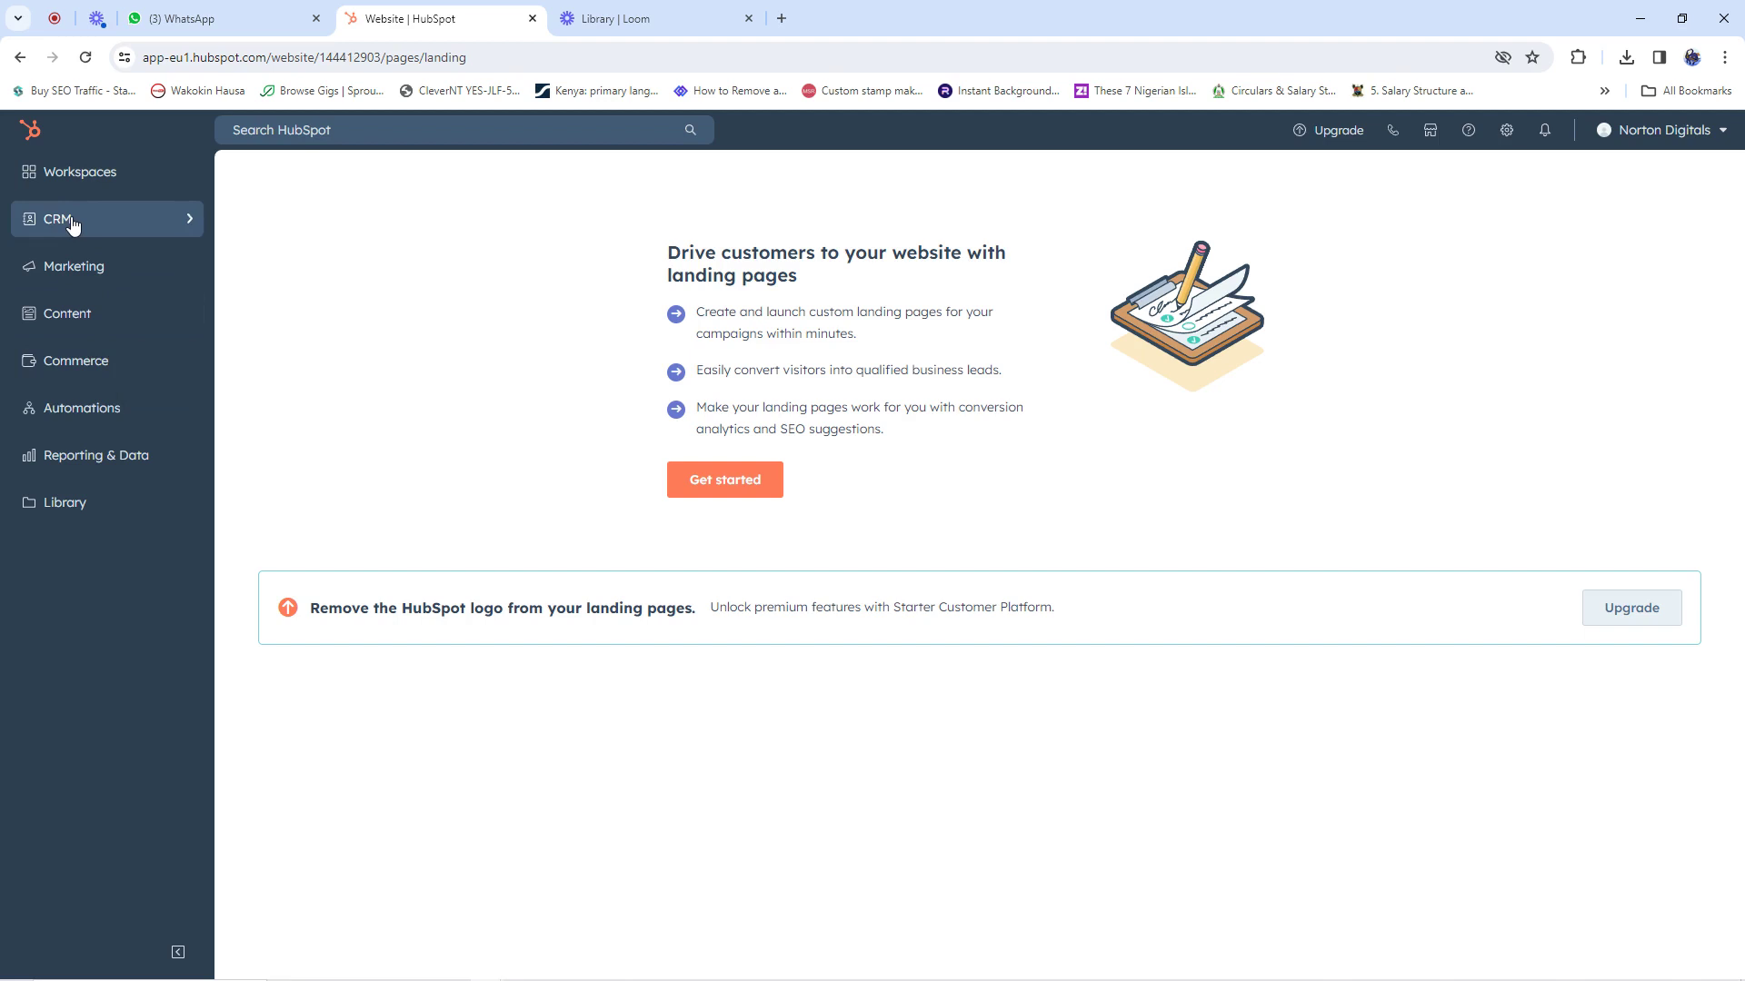
# Go through CRM and Content in the sidebar to reach Landing Pages
pyautogui.click(74, 224)
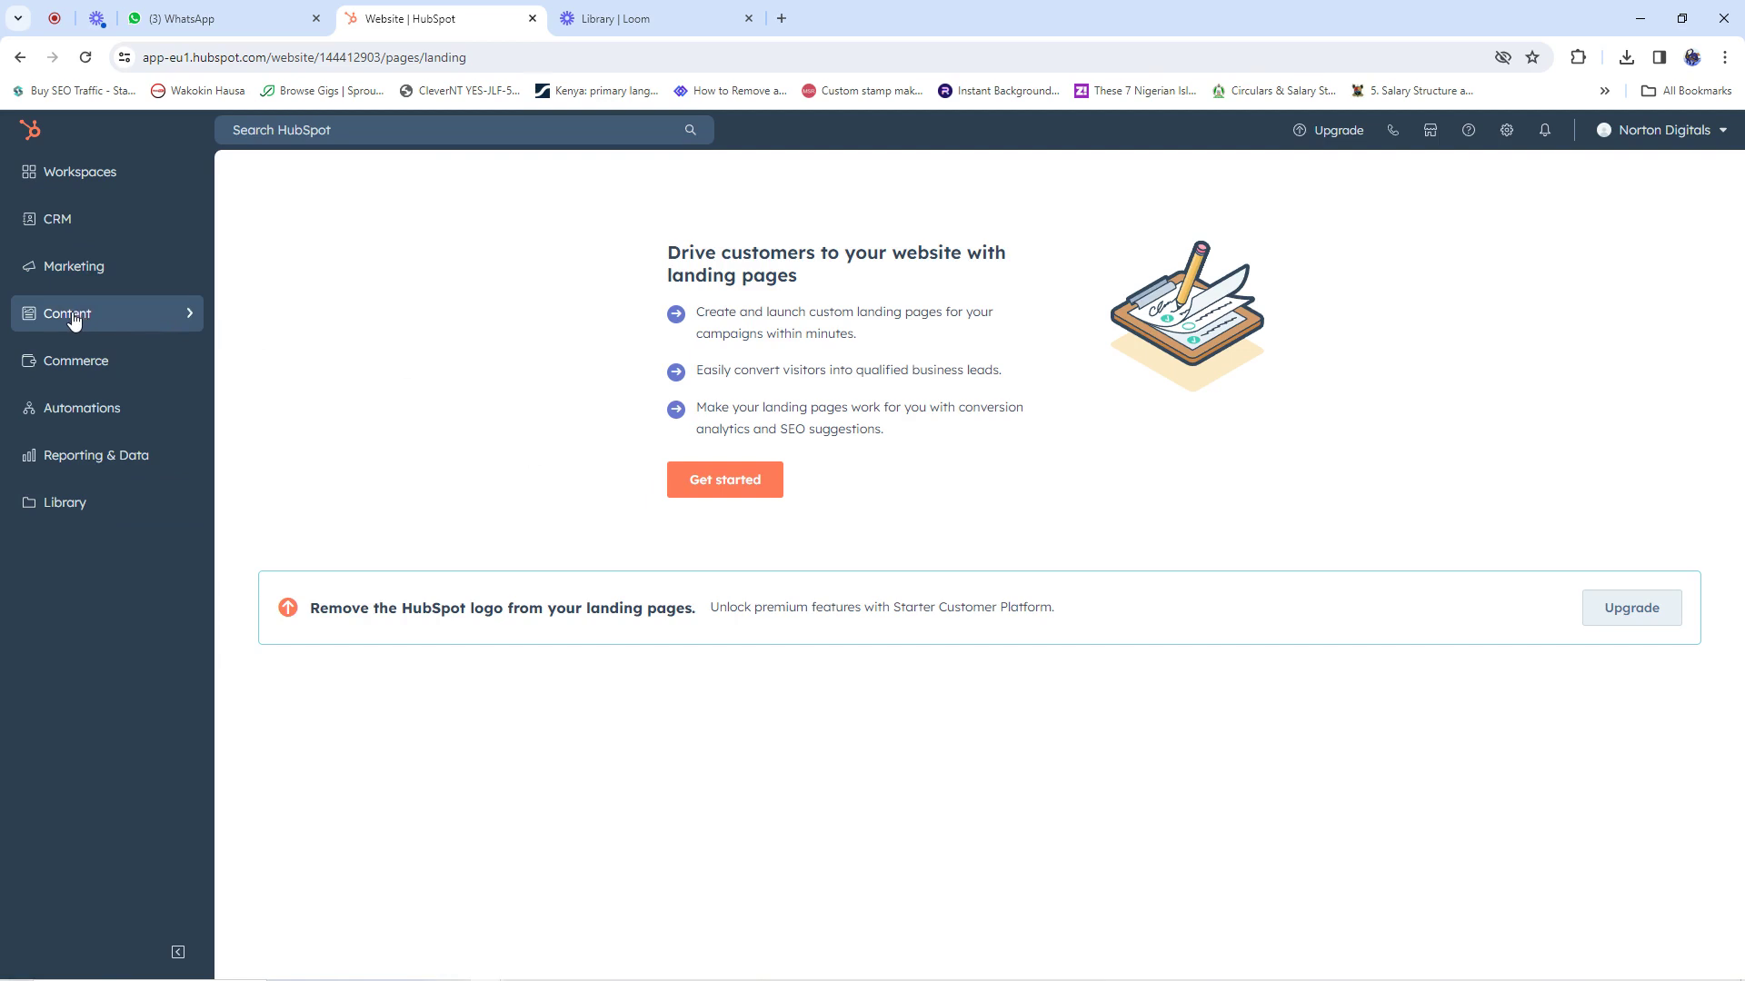
pyautogui.click(111, 320)
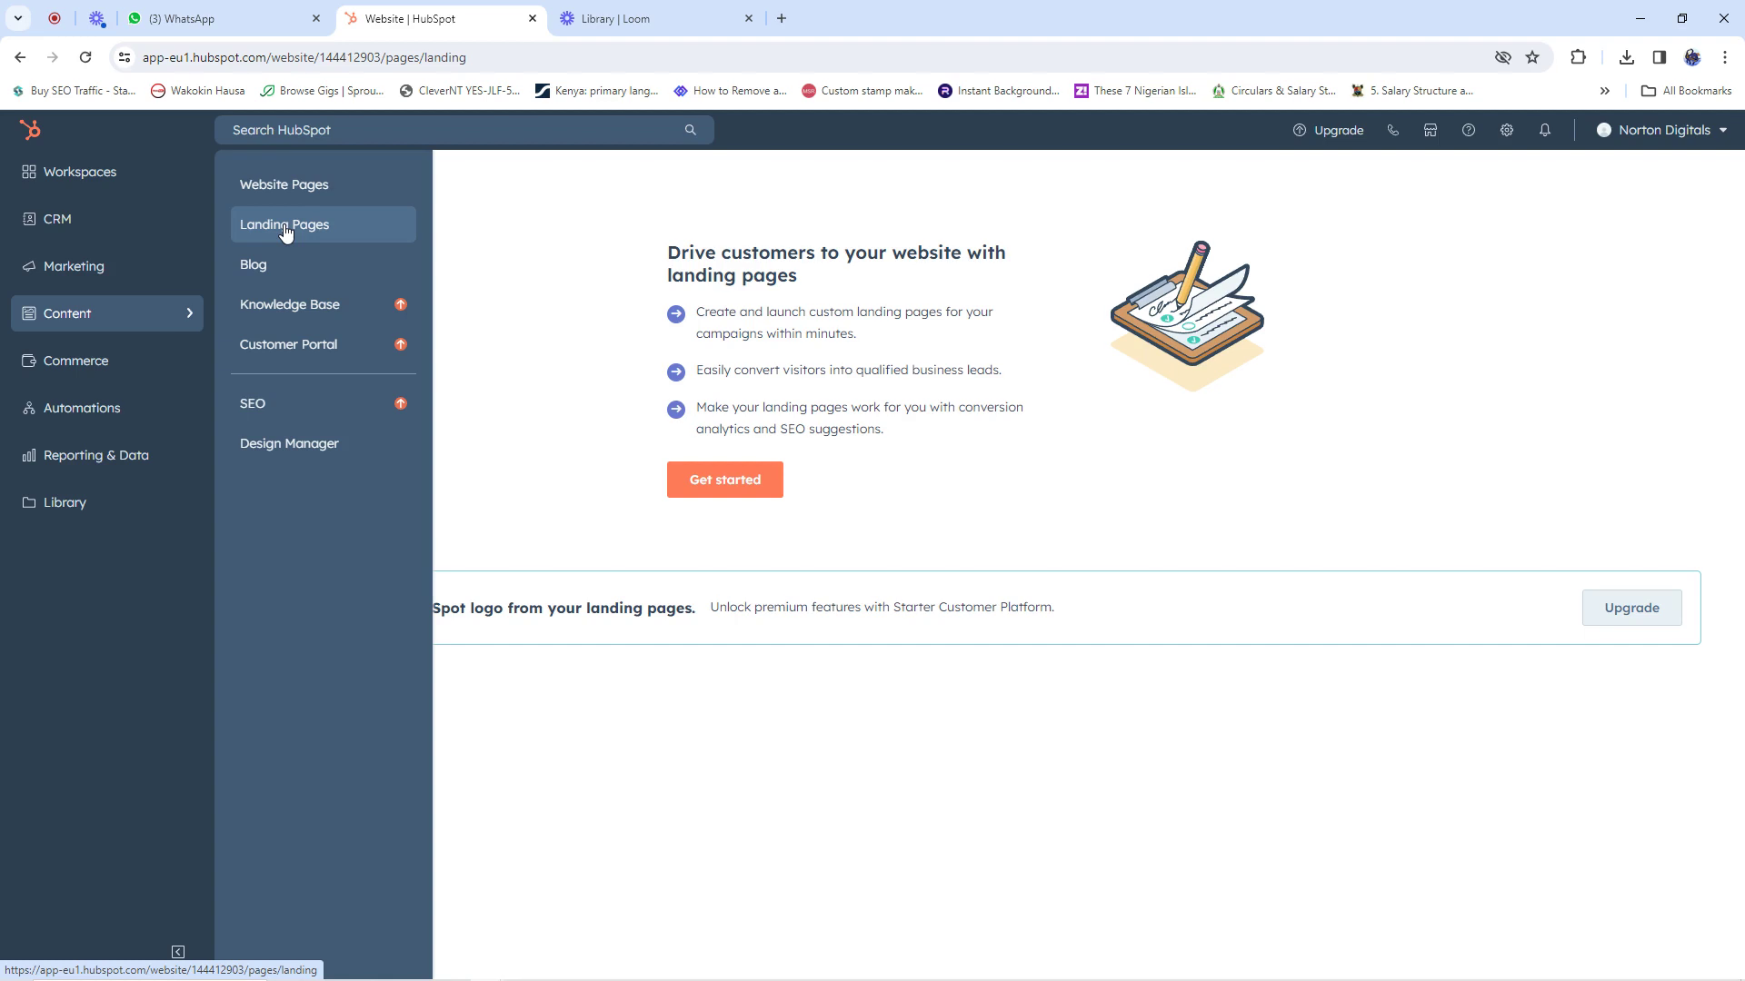
pyautogui.click(284, 230)
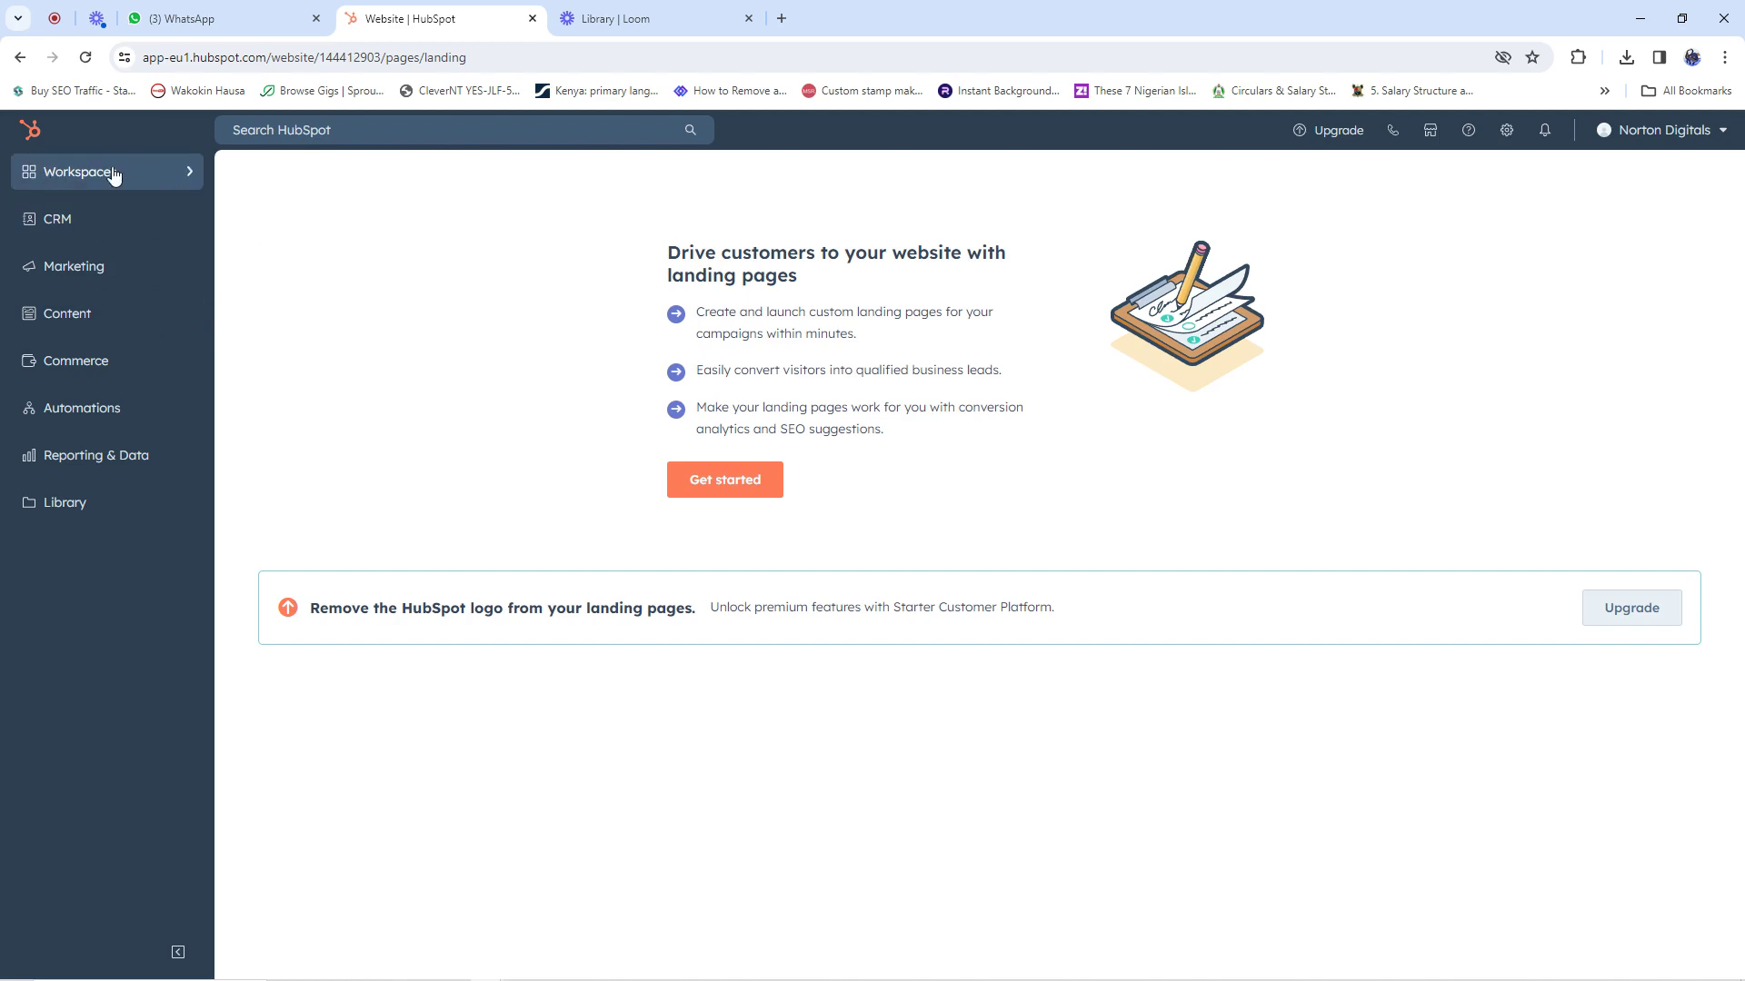
pyautogui.click(94, 320)
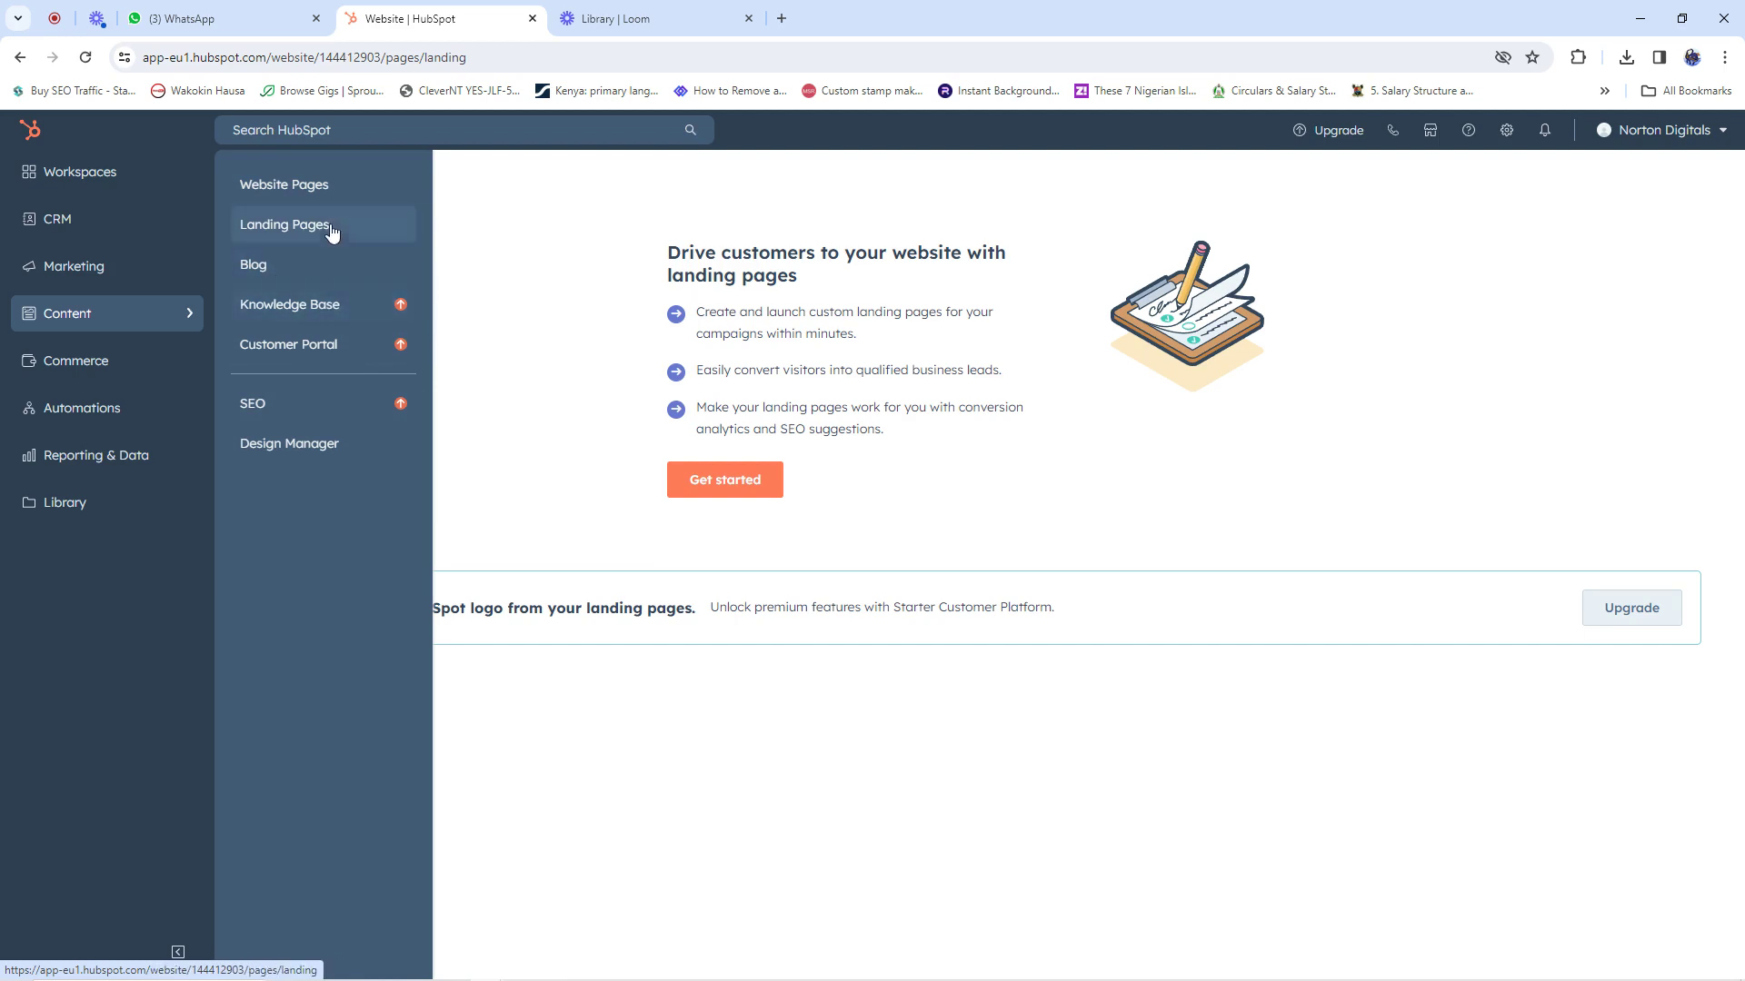
pyautogui.click(293, 222)
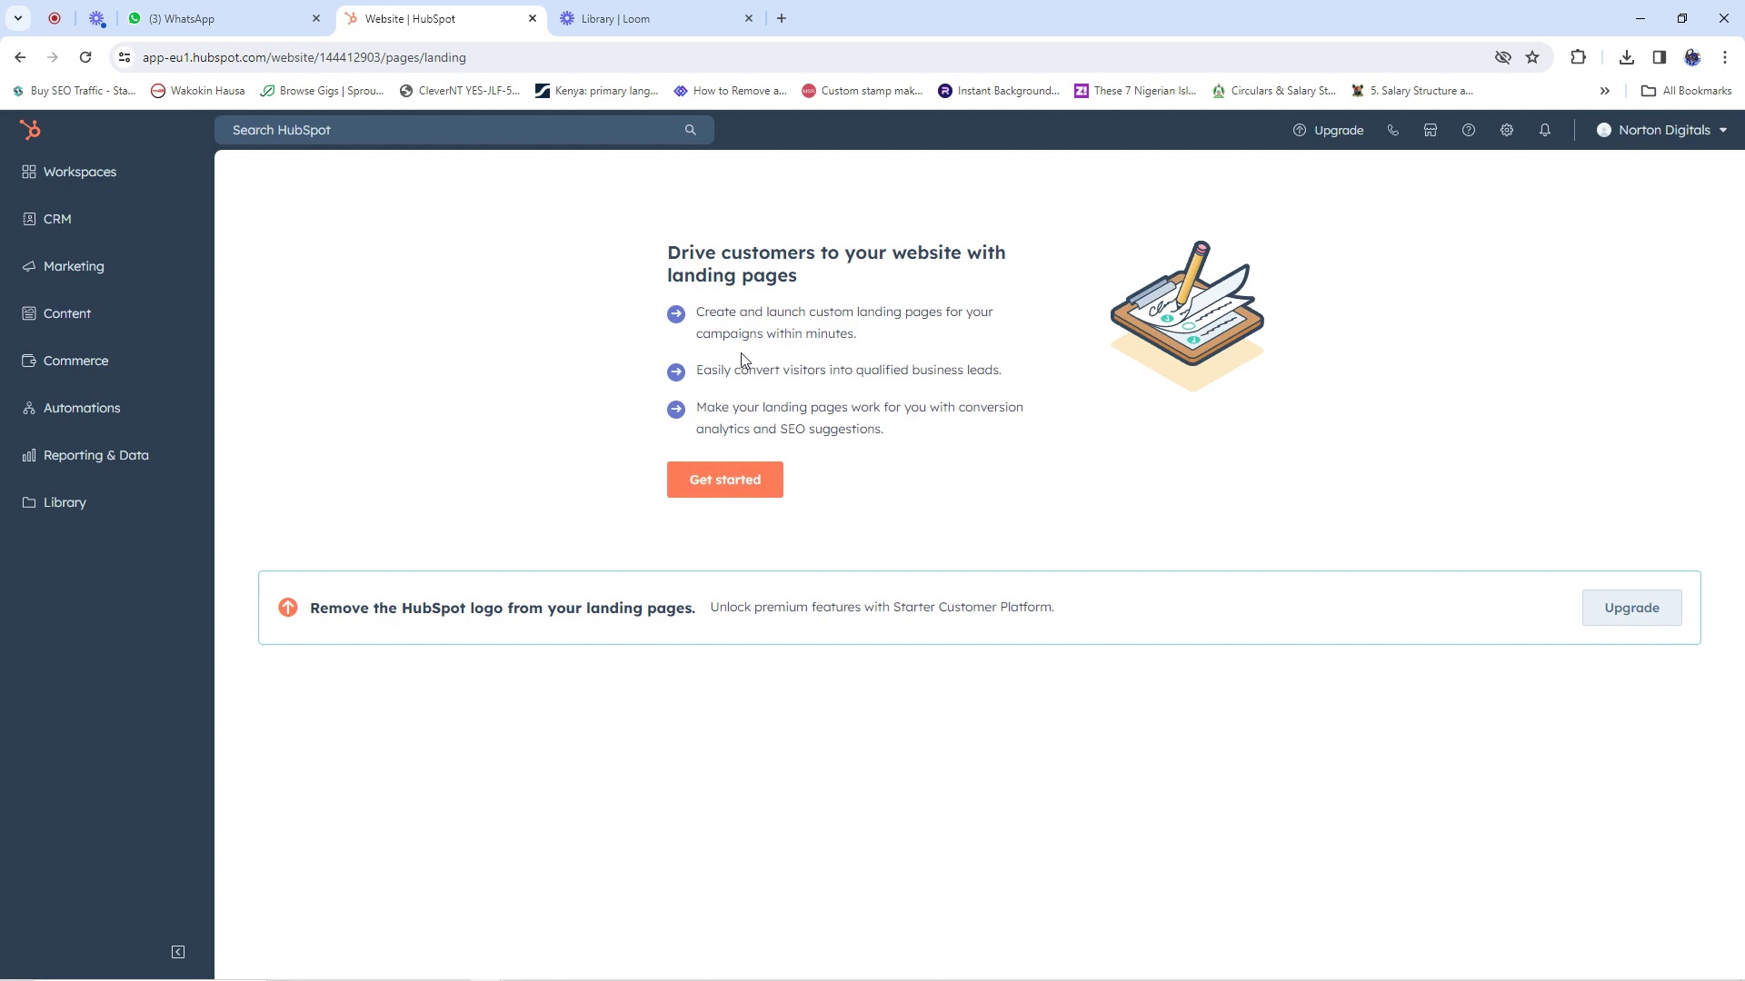
# Start a new landing page and check the Norton Digitals website it belongs to
pyautogui.click(728, 488)
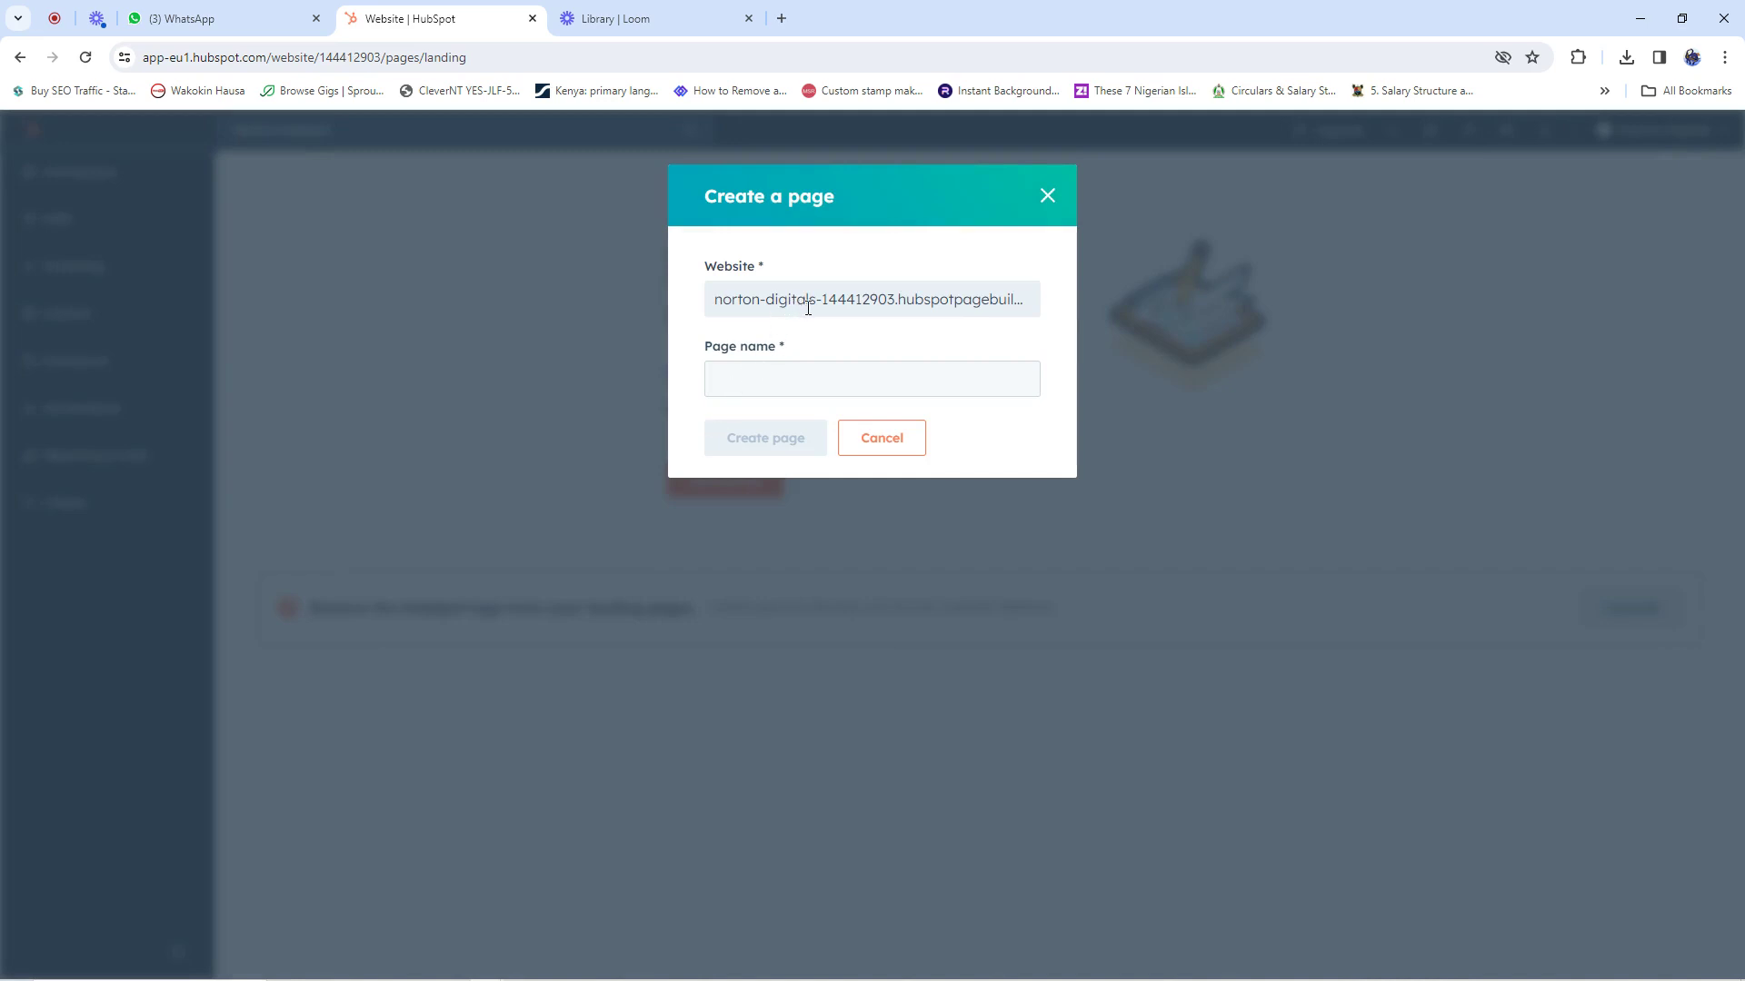
pyautogui.click(809, 307)
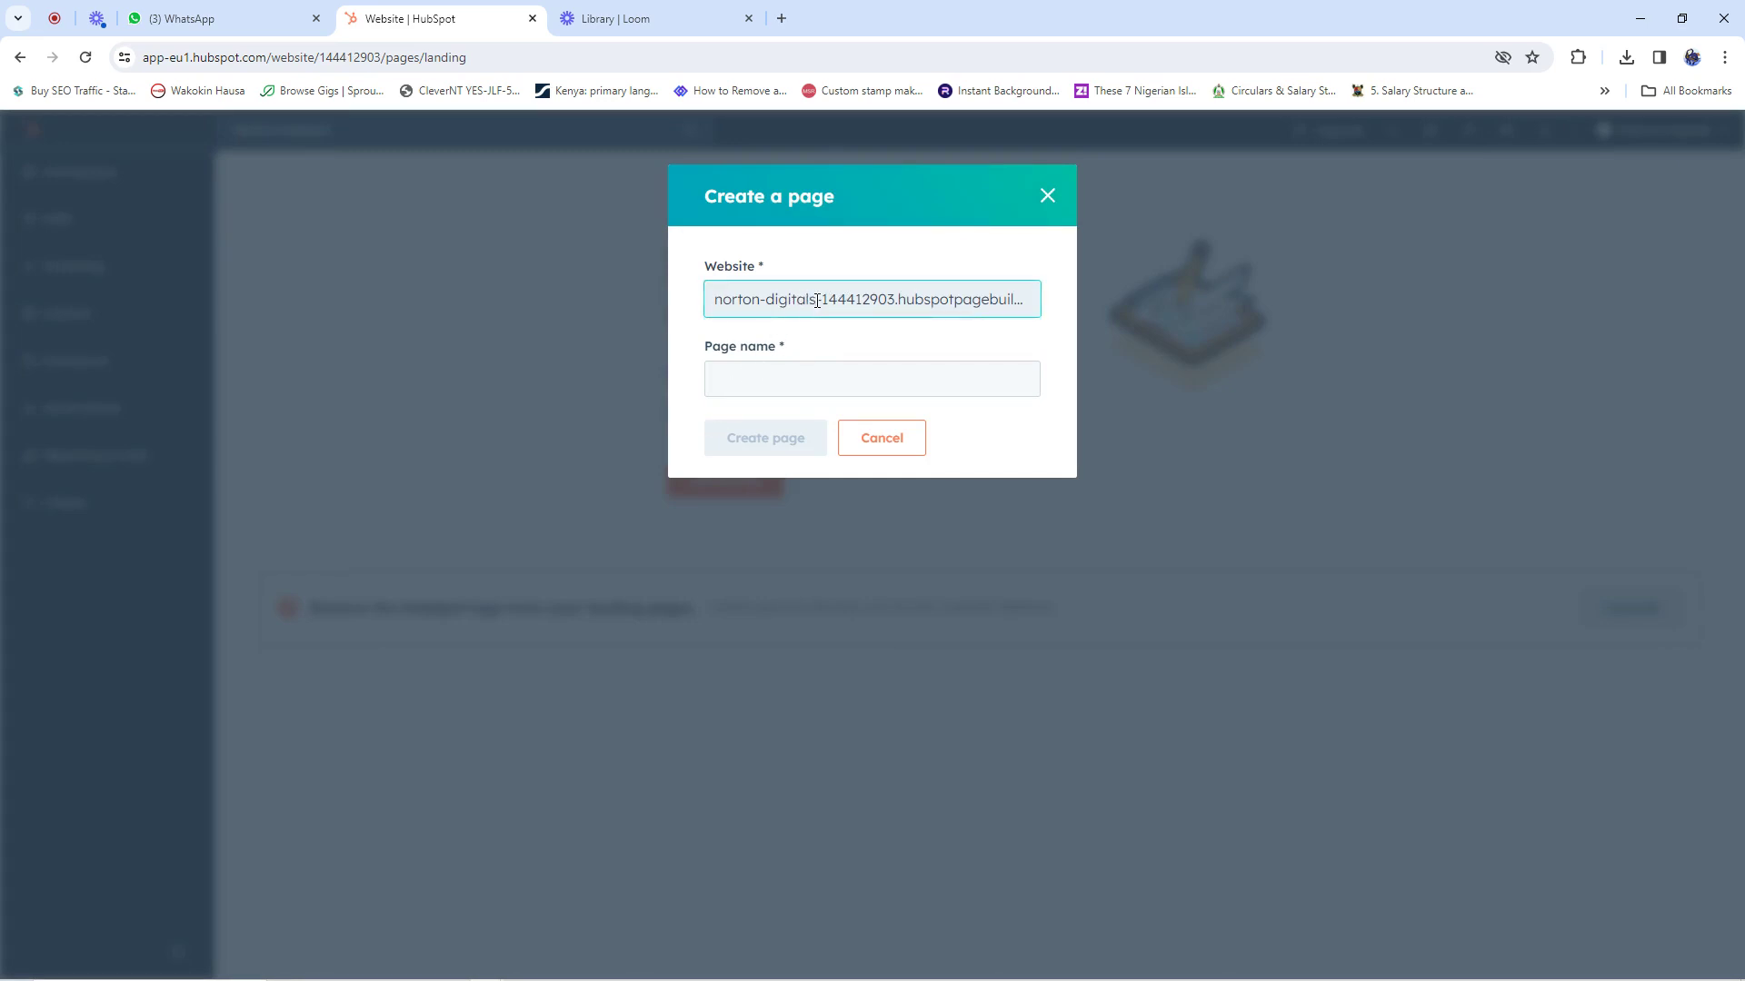
pyautogui.moveTo(822, 301); pyautogui.dragTo(1083, 312)
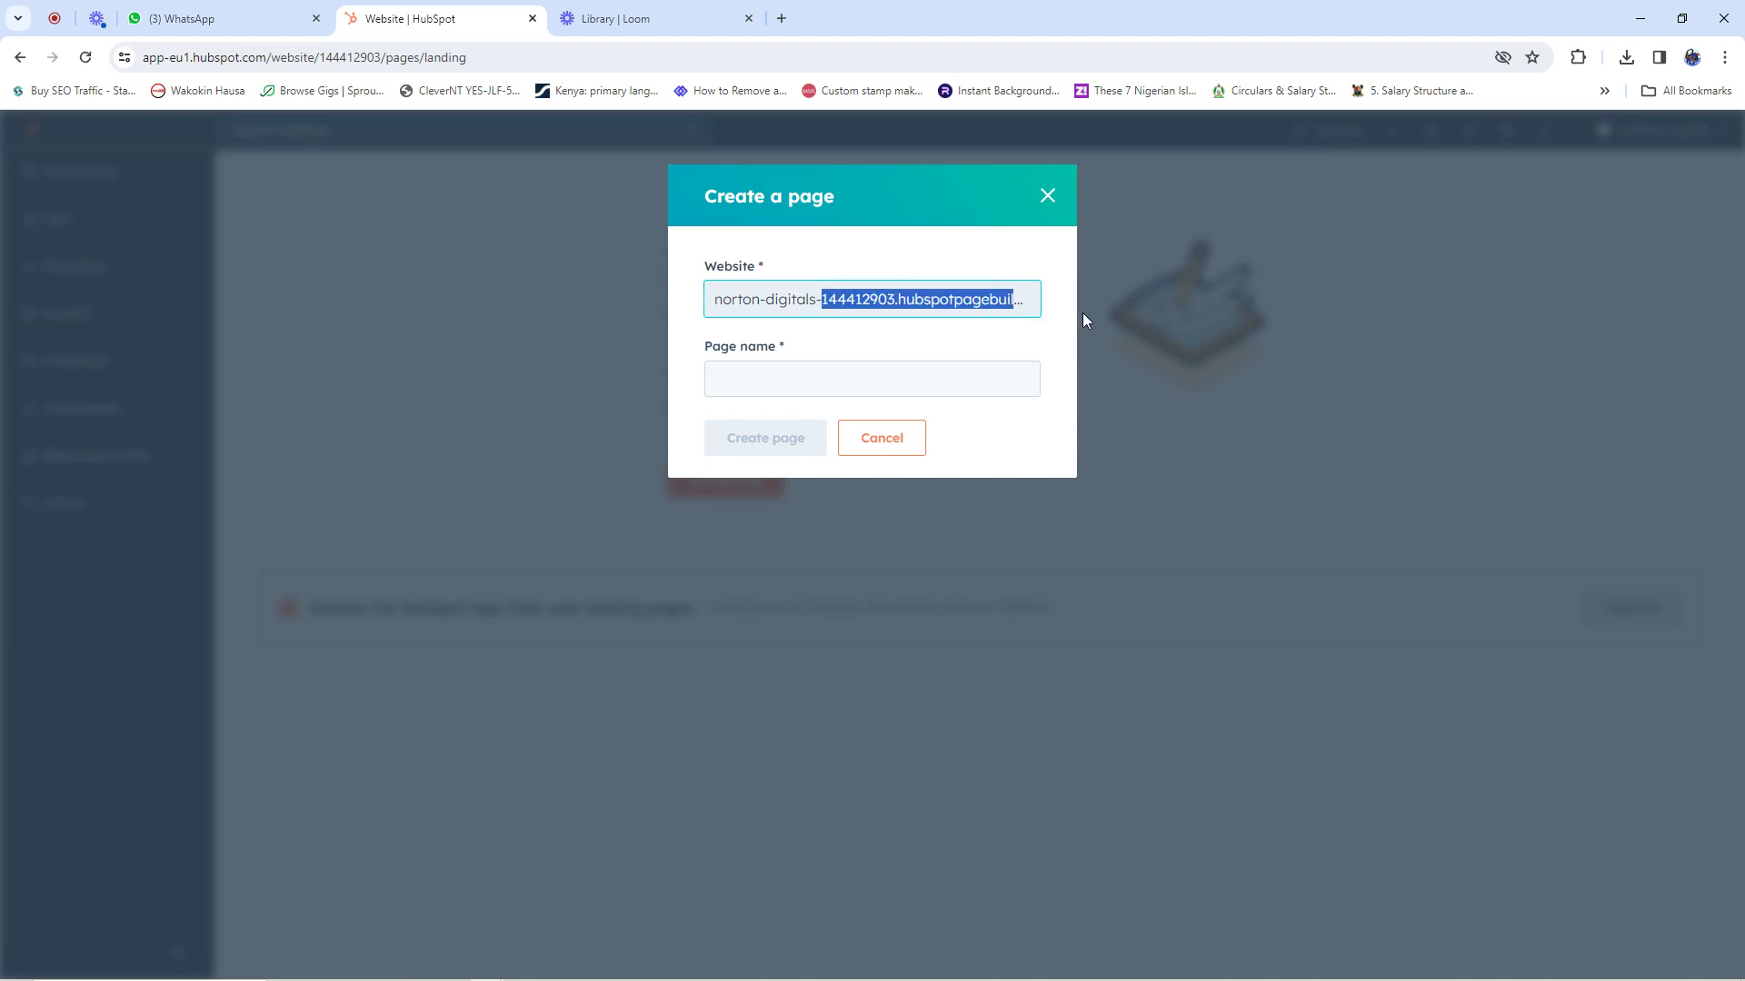
pyautogui.click(891, 334)
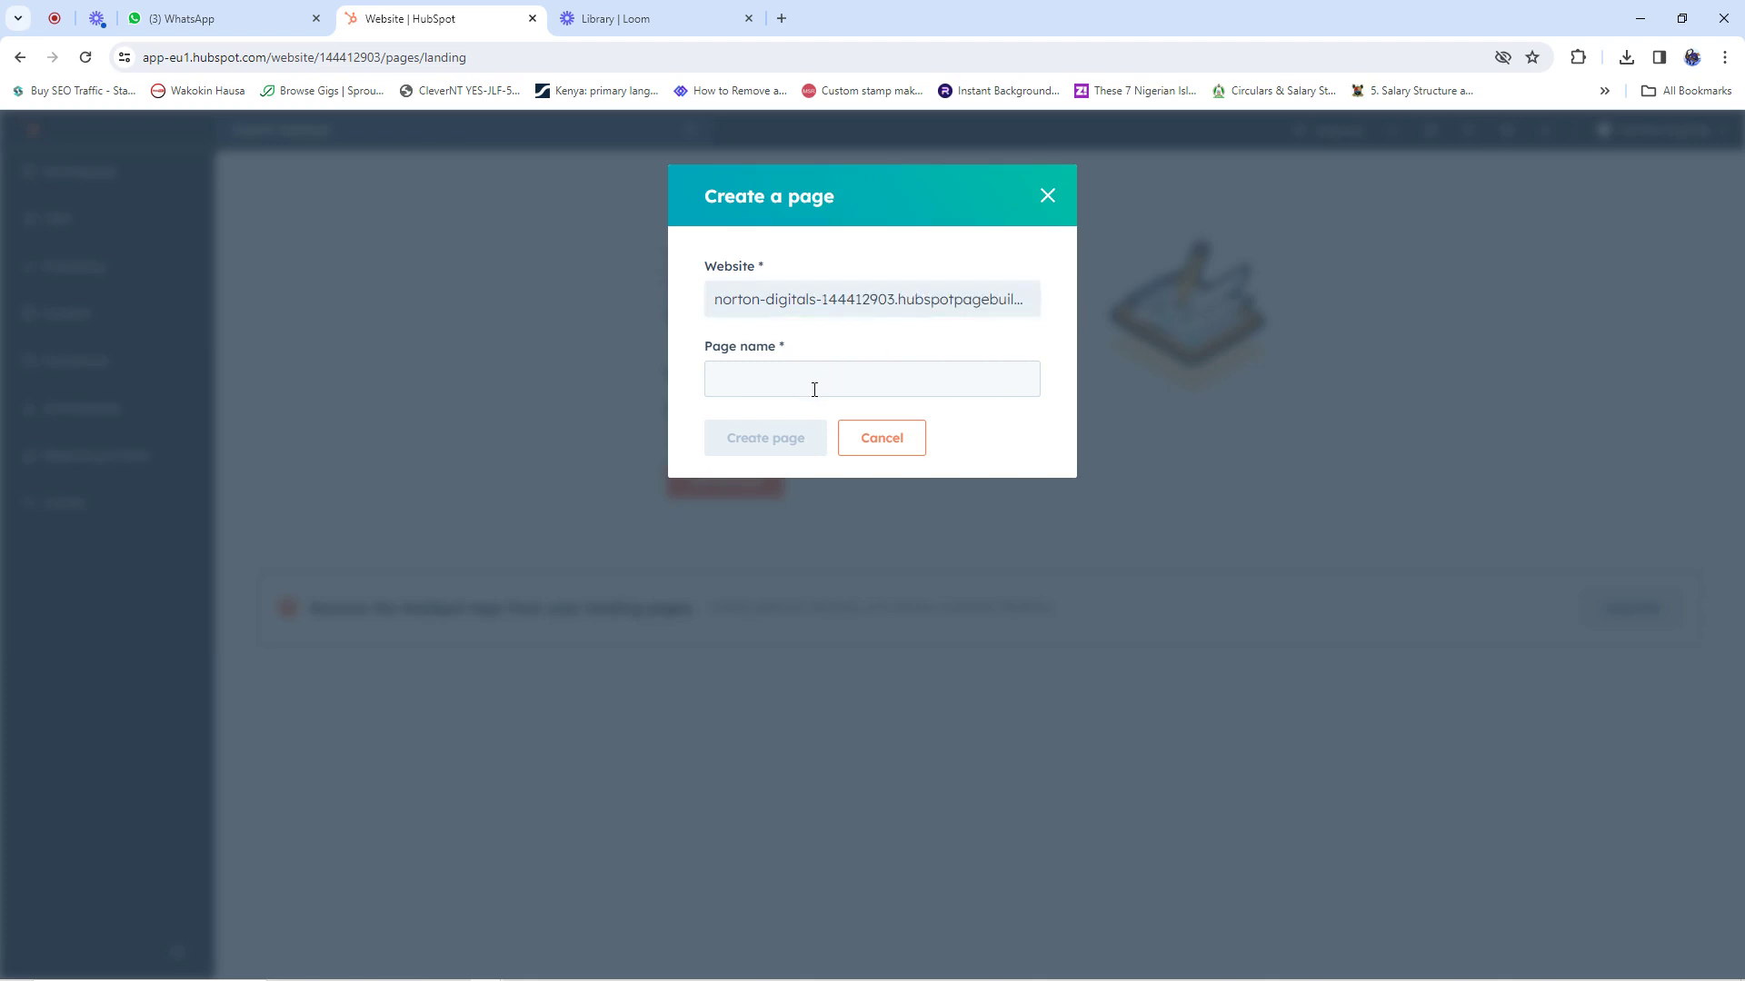
pyautogui.click(810, 300)
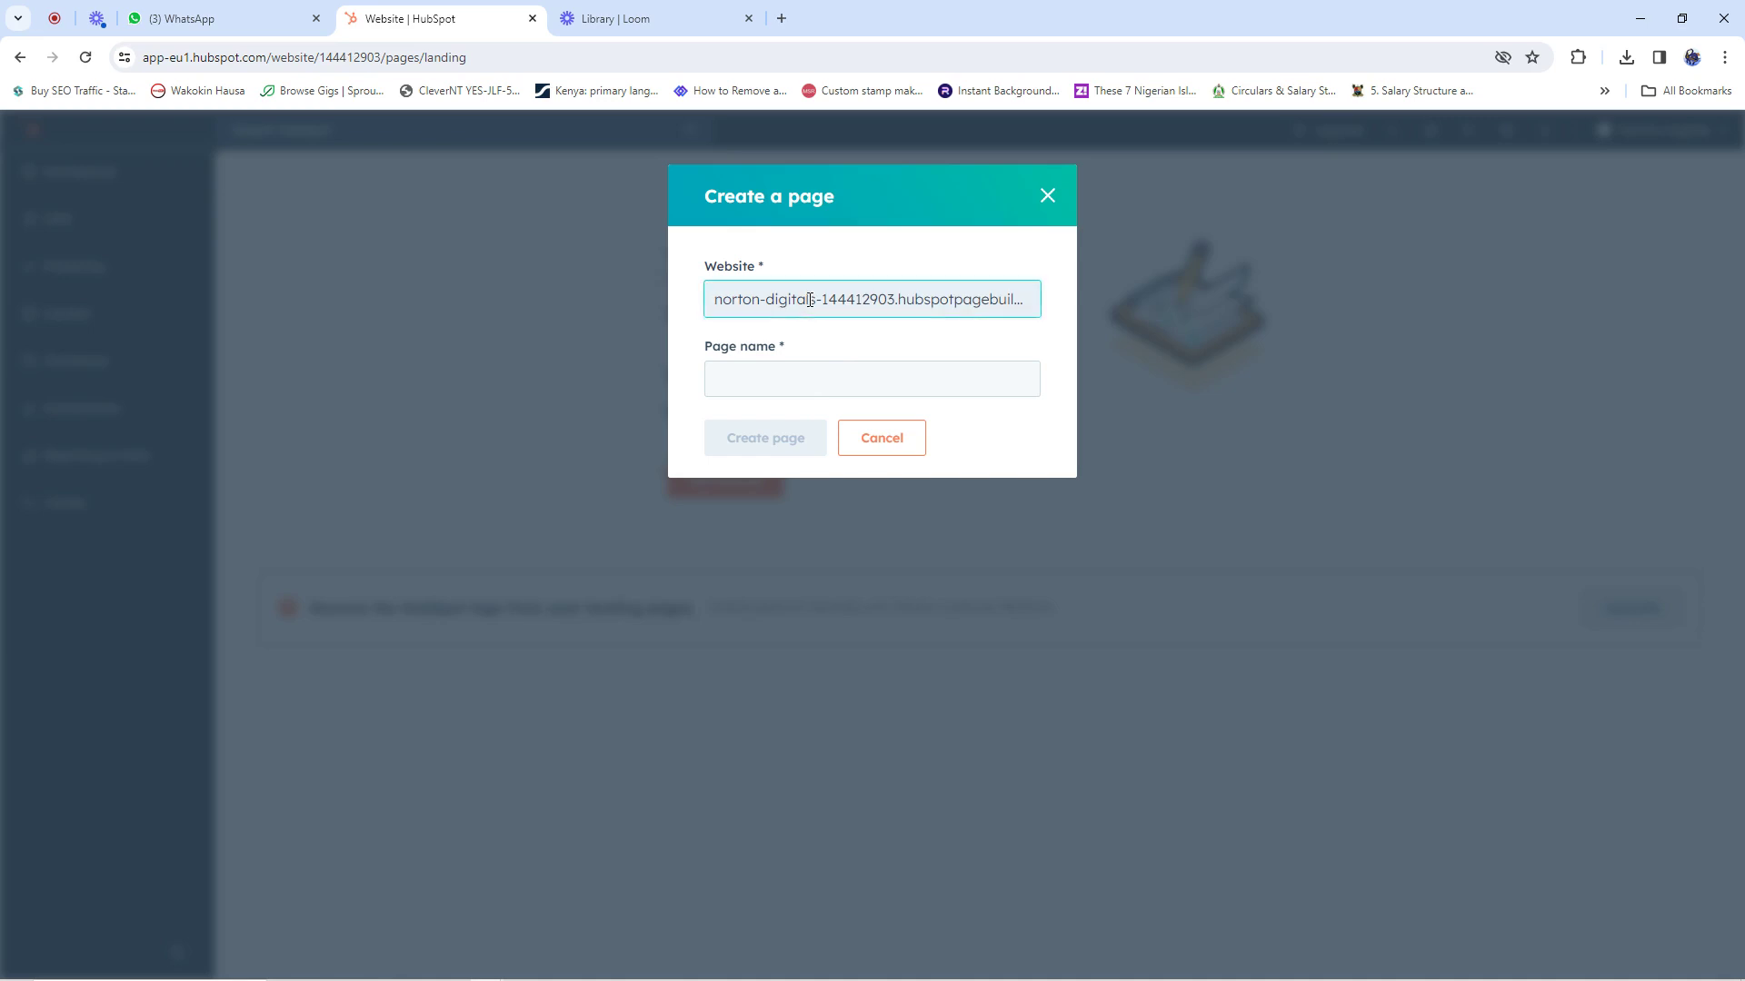
# Name the page 'Norton Cleaning Services' and create it
pyautogui.click(809, 385)
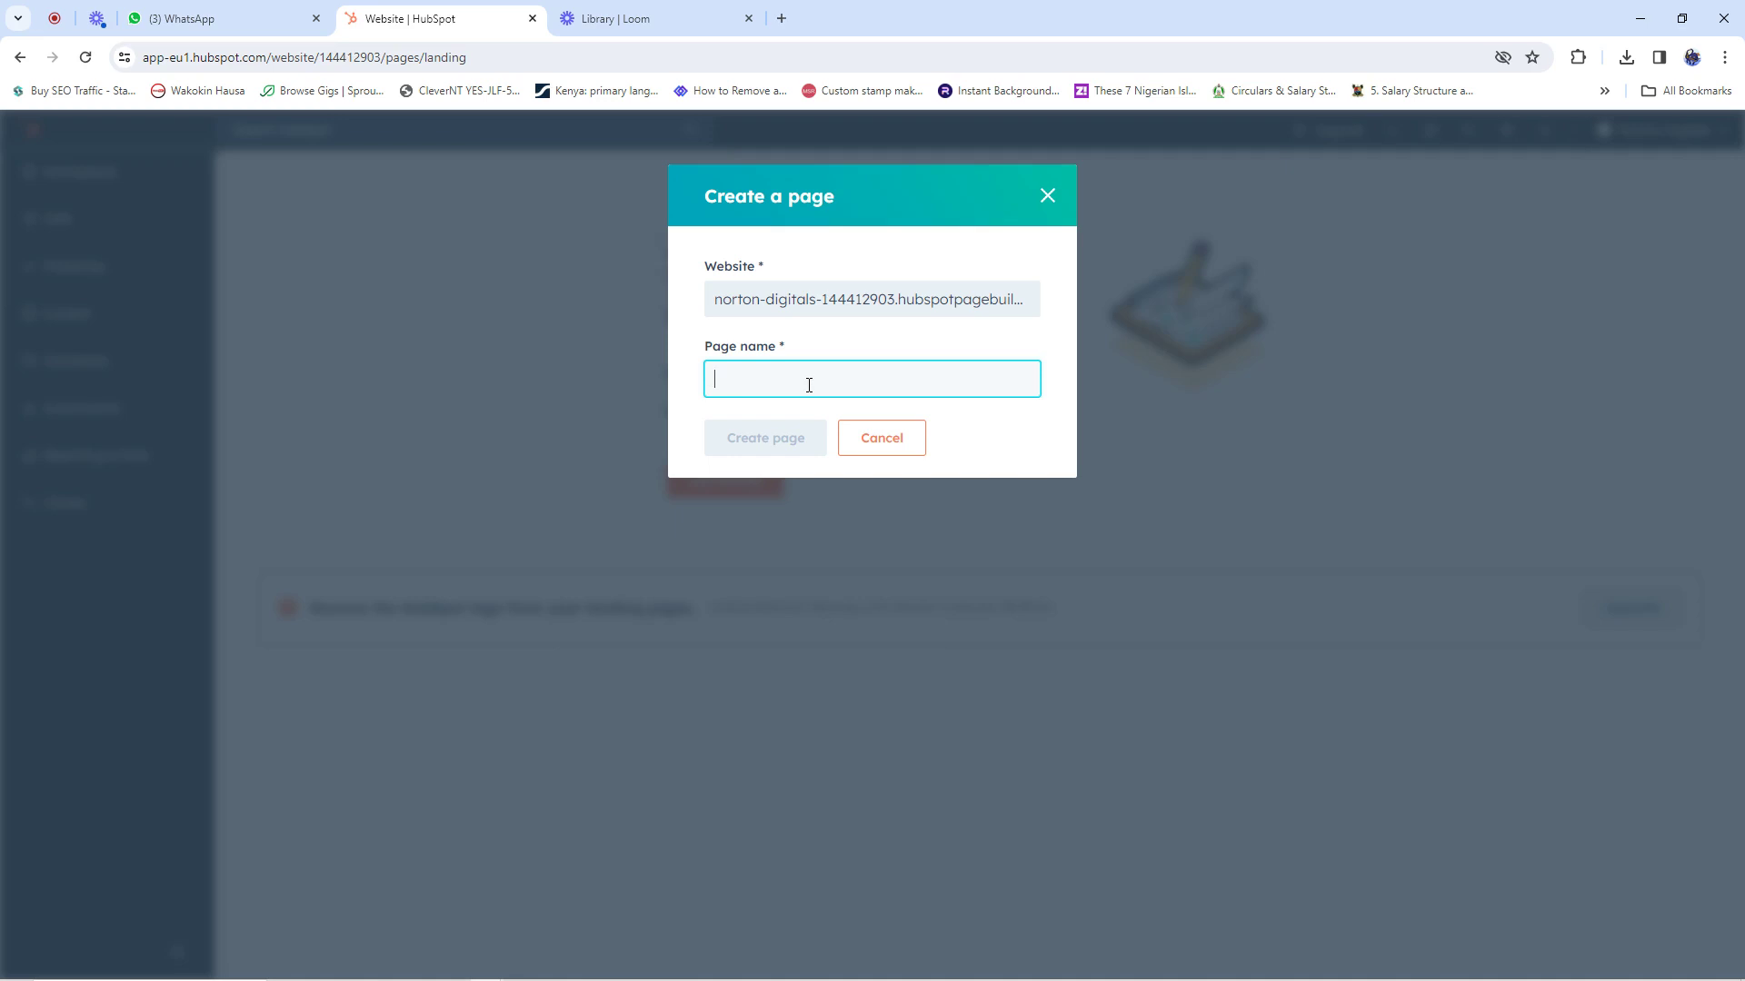
pyautogui.write('Cy')
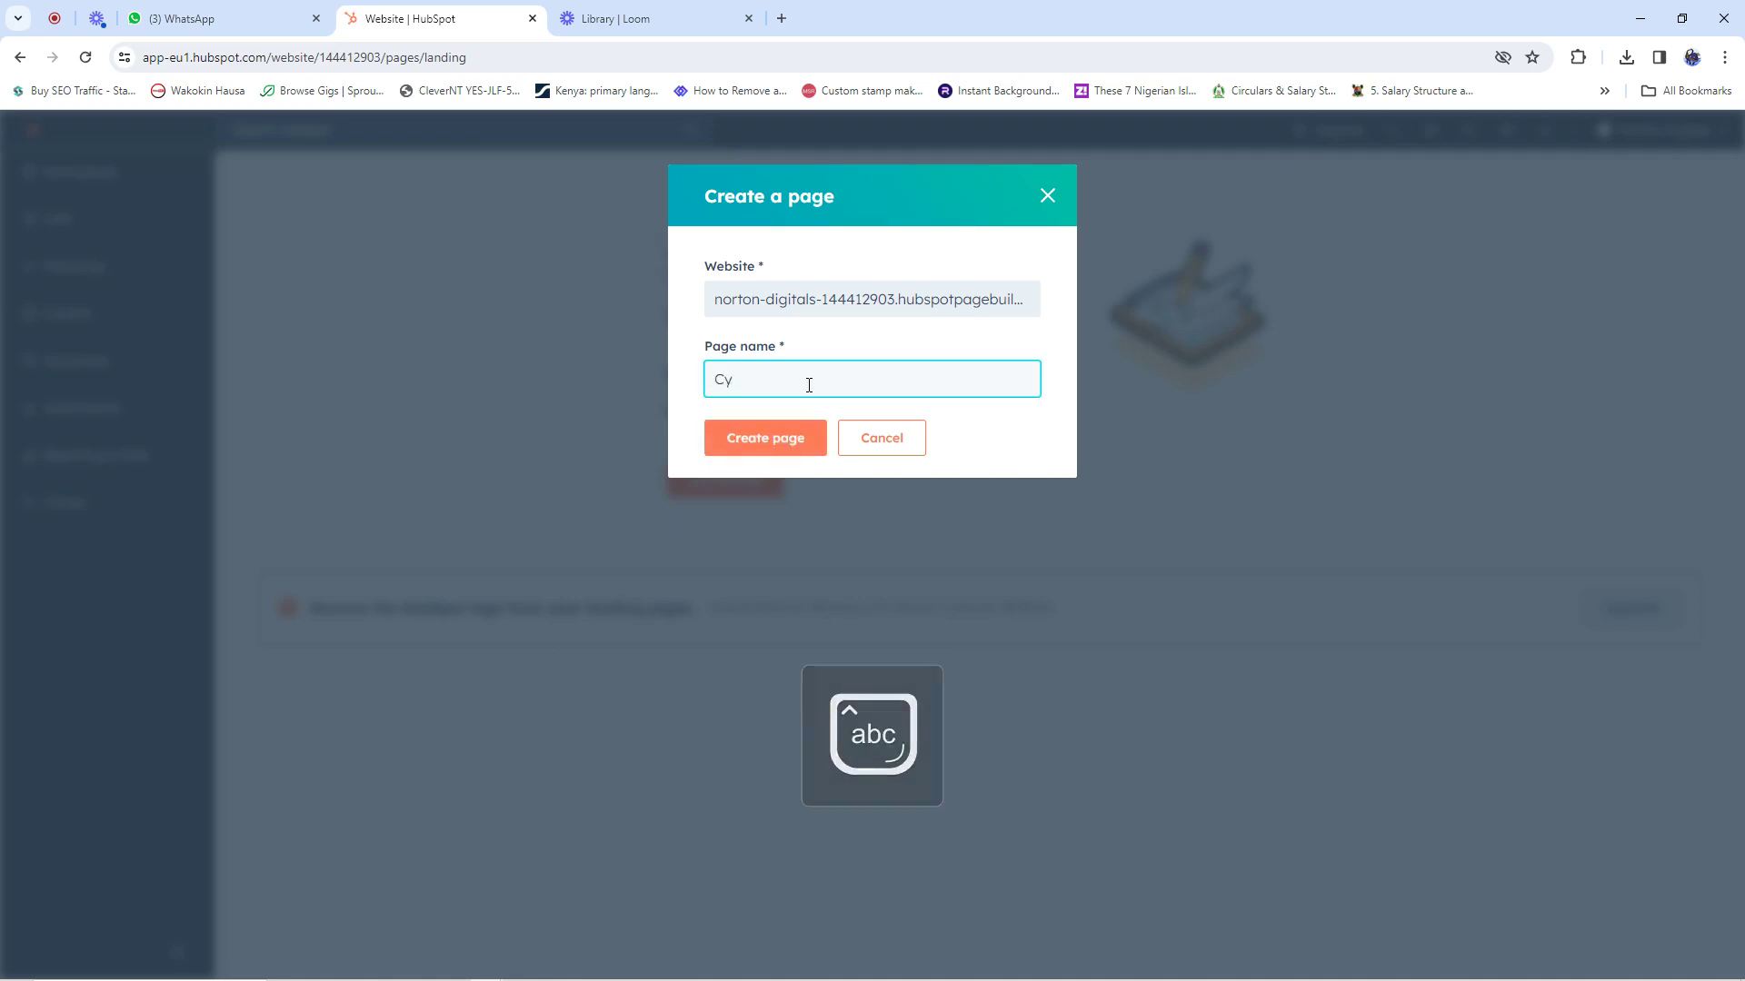
pyautogui.write('nthia')
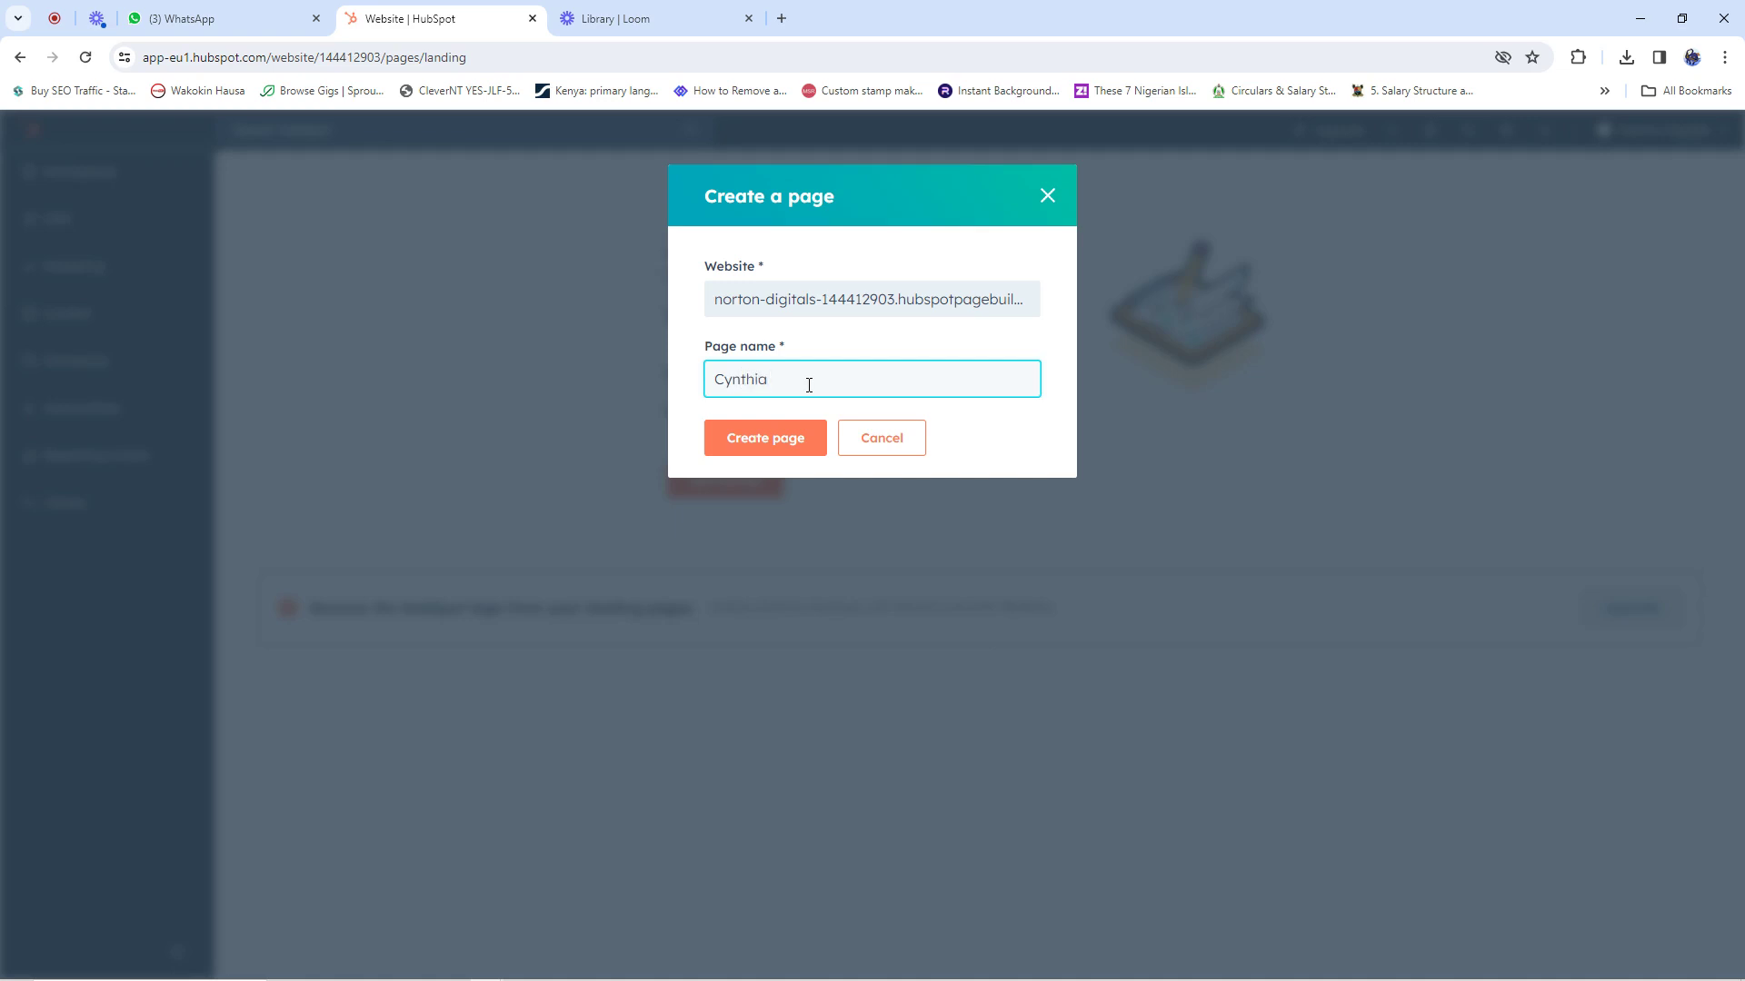
pyautogui.write("'s Cleaning Ser")
pyautogui.hotkey('ctrl', 'a')
pyautogui.press('BackSpace')
pyautogui.write('Norton ')
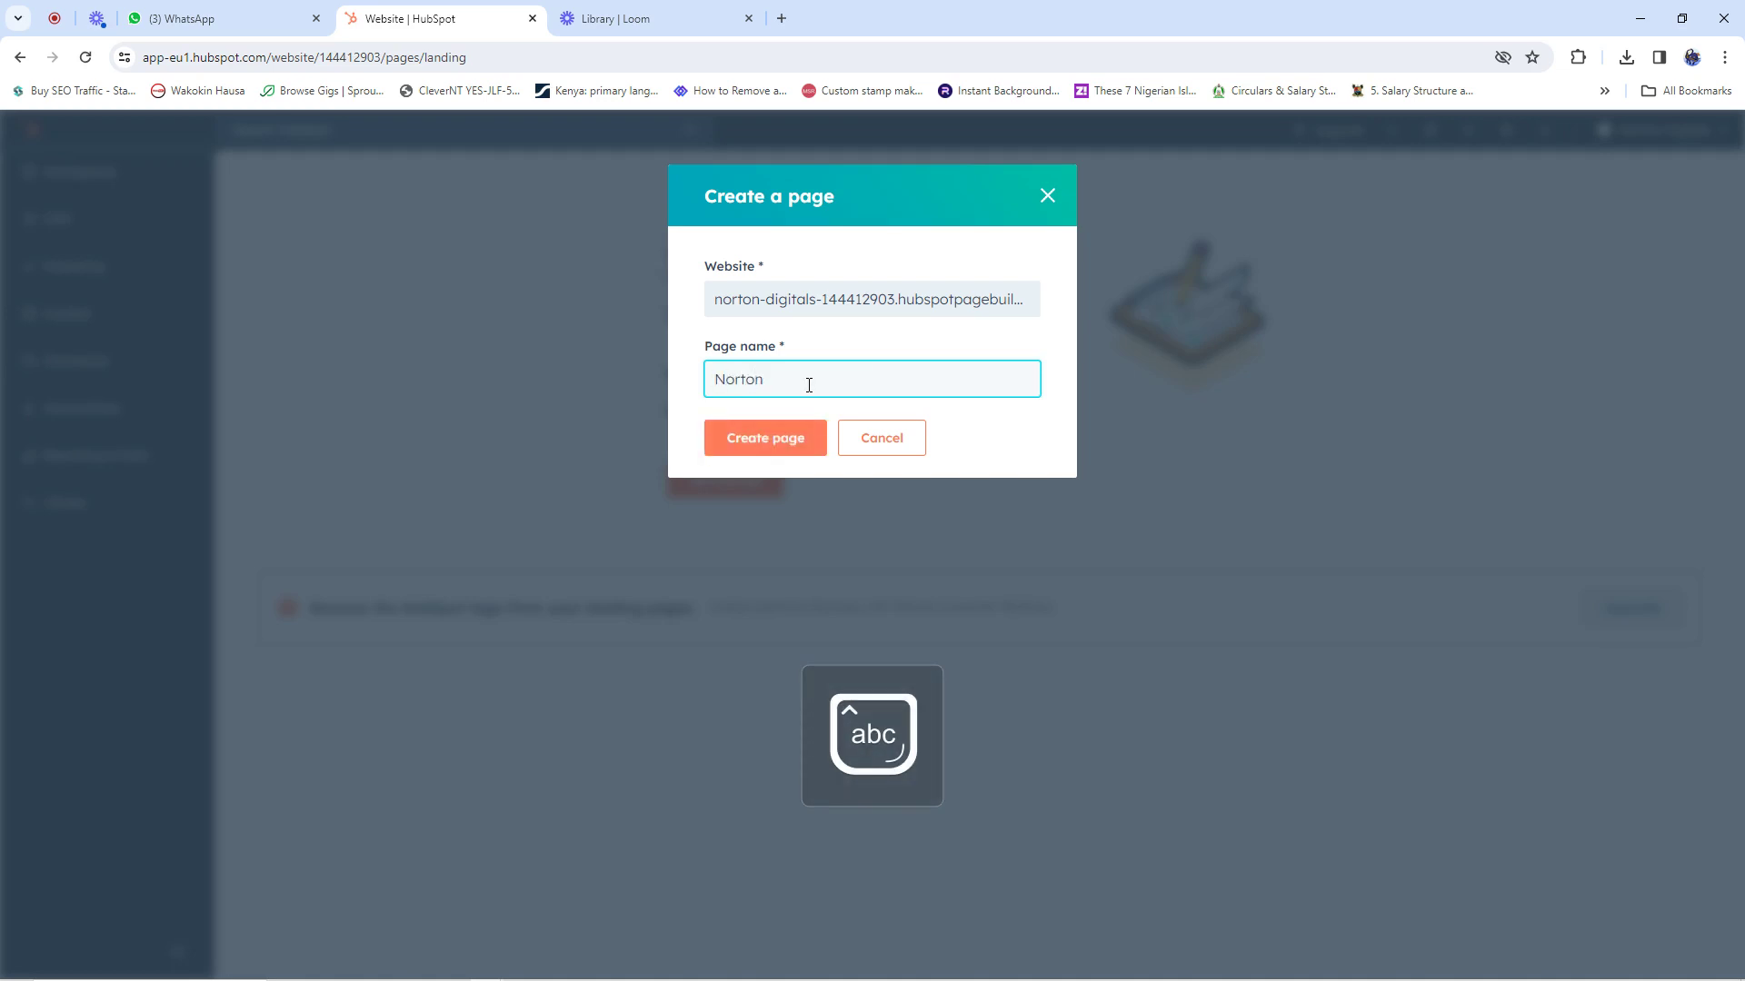
pyautogui.write('Clea')
pyautogui.write('ning Services')
pyautogui.click(776, 443)
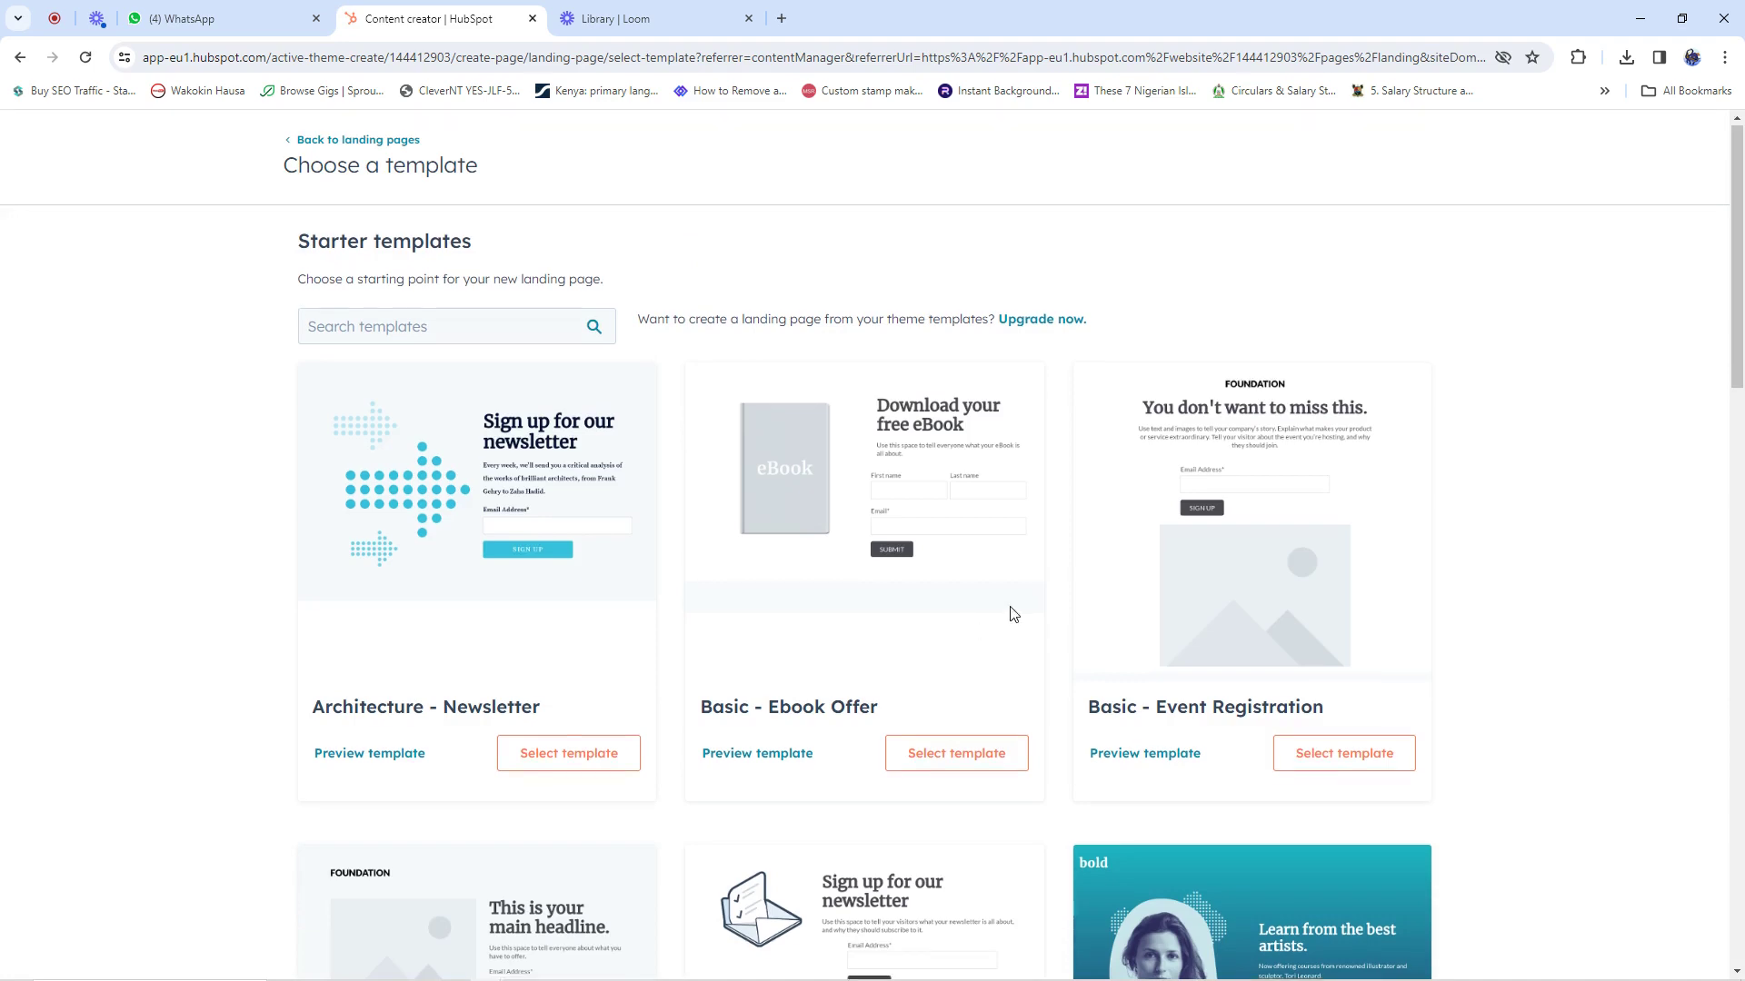
# Browse both pages of starter templates and select 'Compass - Join an online event'
pyautogui.scroll(-6, 1012, 613)
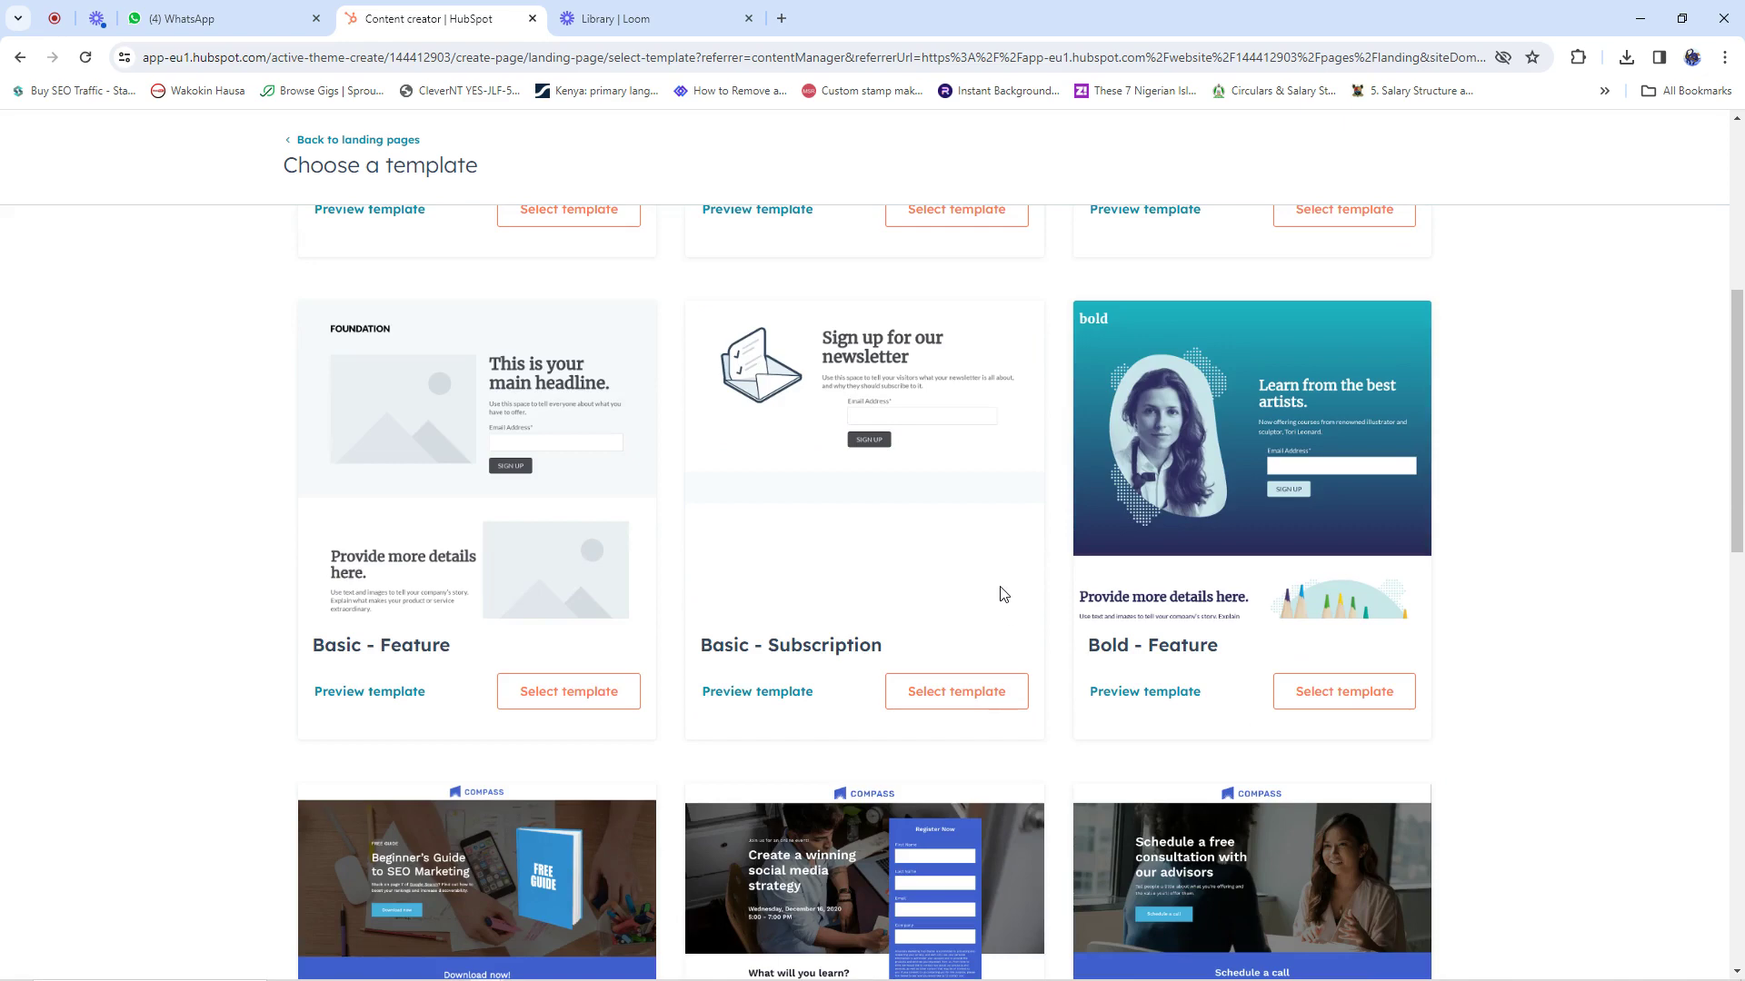
pyautogui.scroll(-5, 1004, 604)
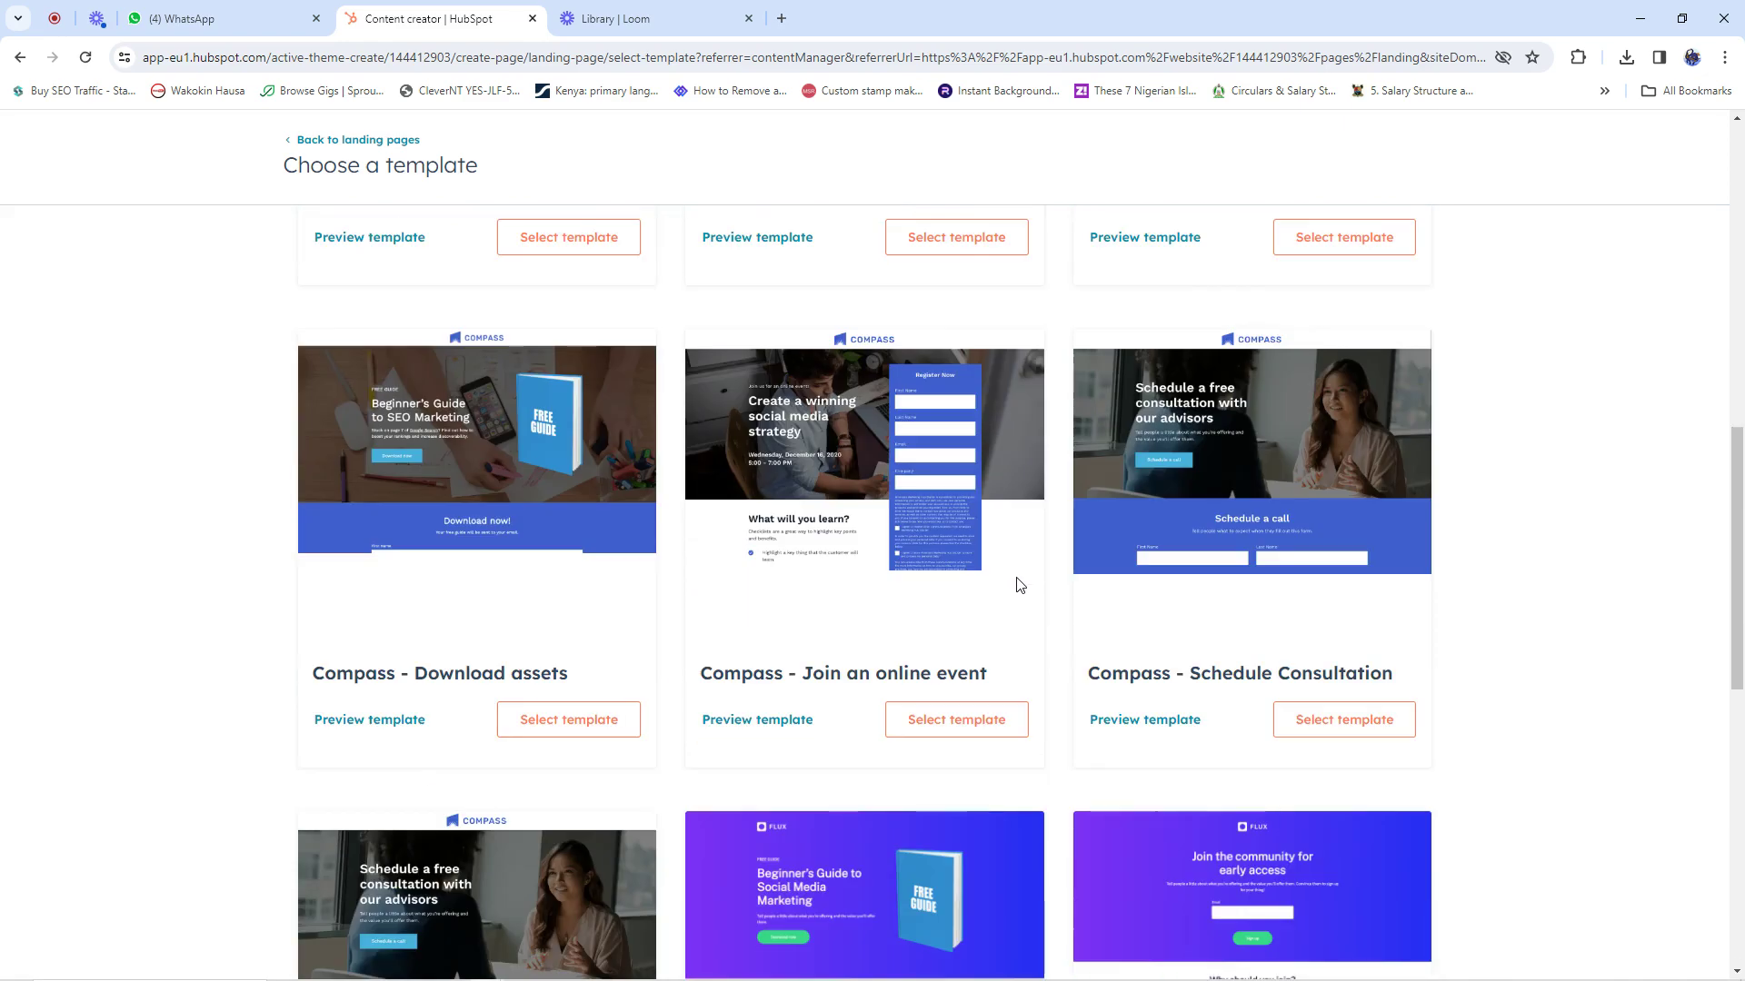
pyautogui.scroll(-8, 1018, 586)
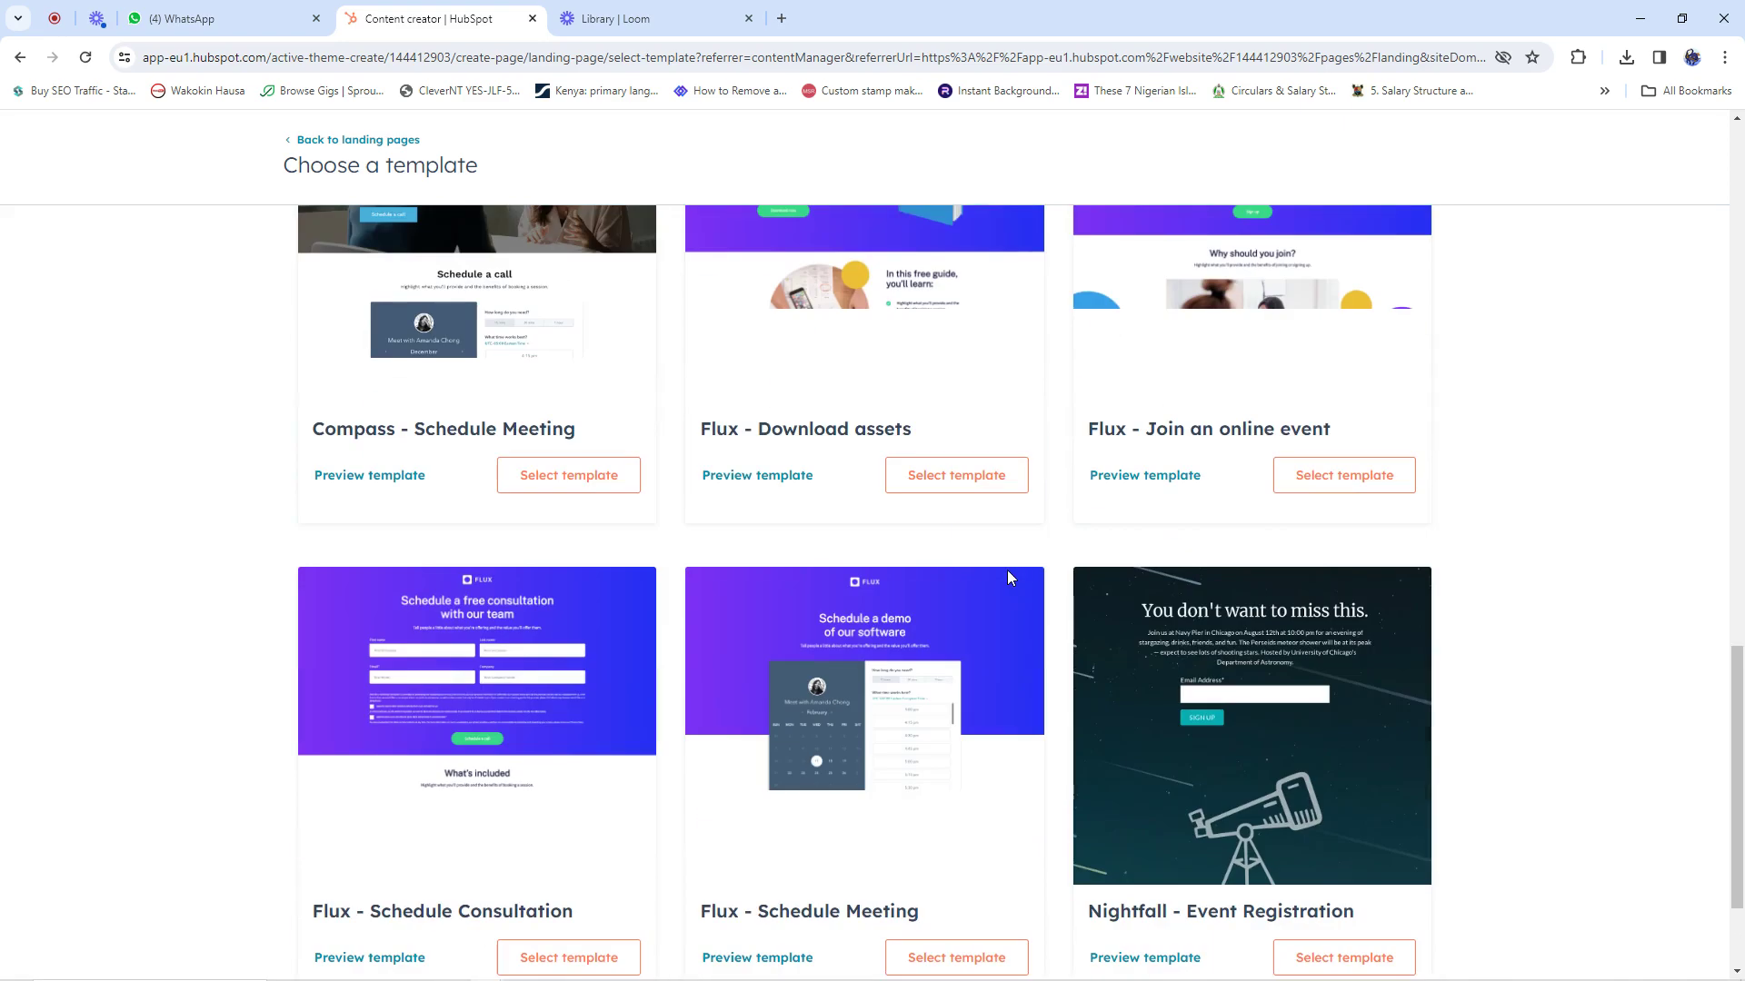
pyautogui.scroll(-2, 838, 534)
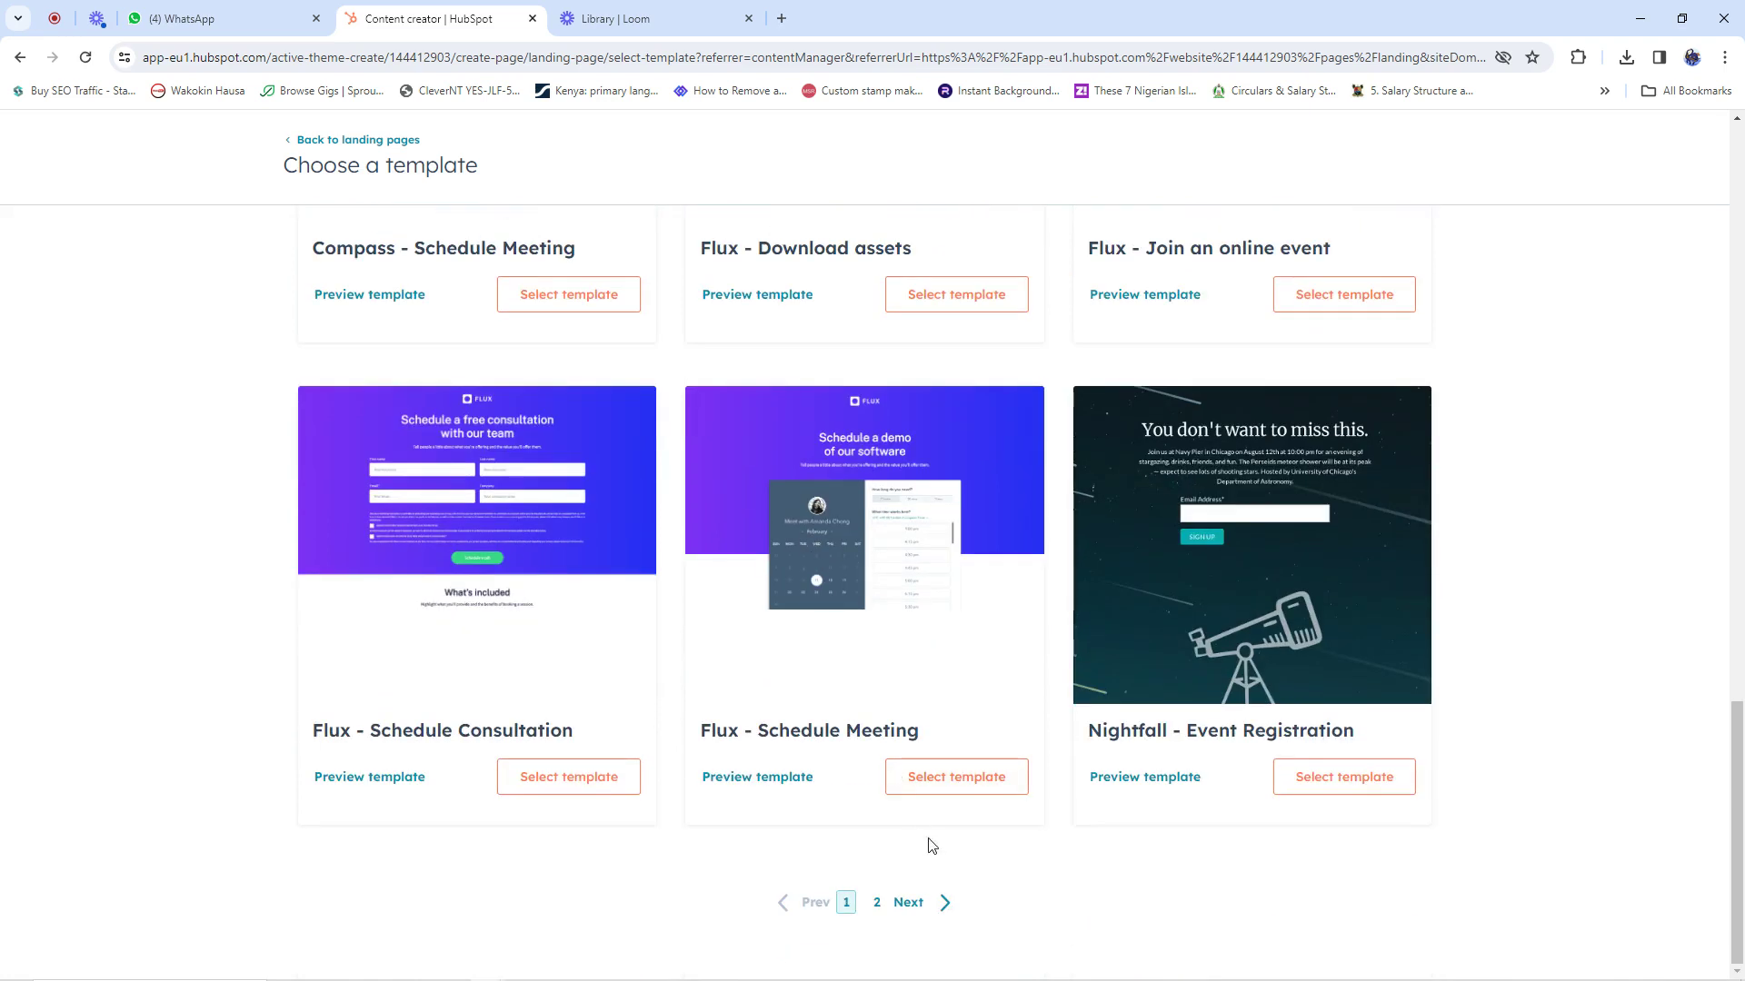
pyautogui.click(941, 903)
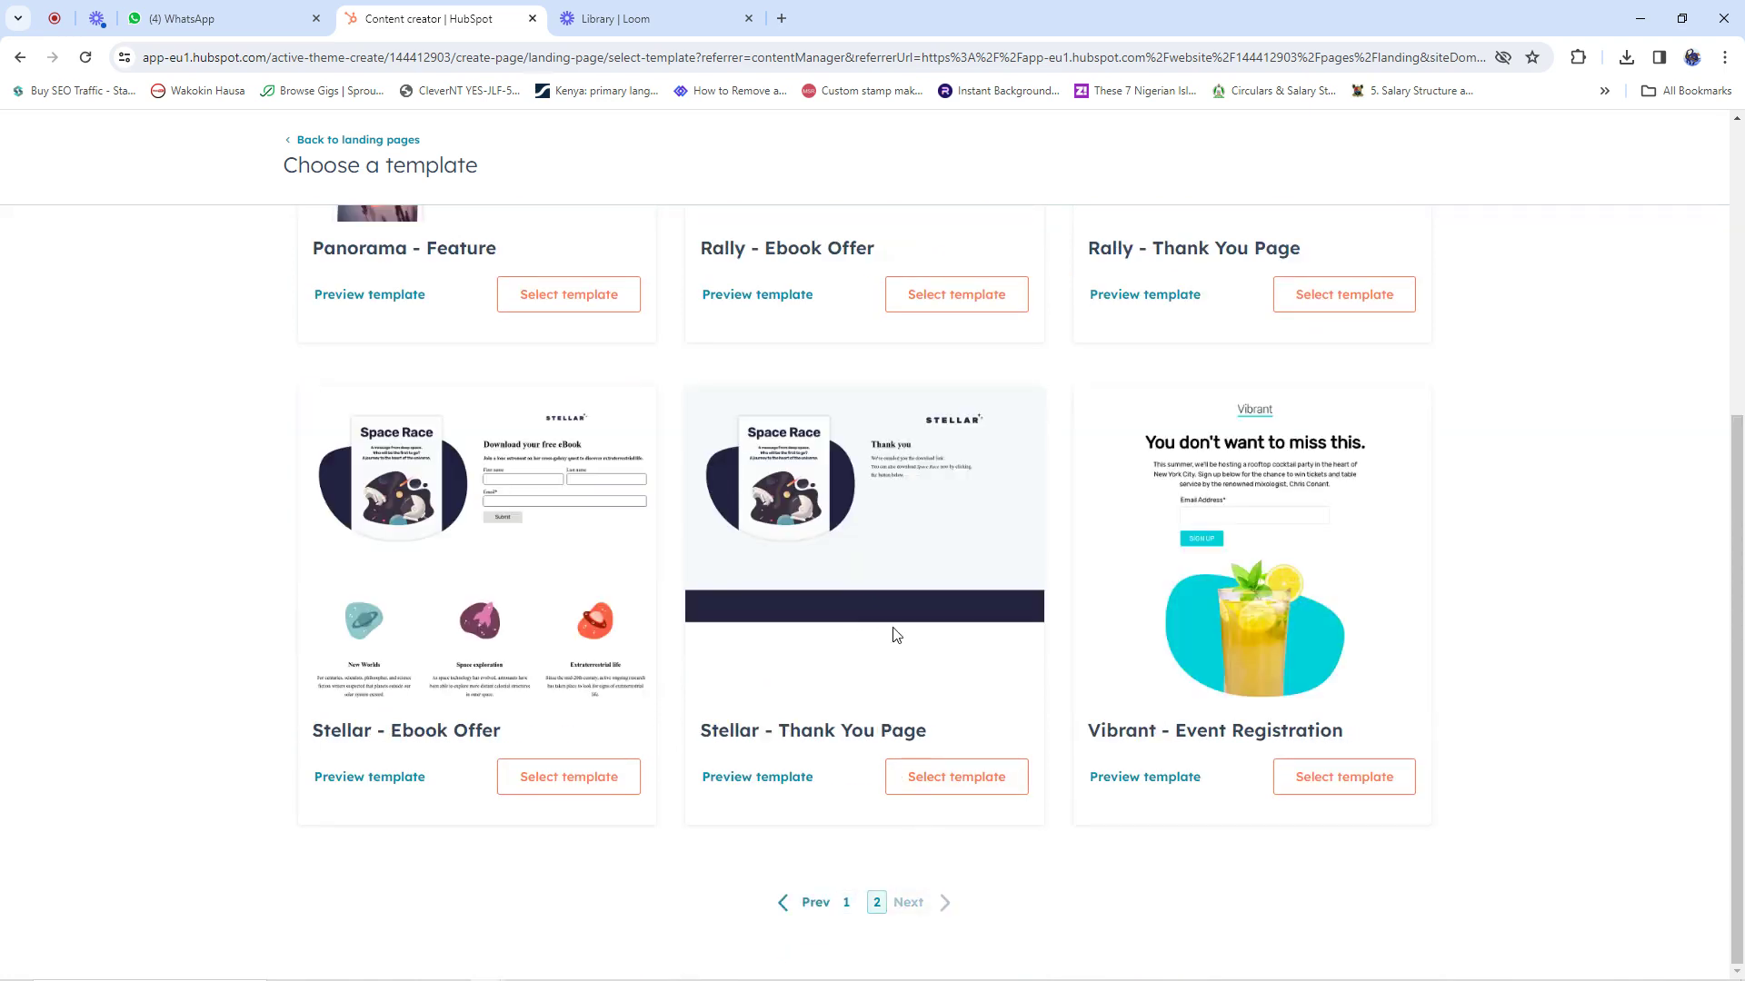
pyautogui.click(787, 908)
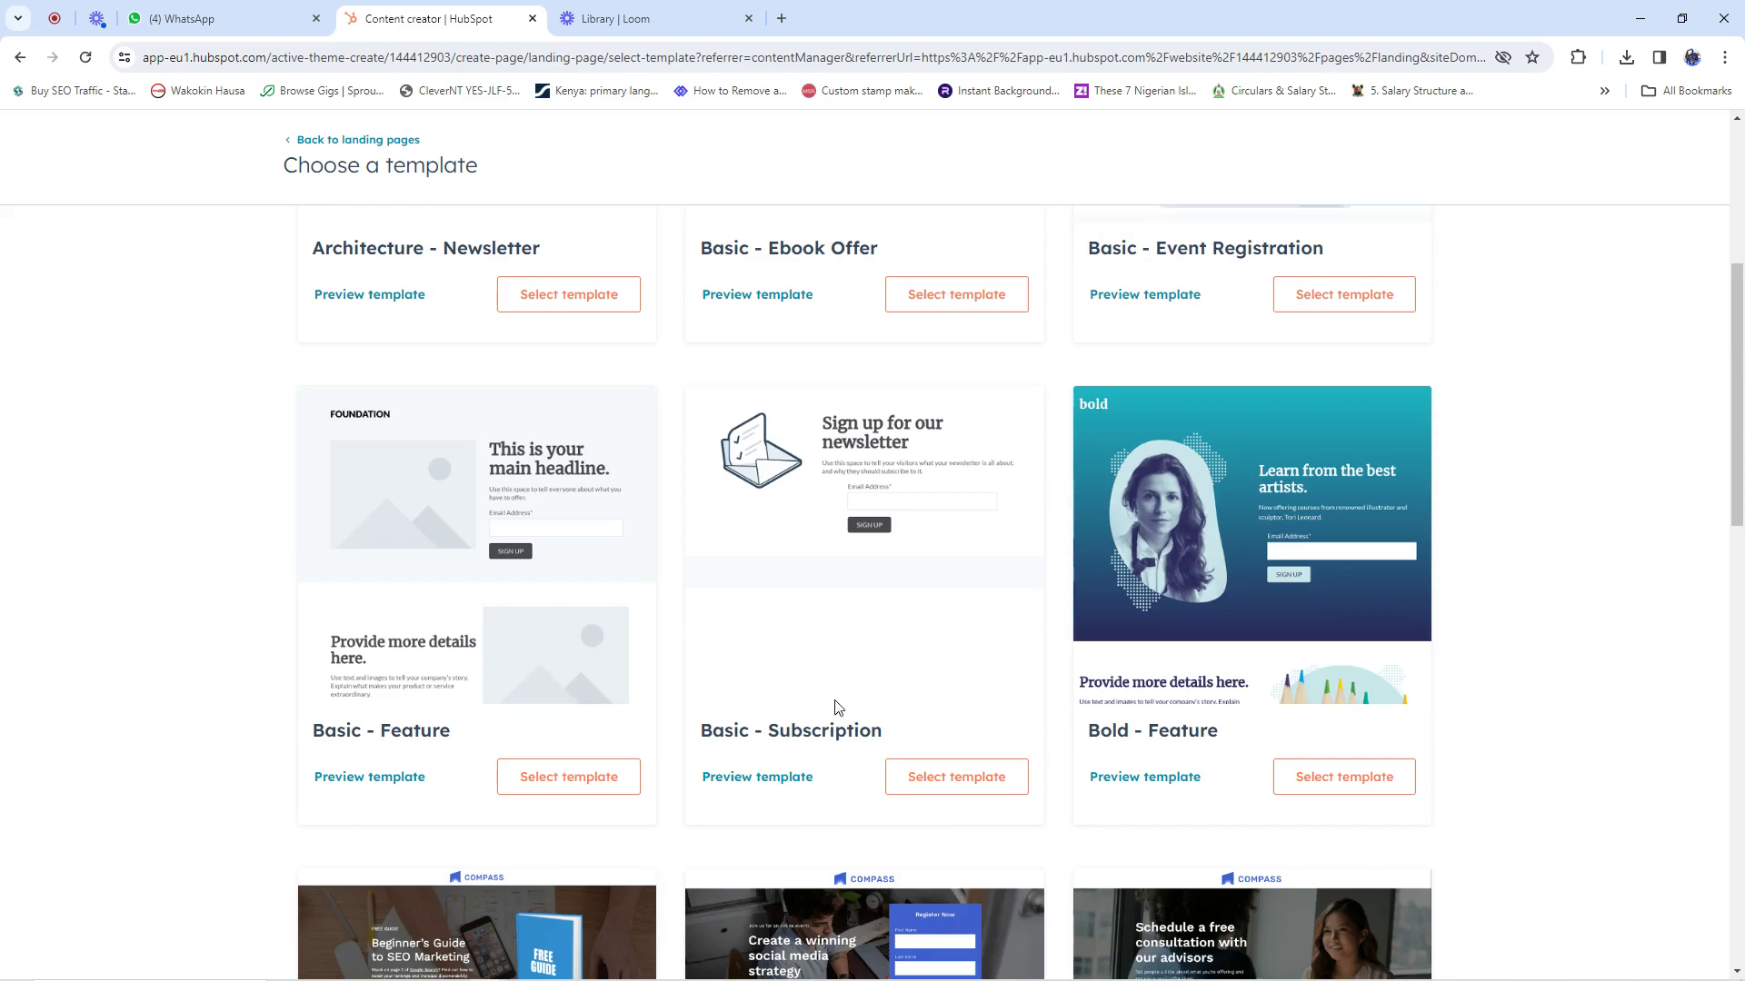
pyautogui.scroll(5, 832, 706)
pyautogui.scroll(-3, 837, 711)
pyautogui.scroll(-6, 837, 712)
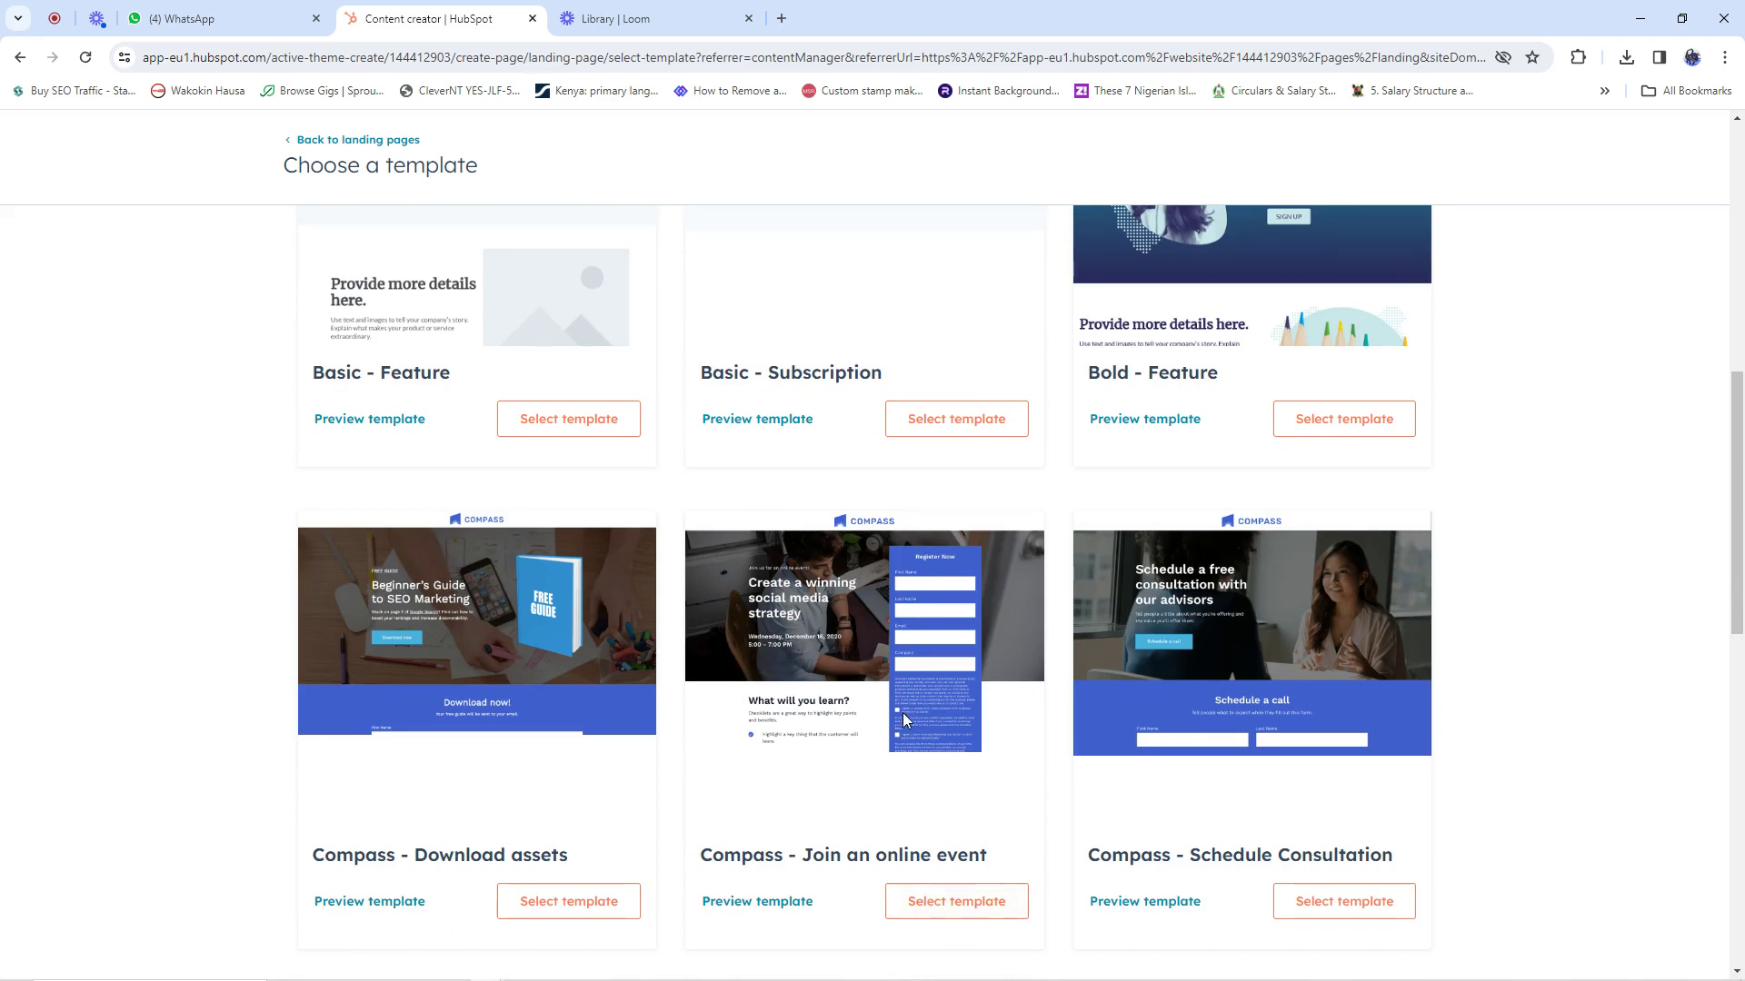
pyautogui.click(938, 912)
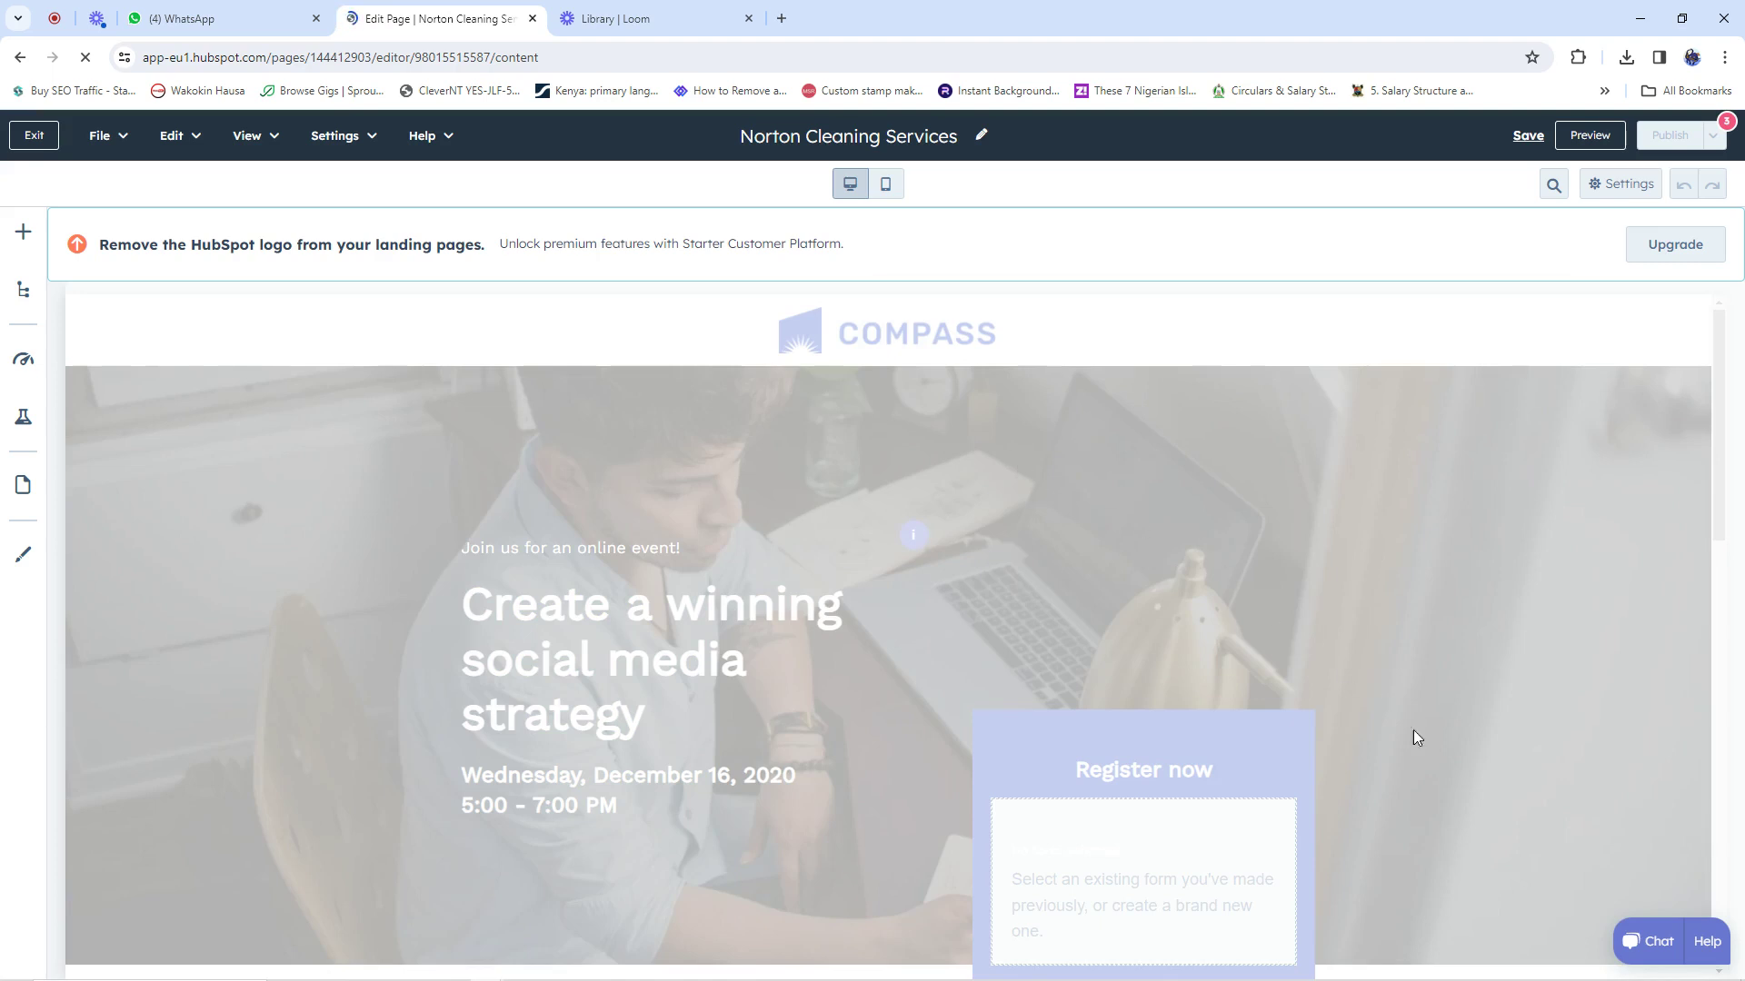
pyautogui.scroll(-1, 1146, 597)
pyautogui.scroll(-5, 1147, 597)
pyautogui.scroll(4, 1146, 597)
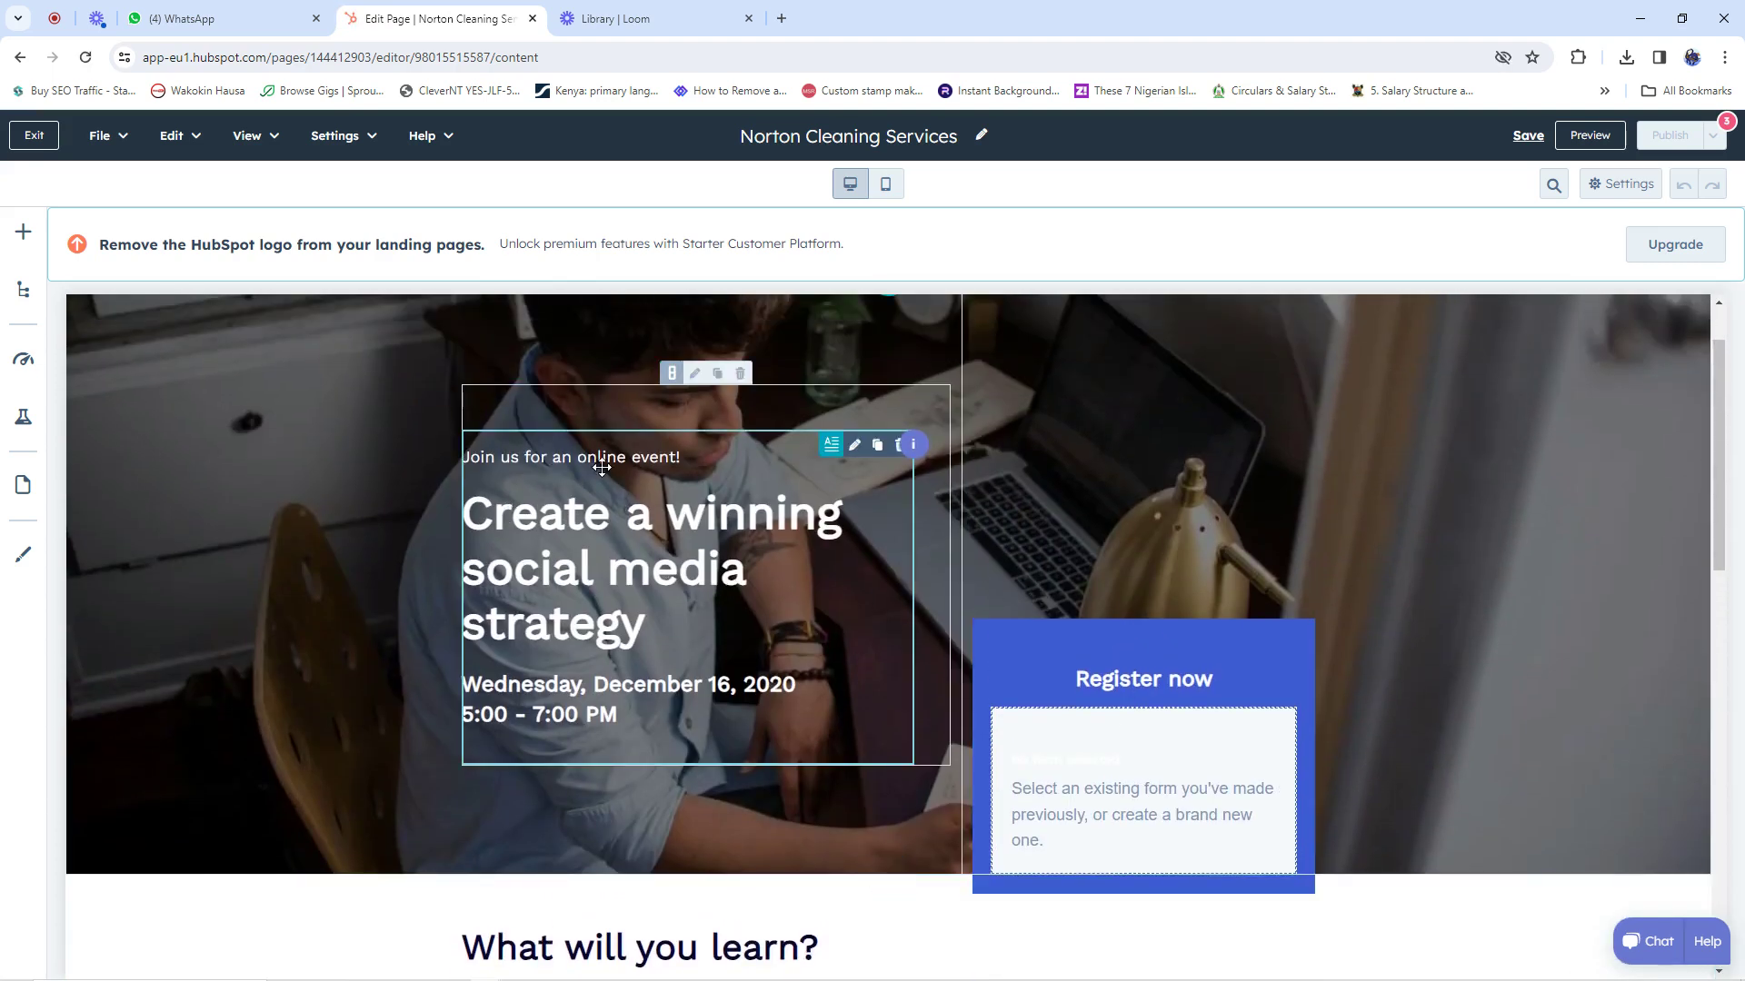
pyautogui.click(540, 460)
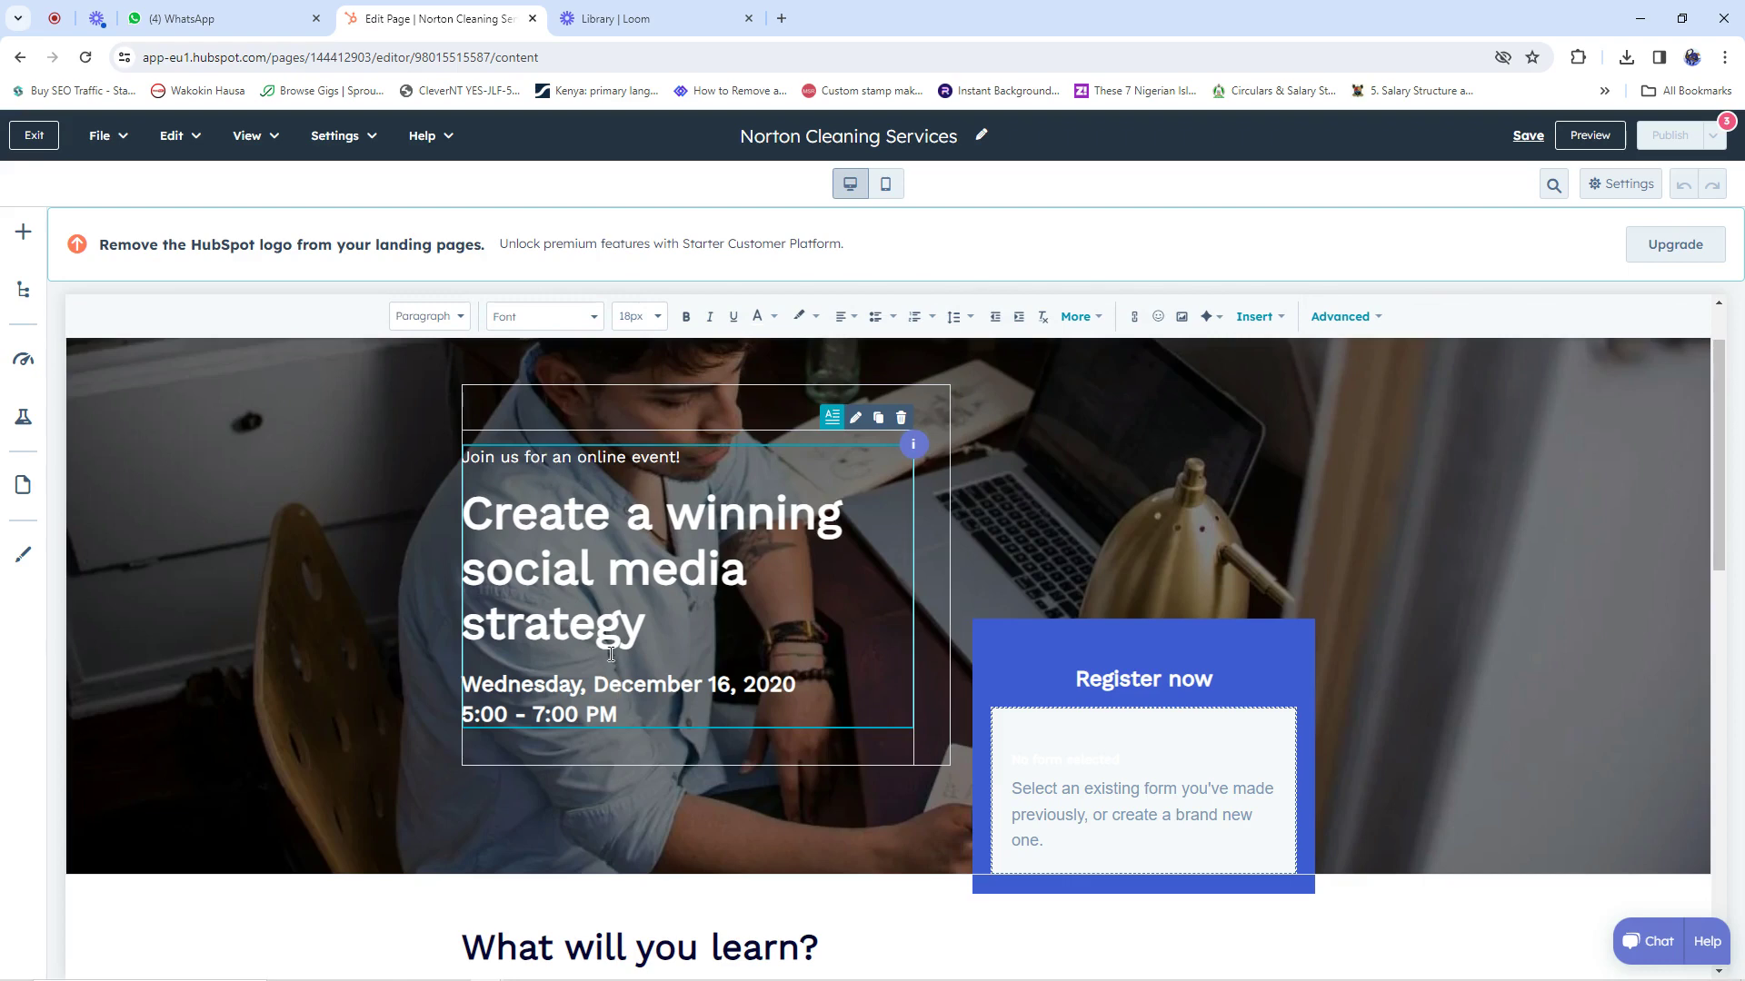
pyautogui.scroll(-10, 611, 654)
pyautogui.scroll(-5, 609, 653)
pyautogui.scroll(-2, 609, 653)
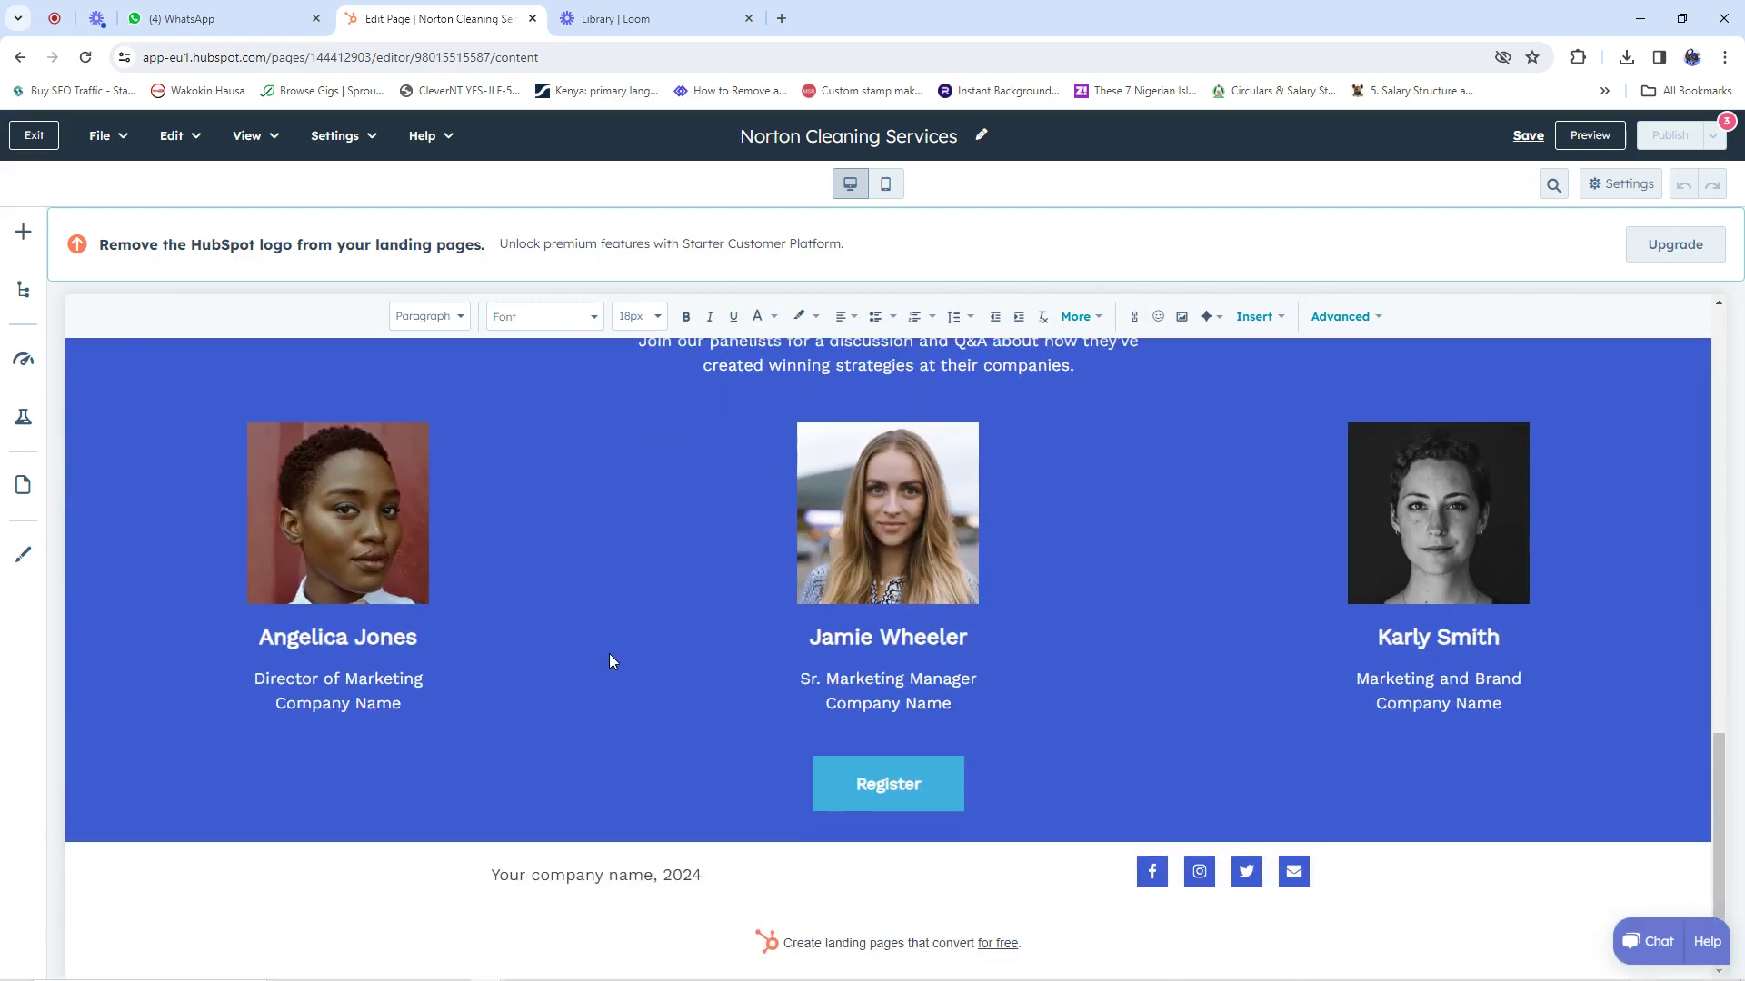
pyautogui.scroll(8, 608, 652)
pyautogui.scroll(8, 609, 652)
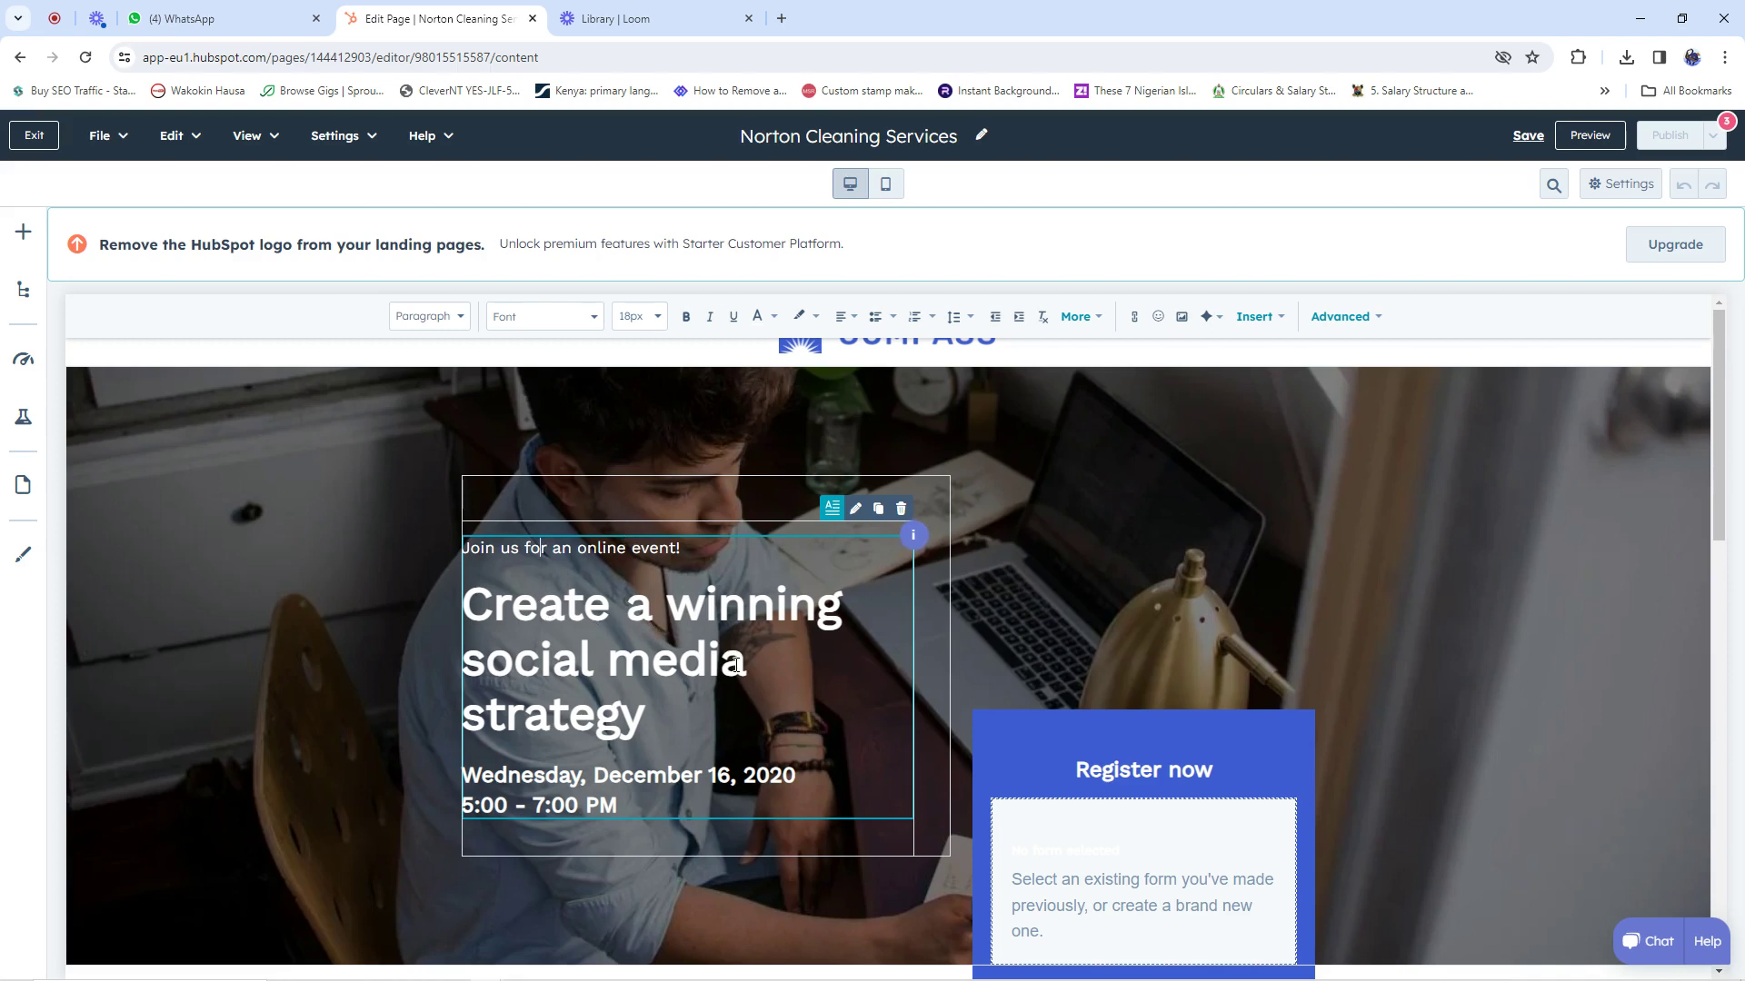
pyautogui.scroll(-1, 737, 663)
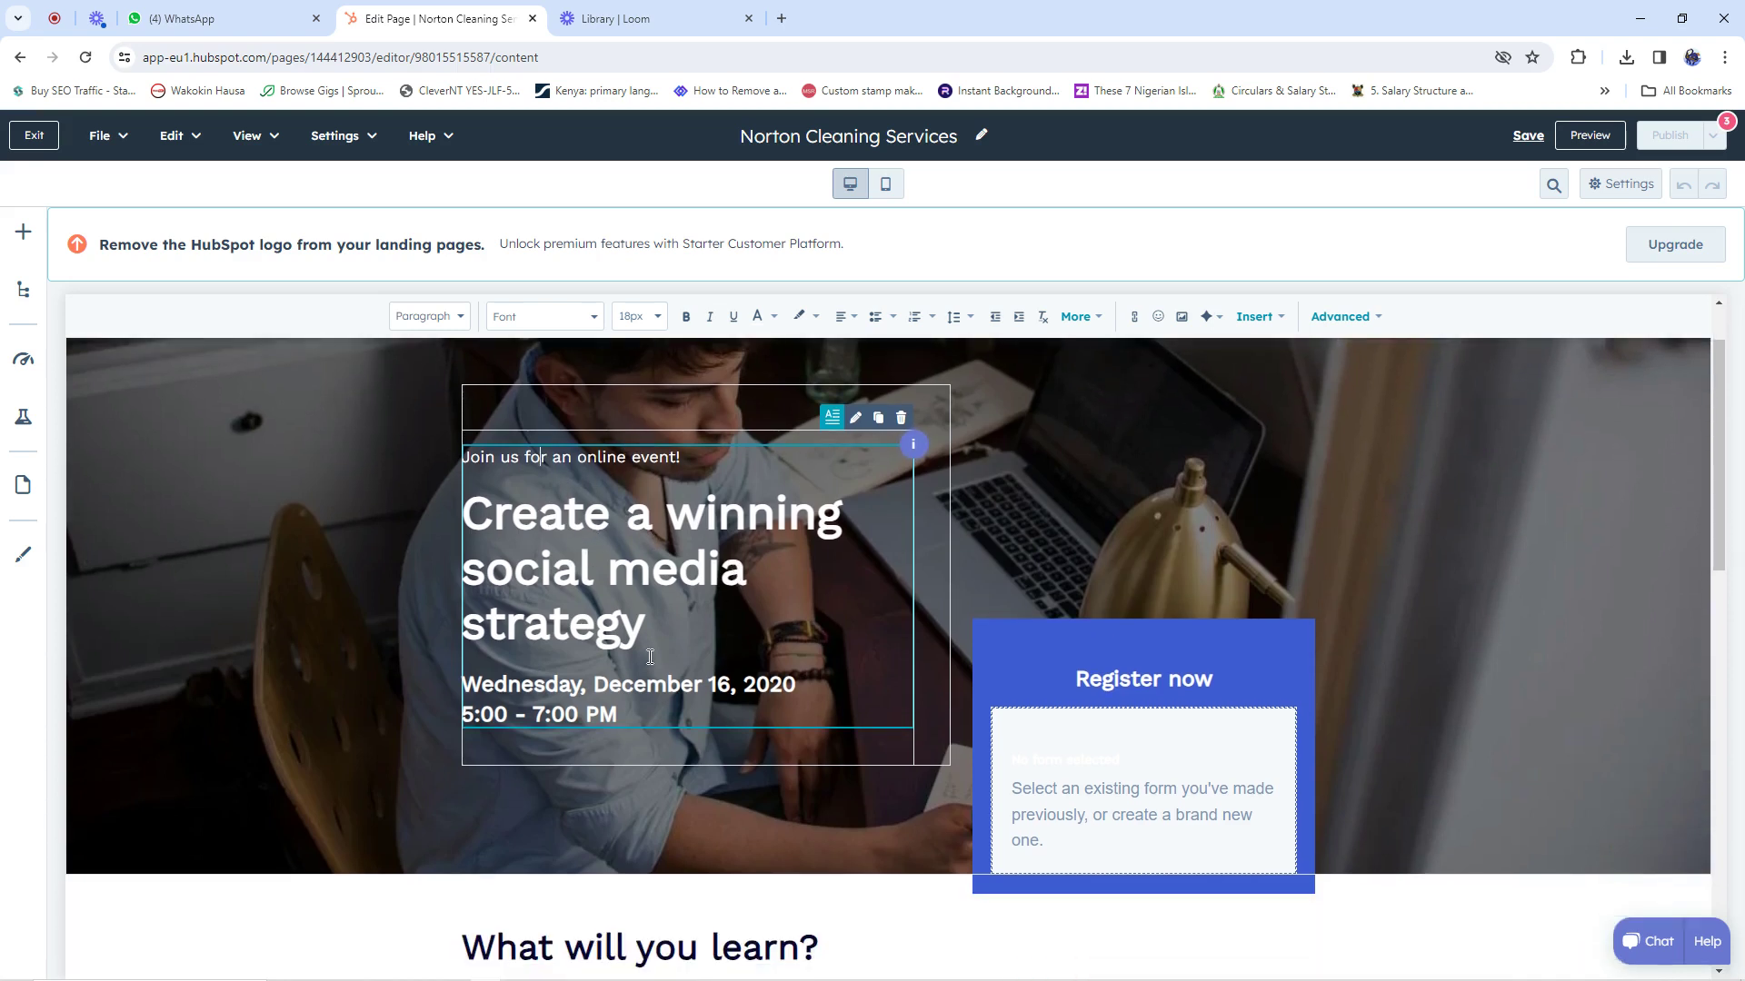
# Replace the hero heading with 'Have Norton Cleaning Services Shine your home for you'
pyautogui.moveTo(645, 623); pyautogui.dragTo(468, 509)
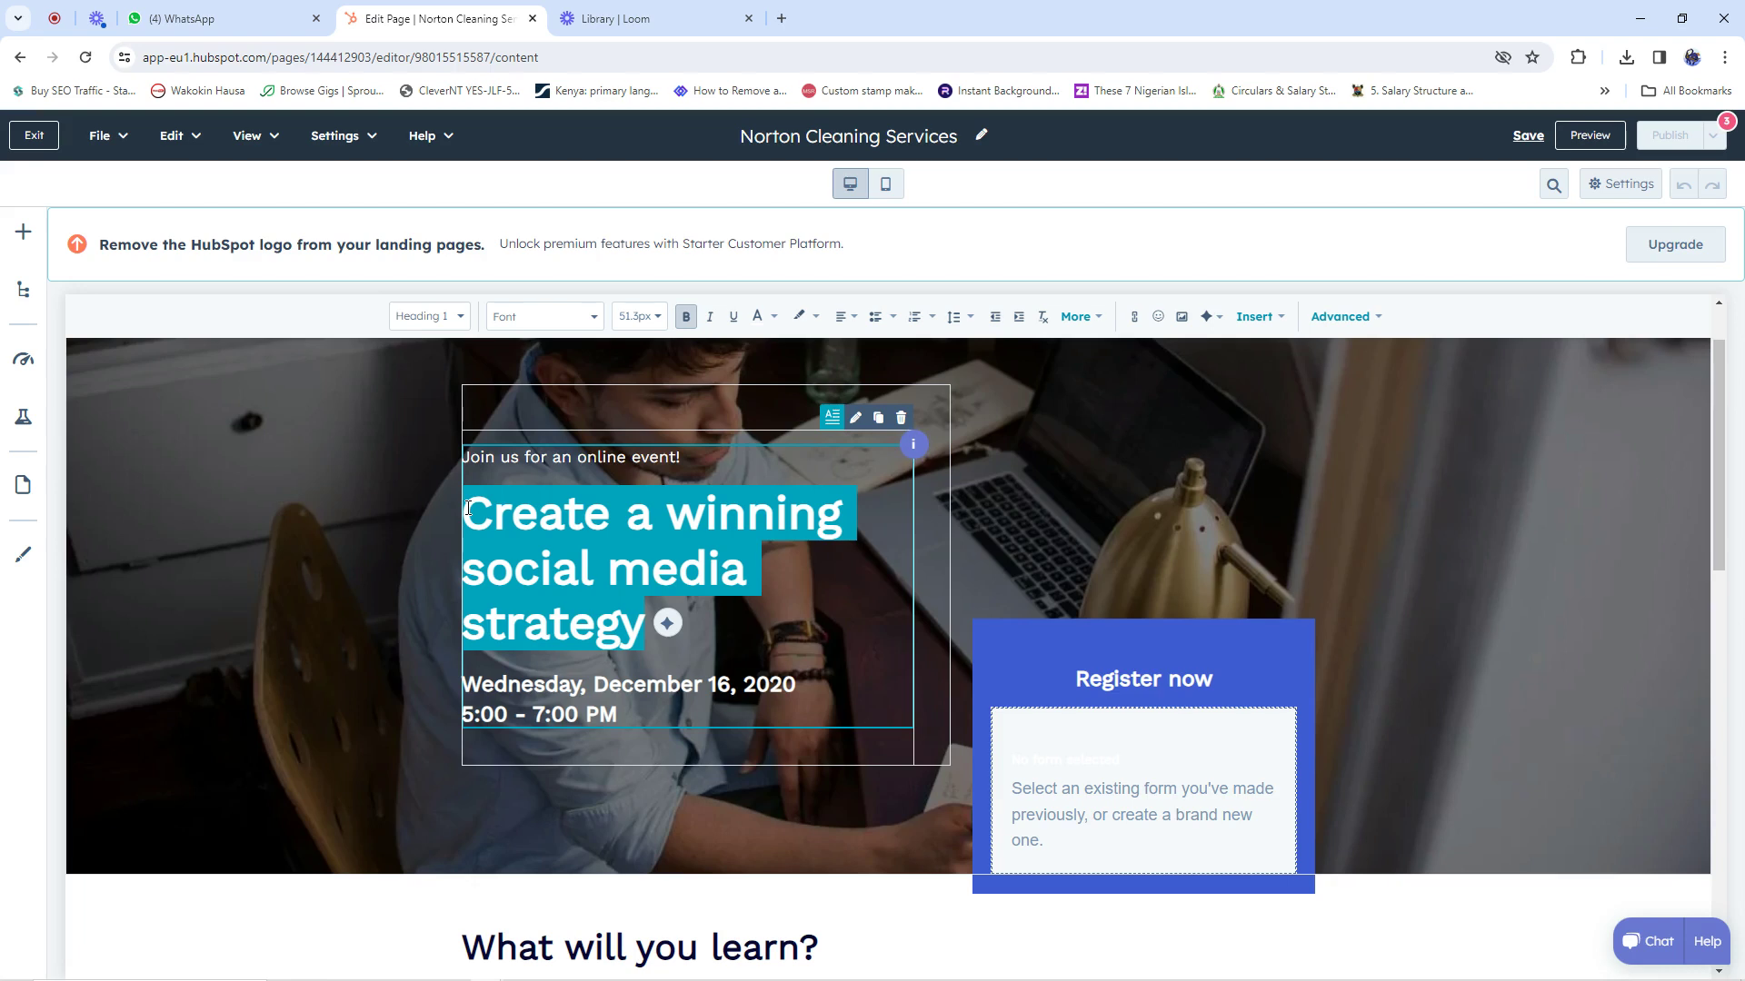
pyautogui.write('Have Norton D')
pyautogui.press('BackSpace')
pyautogui.write('Clea')
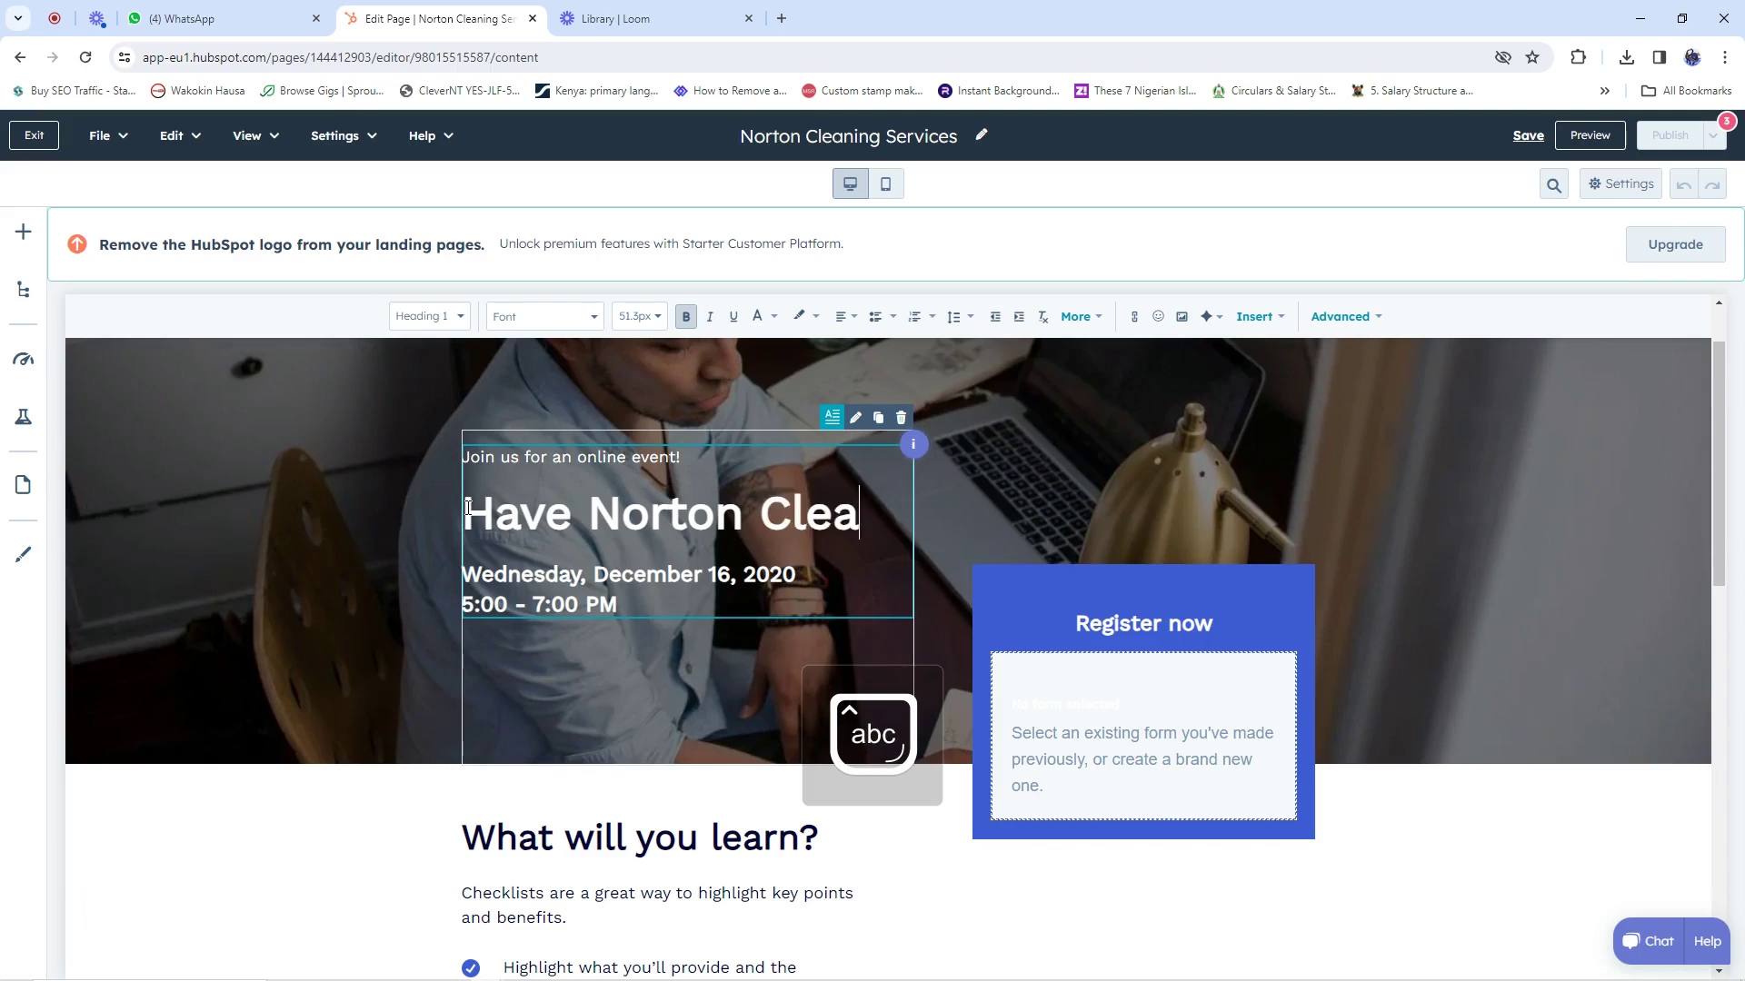
pyautogui.write('ning ')
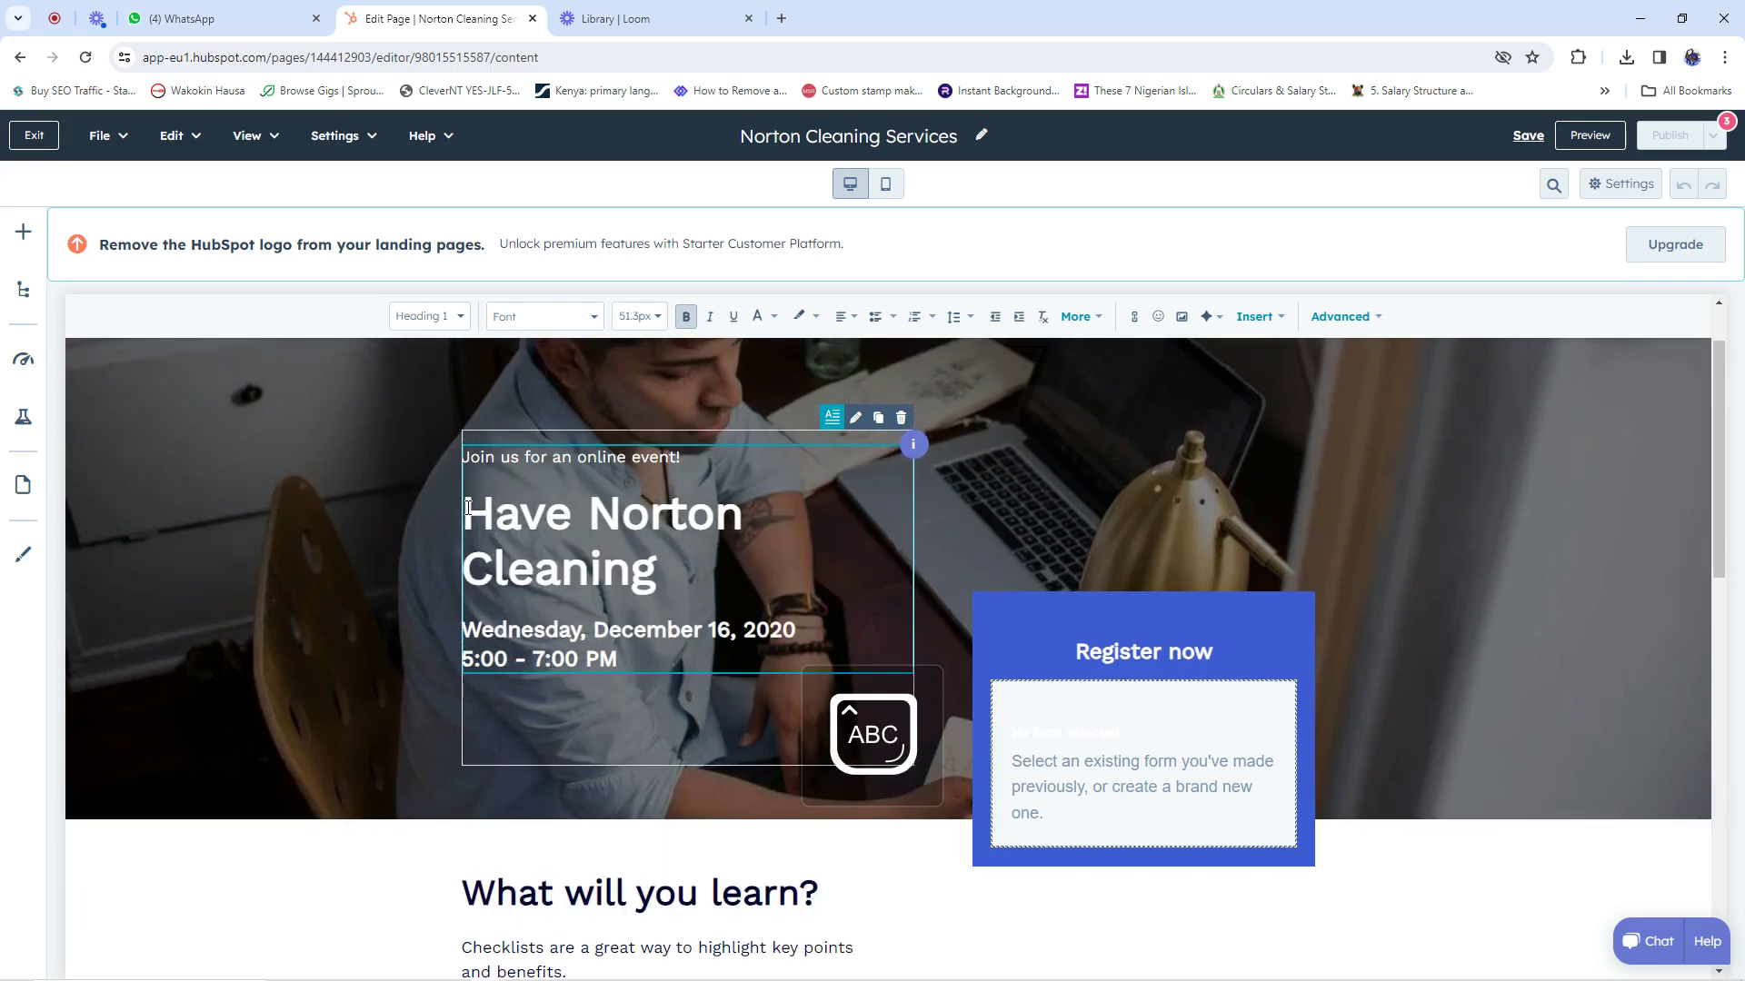
pyautogui.write('Servc')
pyautogui.press('BackSpace')
pyautogui.write('ices Shine your home for ')
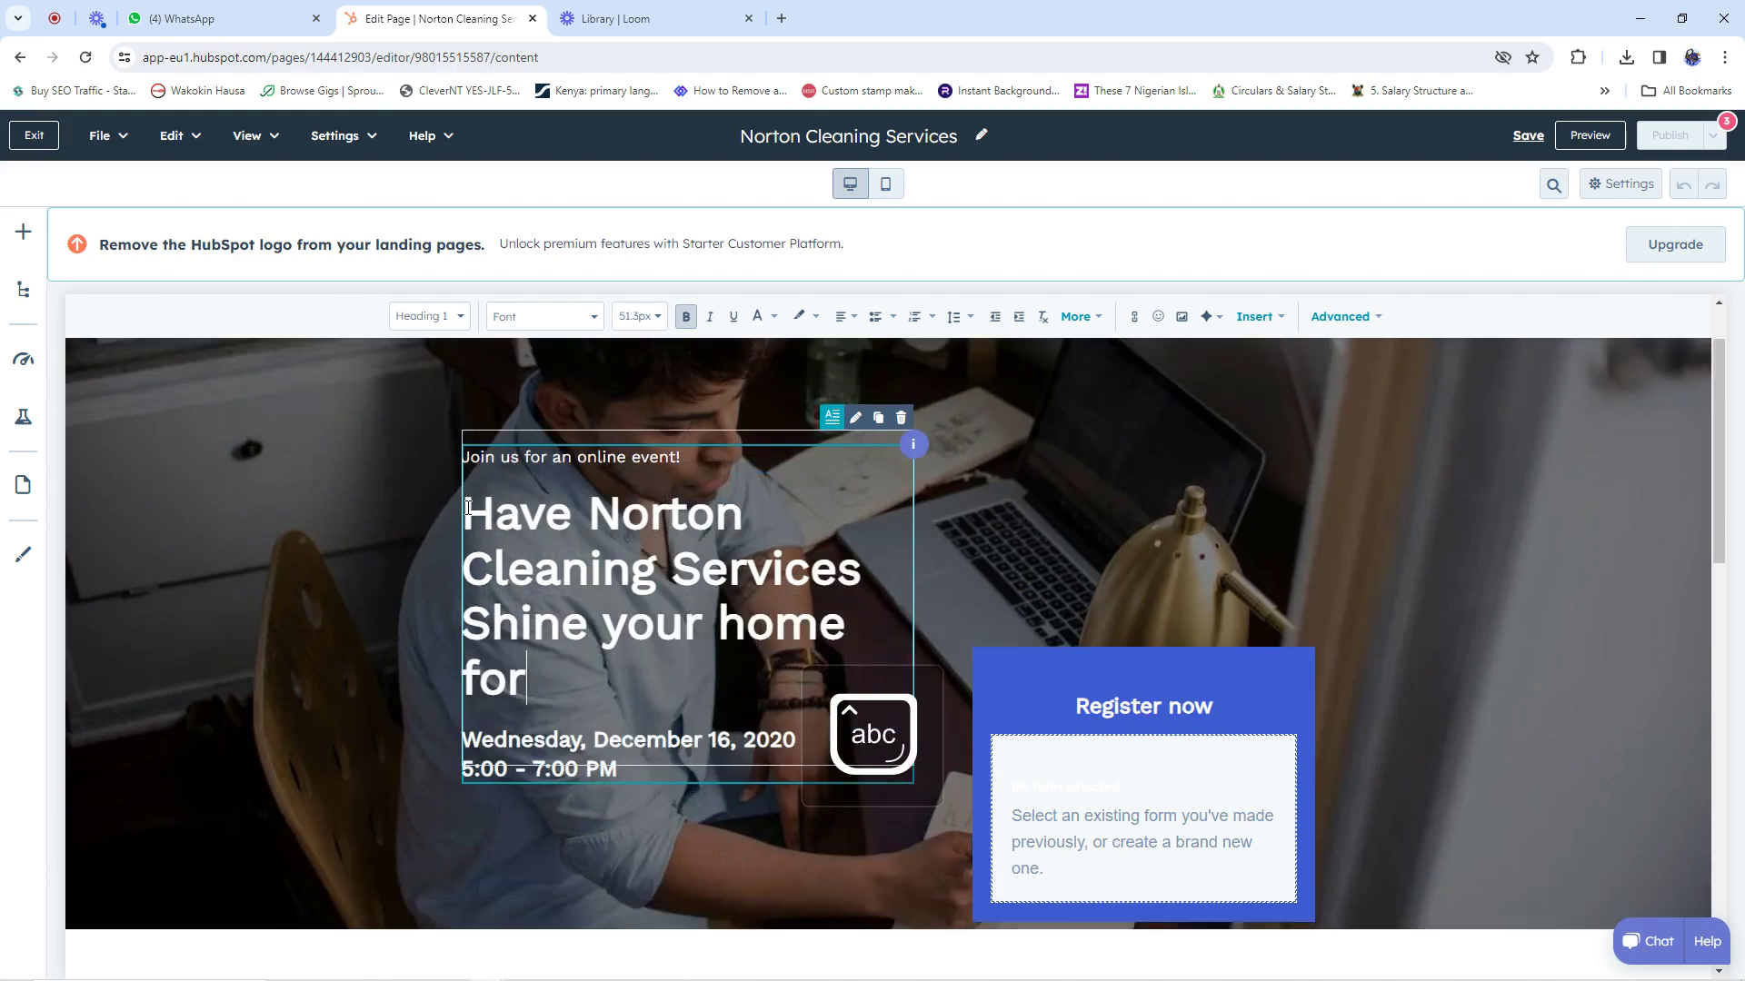
pyautogui.write('yoi')
pyautogui.write('u')
pyautogui.press('BackSpace')
pyautogui.write('u')
pyautogui.press('Num_Lock')
pyautogui.press('BackSpace')
pyautogui.press('BackSpace')
pyautogui.write('u')
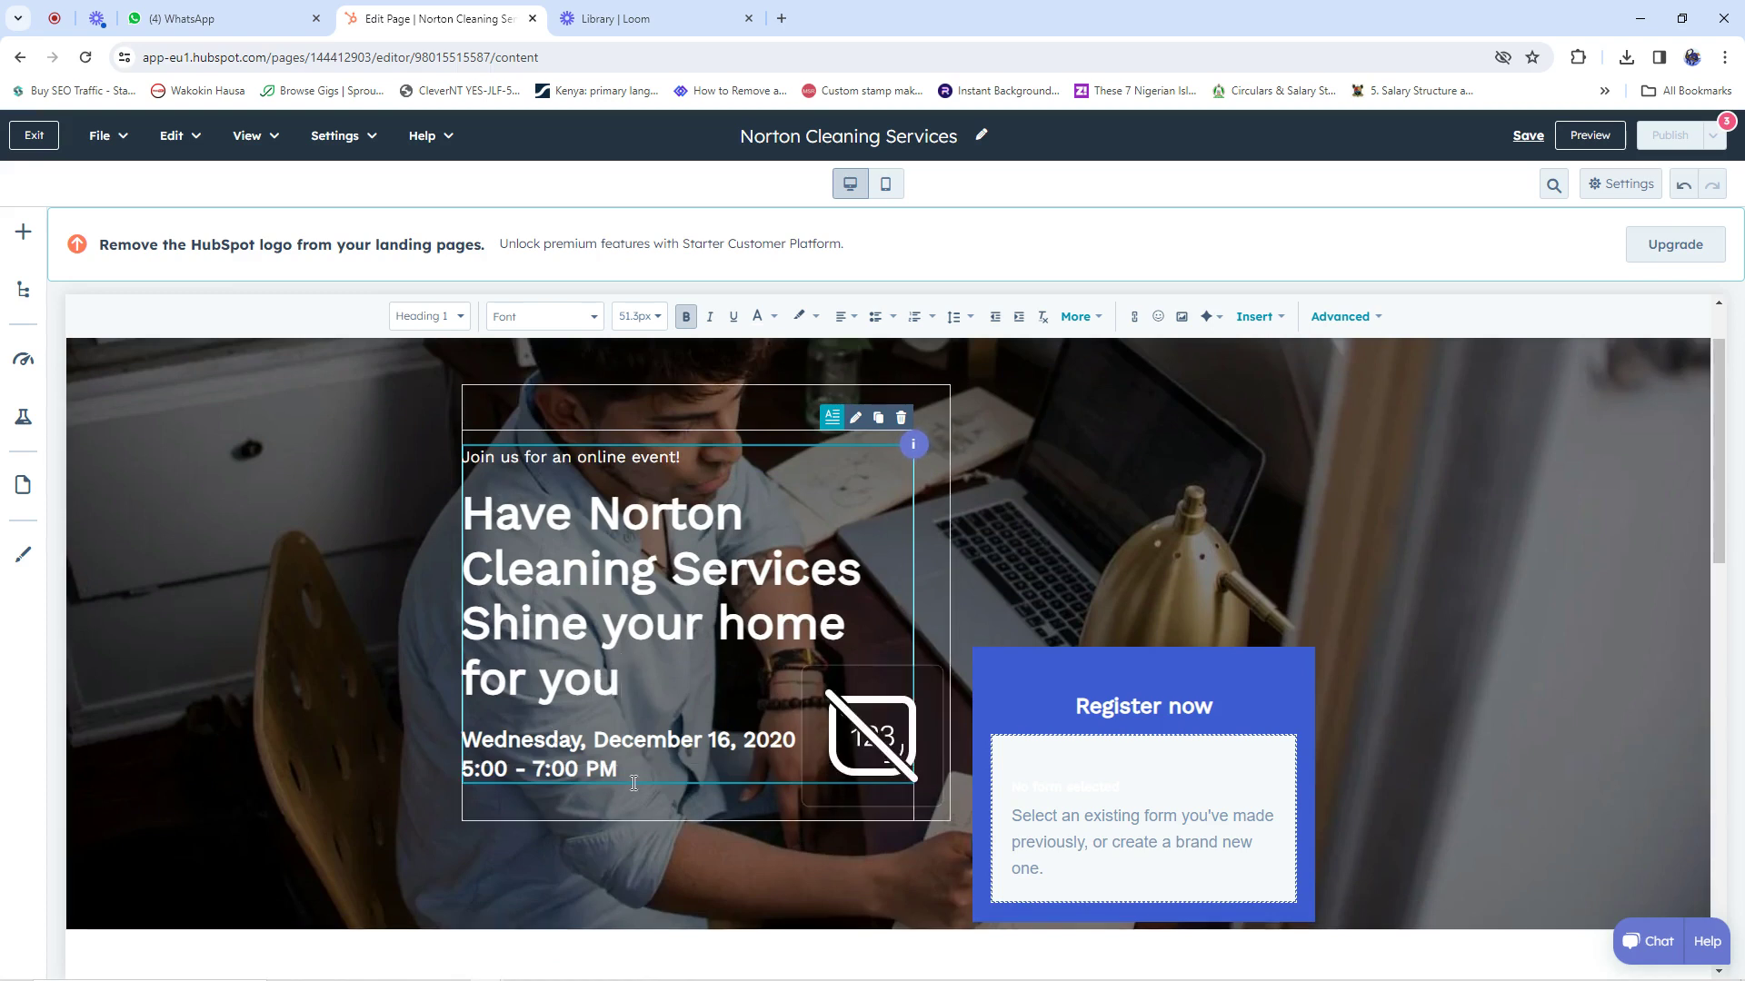
# Change the event date's year from 2020 to 2024
pyautogui.click(519, 742)
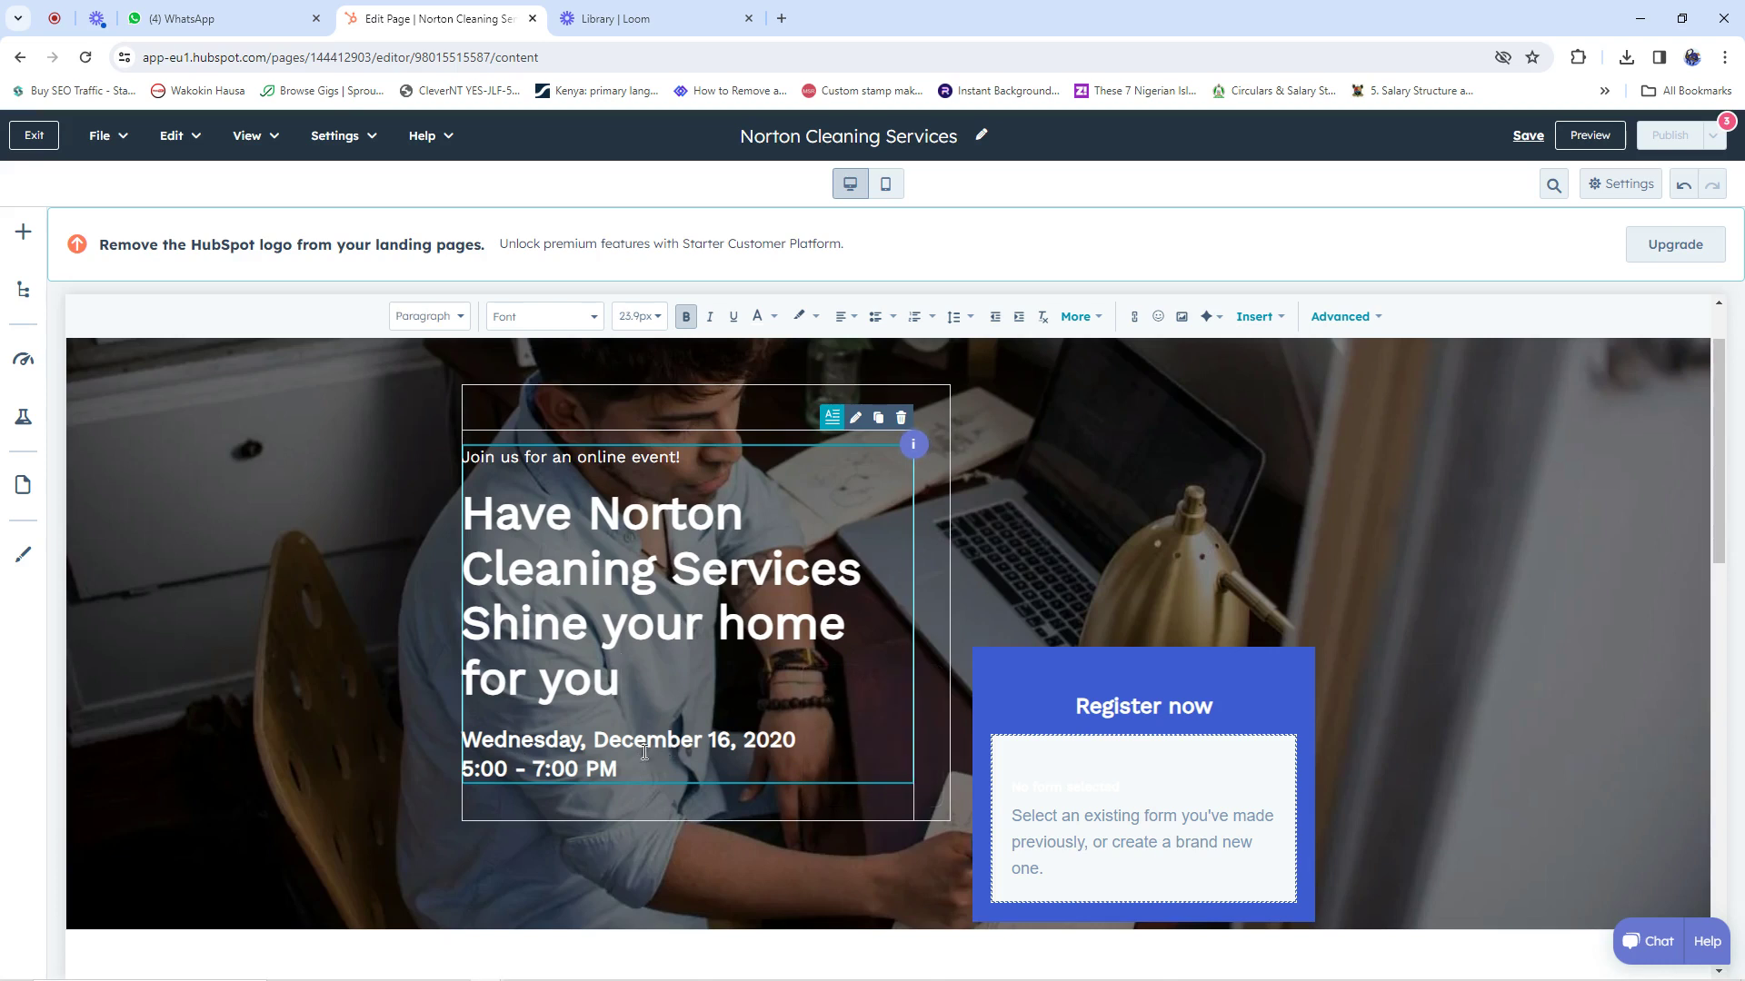
pyautogui.moveTo(796, 742); pyautogui.dragTo(783, 742)
pyautogui.write('4')
pyautogui.scroll(-4, 1199, 681)
pyautogui.scroll(2, 1152, 639)
pyautogui.scroll(-3, 691, 699)
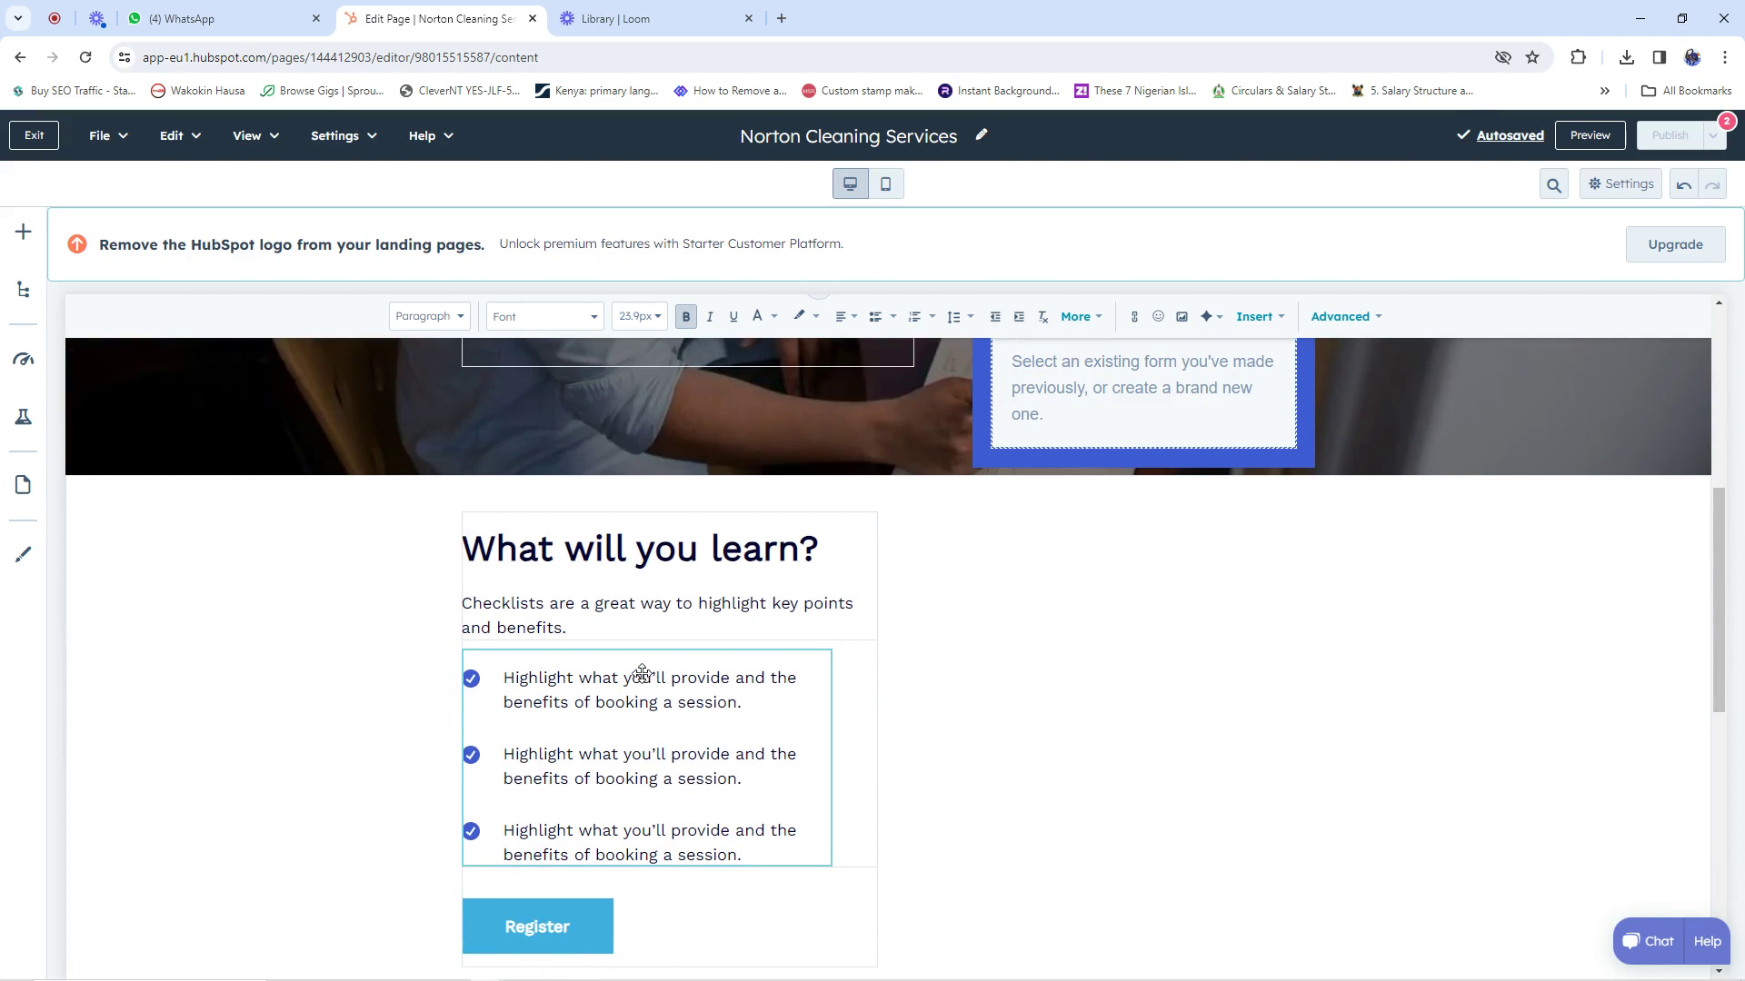
# Rewrite the first checklist item about professionally hiring the best cleaning service in the area
pyautogui.click(588, 679)
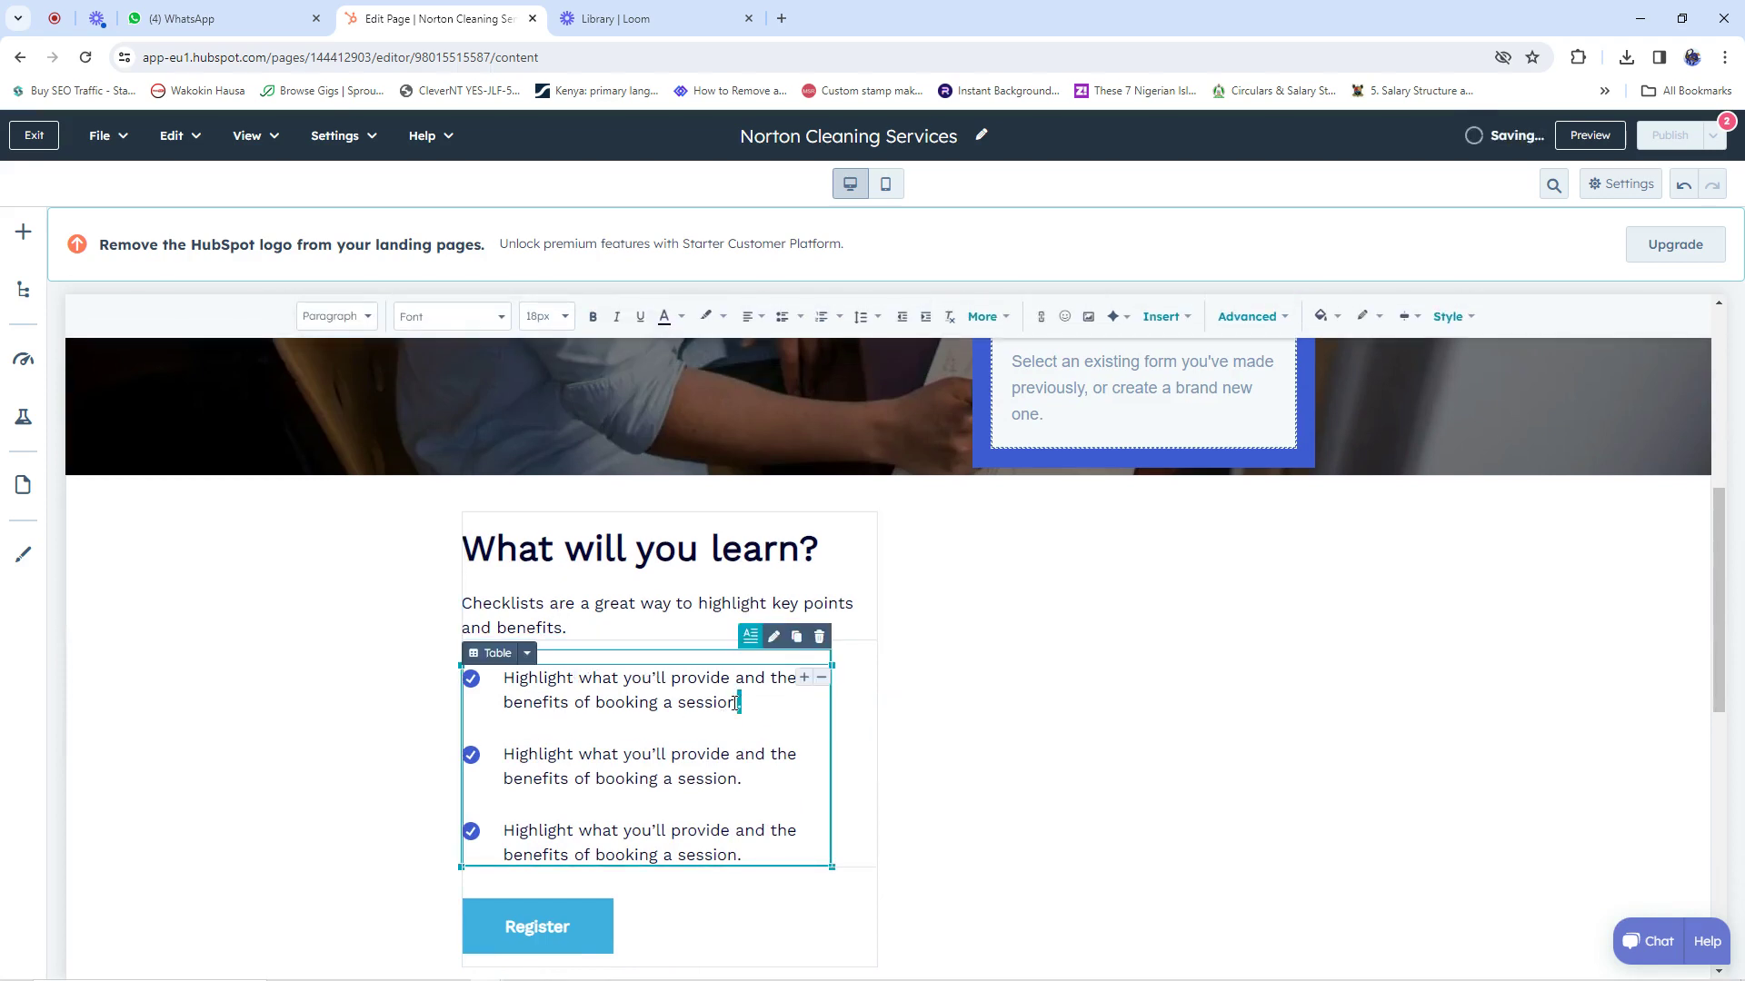
pyautogui.moveTo(737, 703); pyautogui.dragTo(505, 677)
pyautogui.write('How')
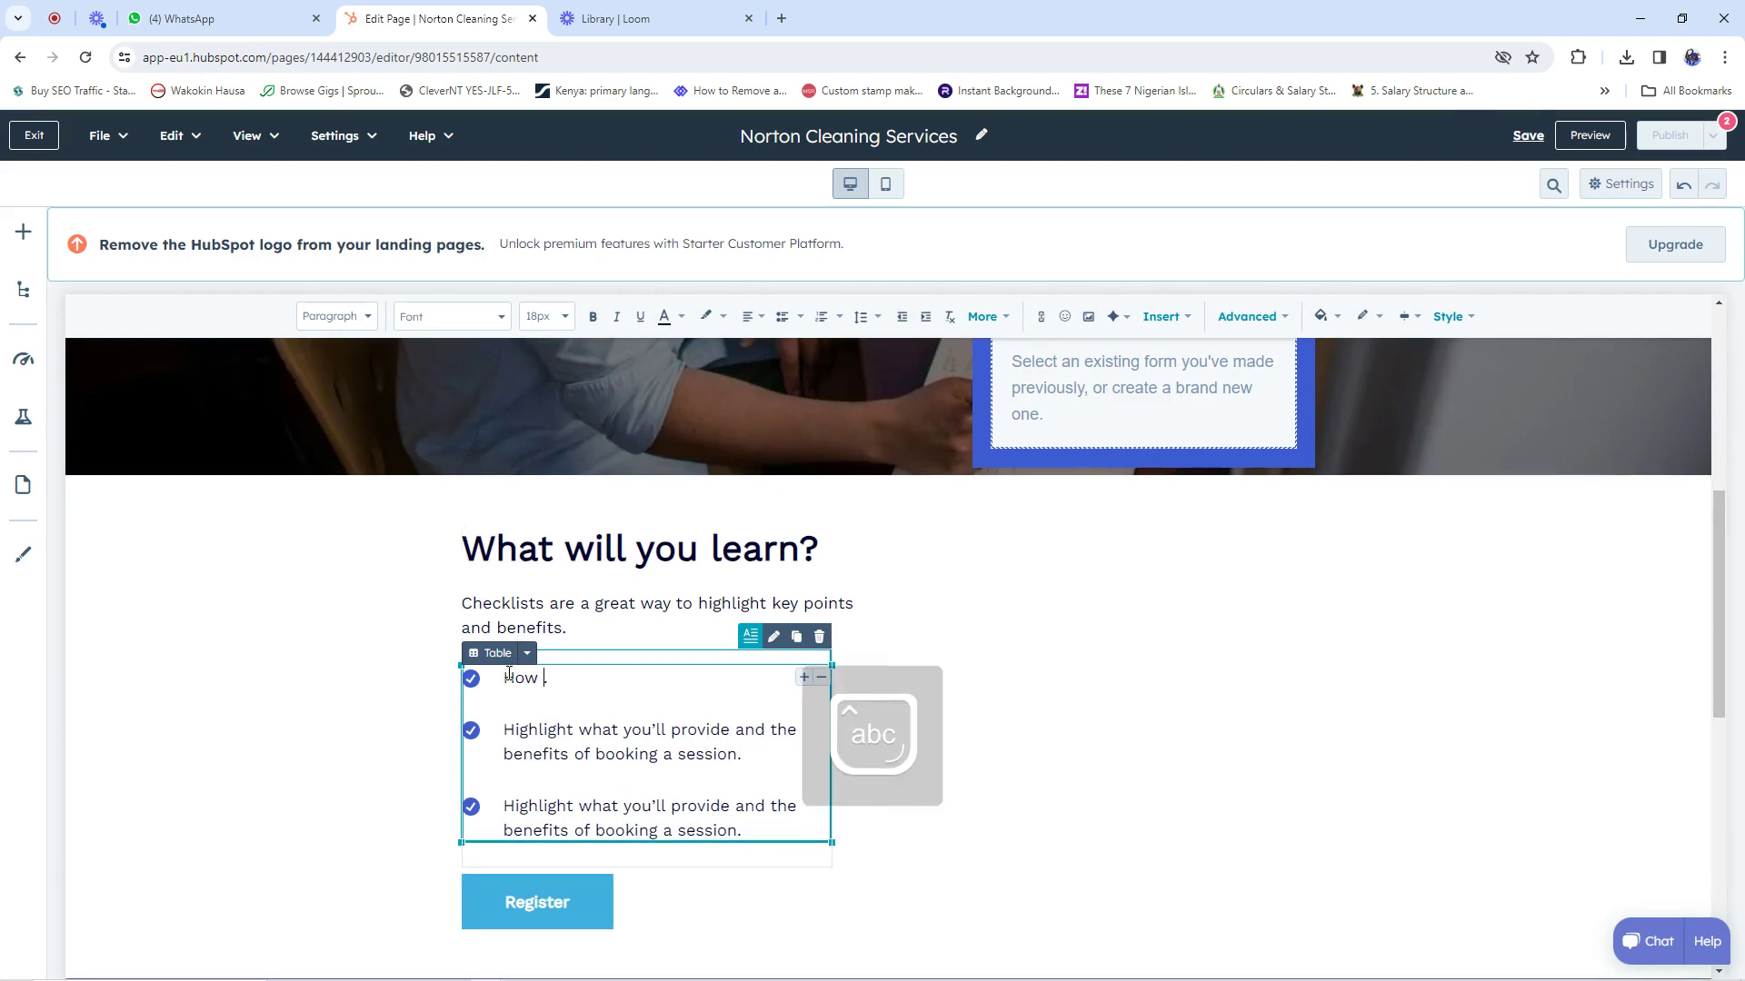
pyautogui.write(' to Professionally ')
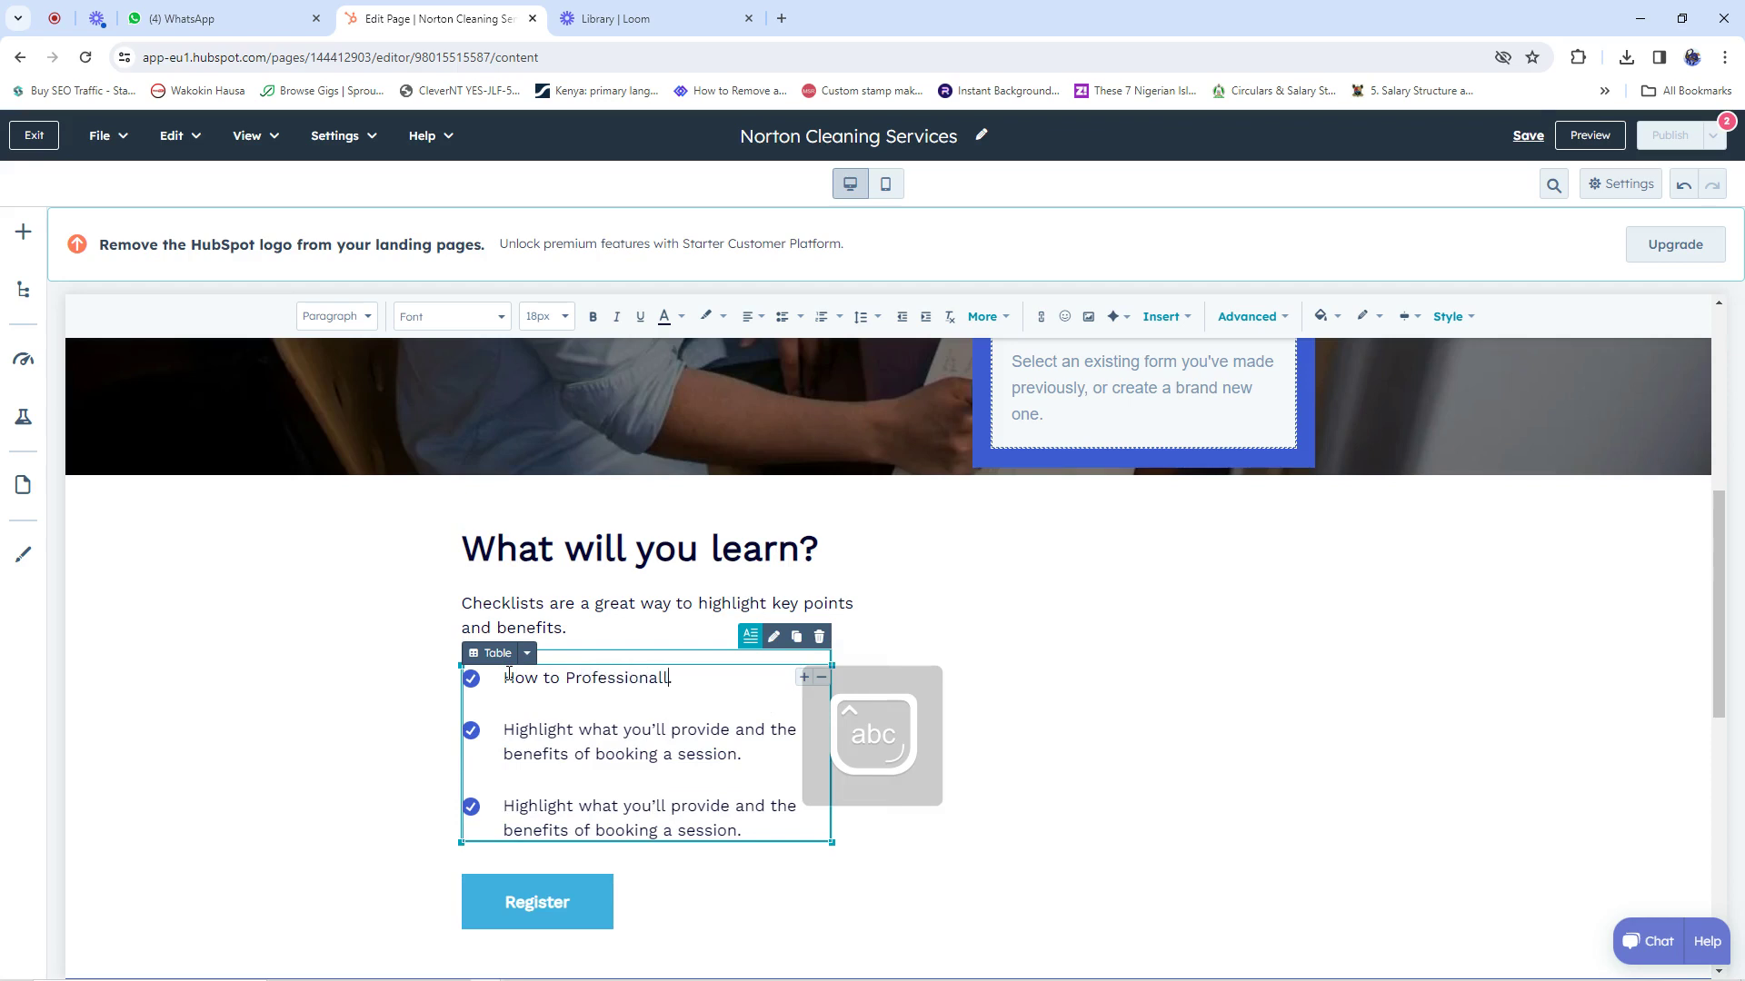
pyautogui.write('hire the b')
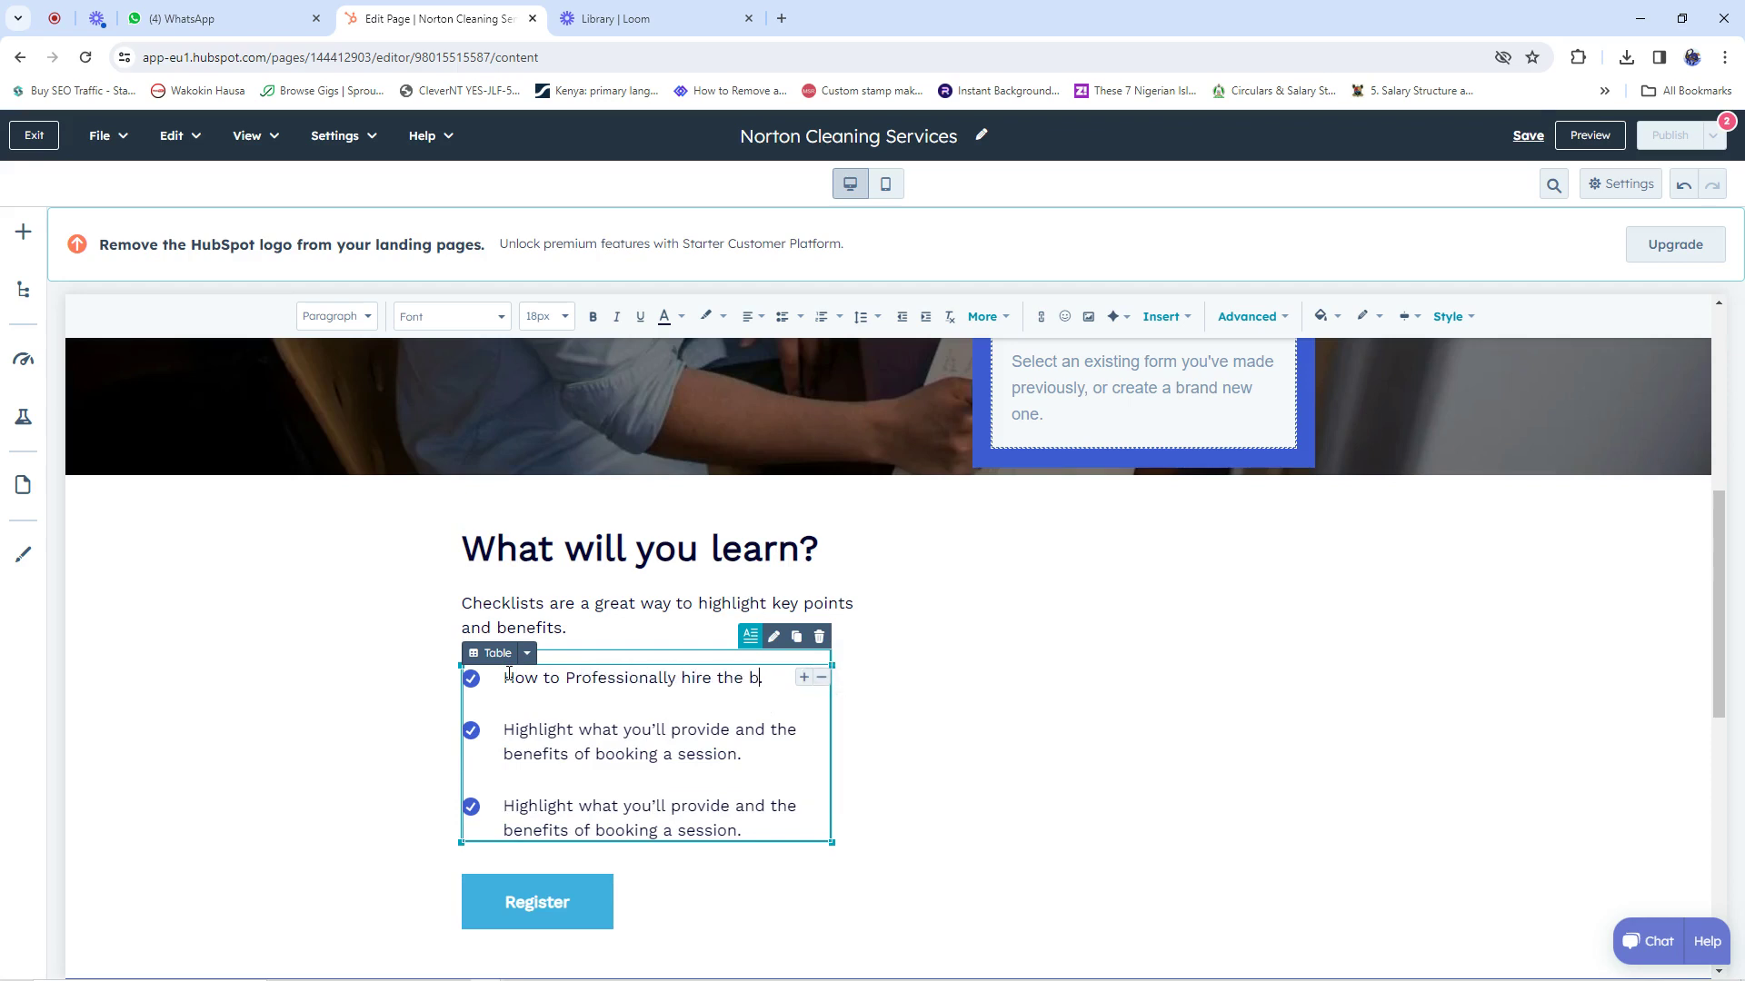
pyautogui.write('est cleaning s')
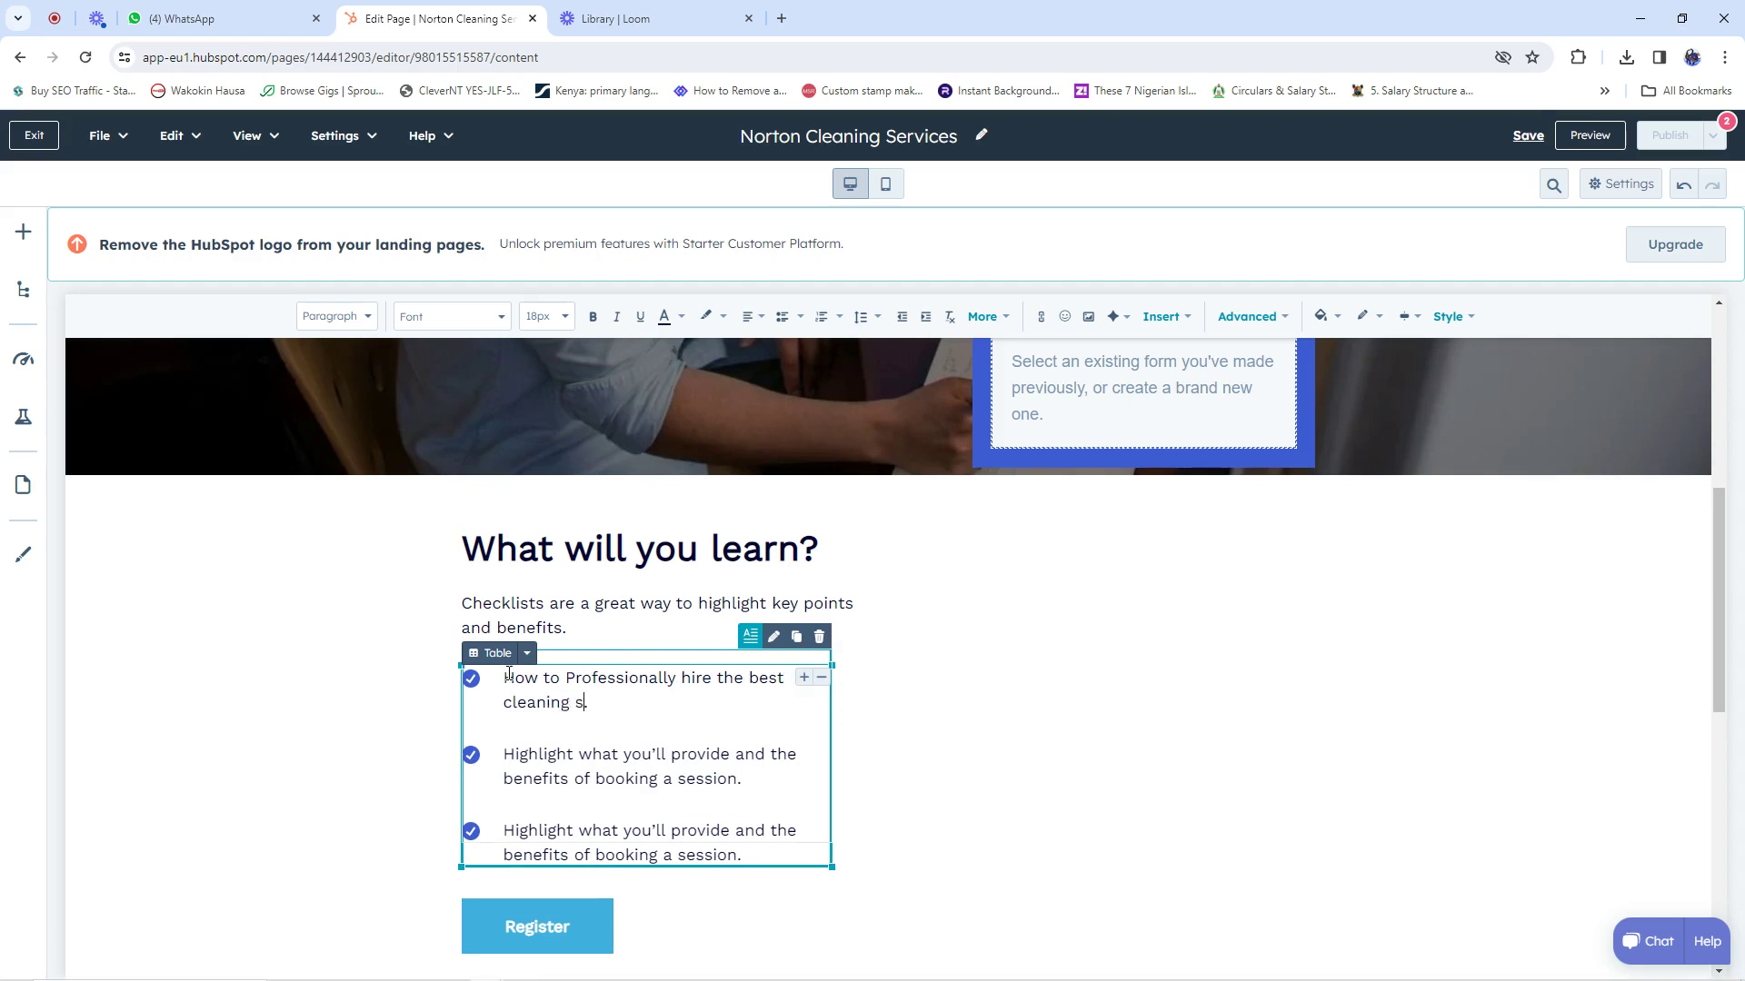
pyautogui.press('BackSpace')
pyautogui.press('BackSpace')
pyautogui.write('in the area.')
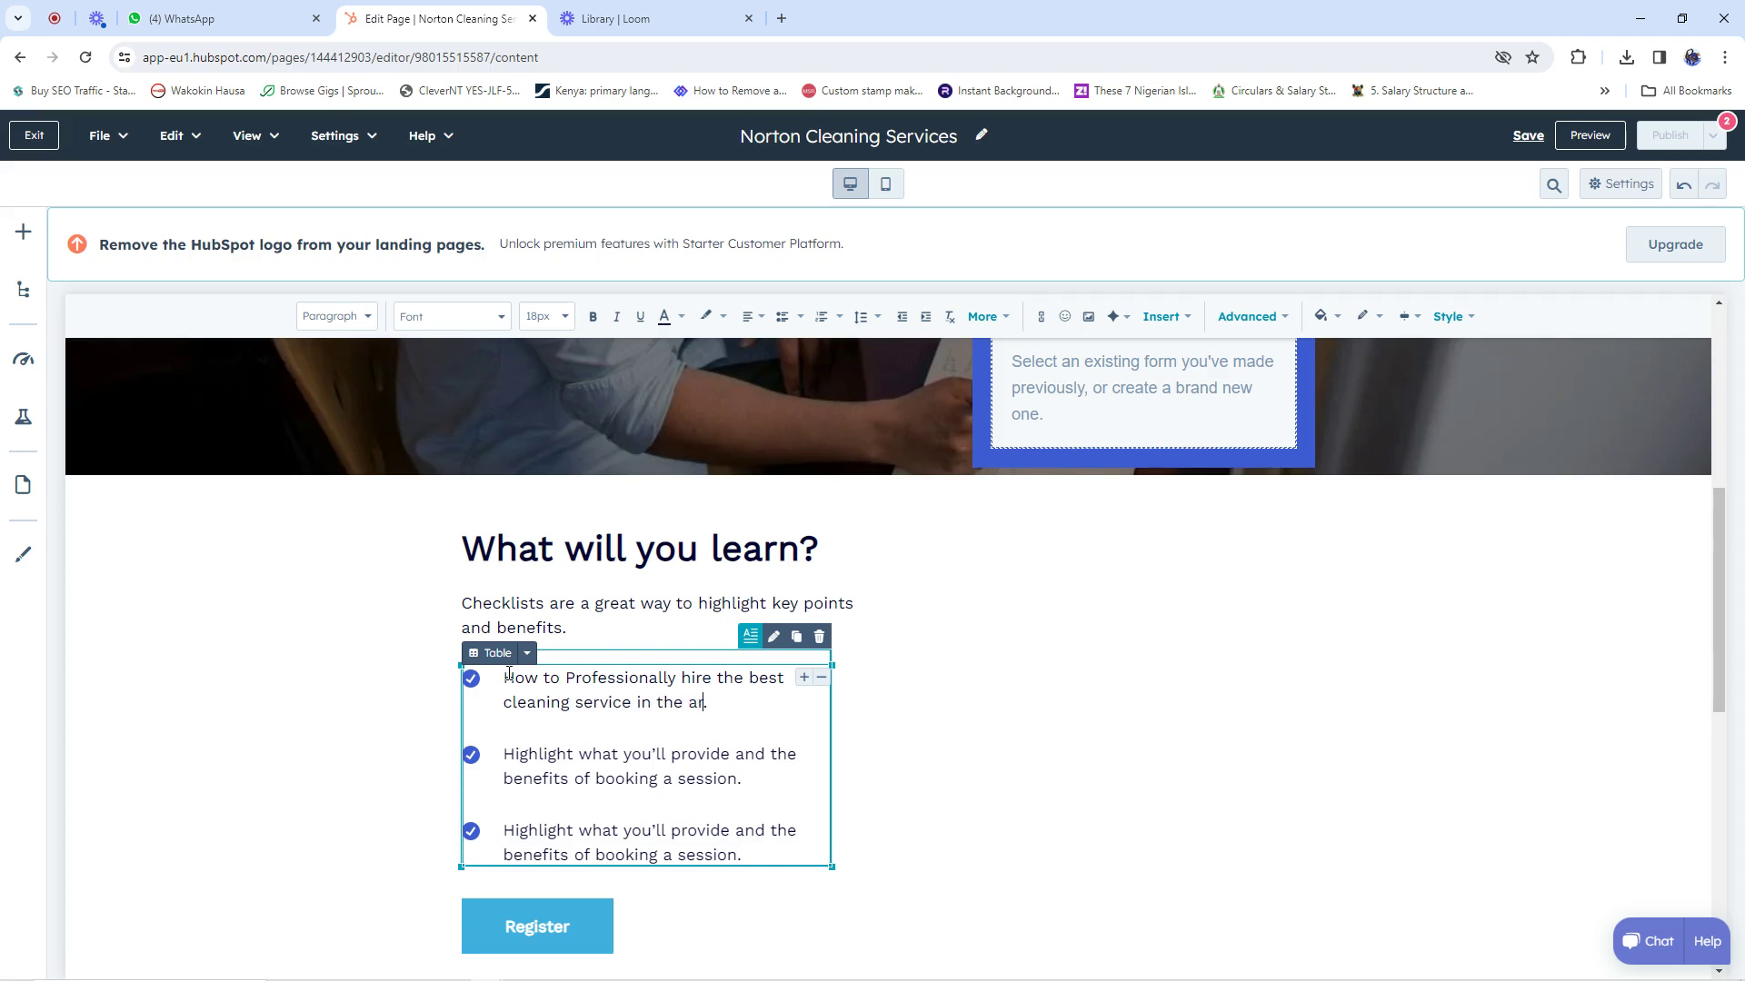
# Rewrite the second checklist item as samples of our most effective disinfectant
pyautogui.click(682, 789)
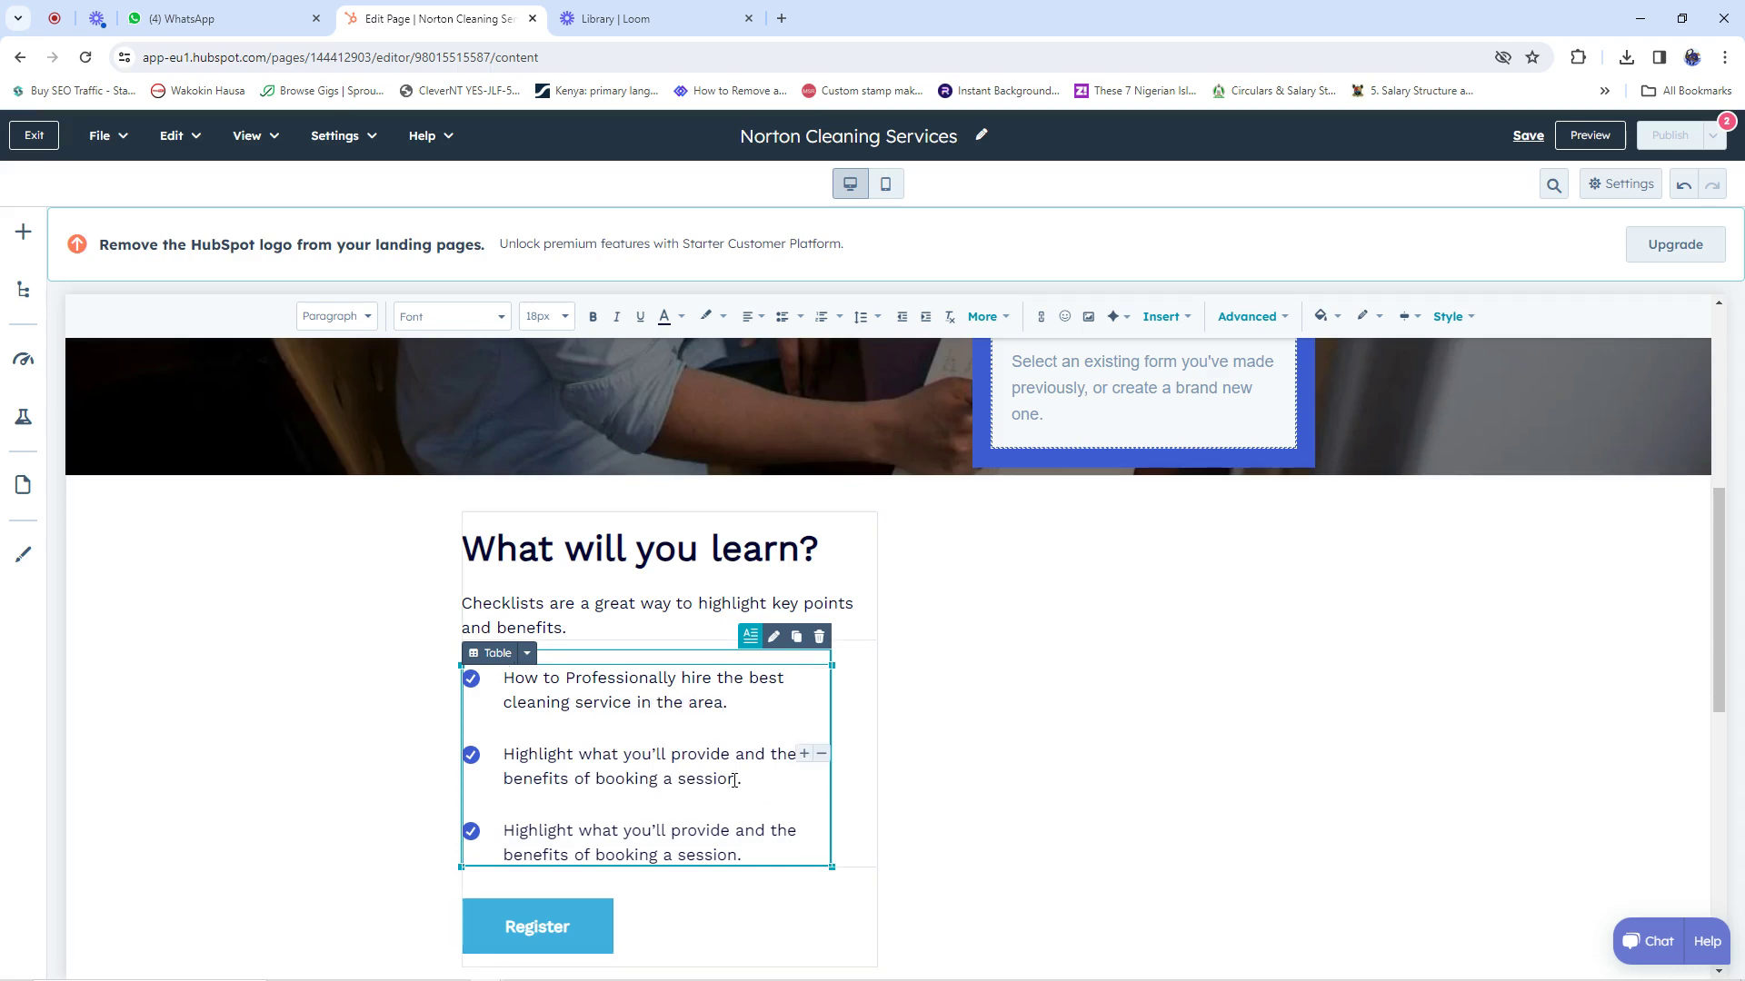
pyautogui.moveTo(736, 780); pyautogui.dragTo(506, 749)
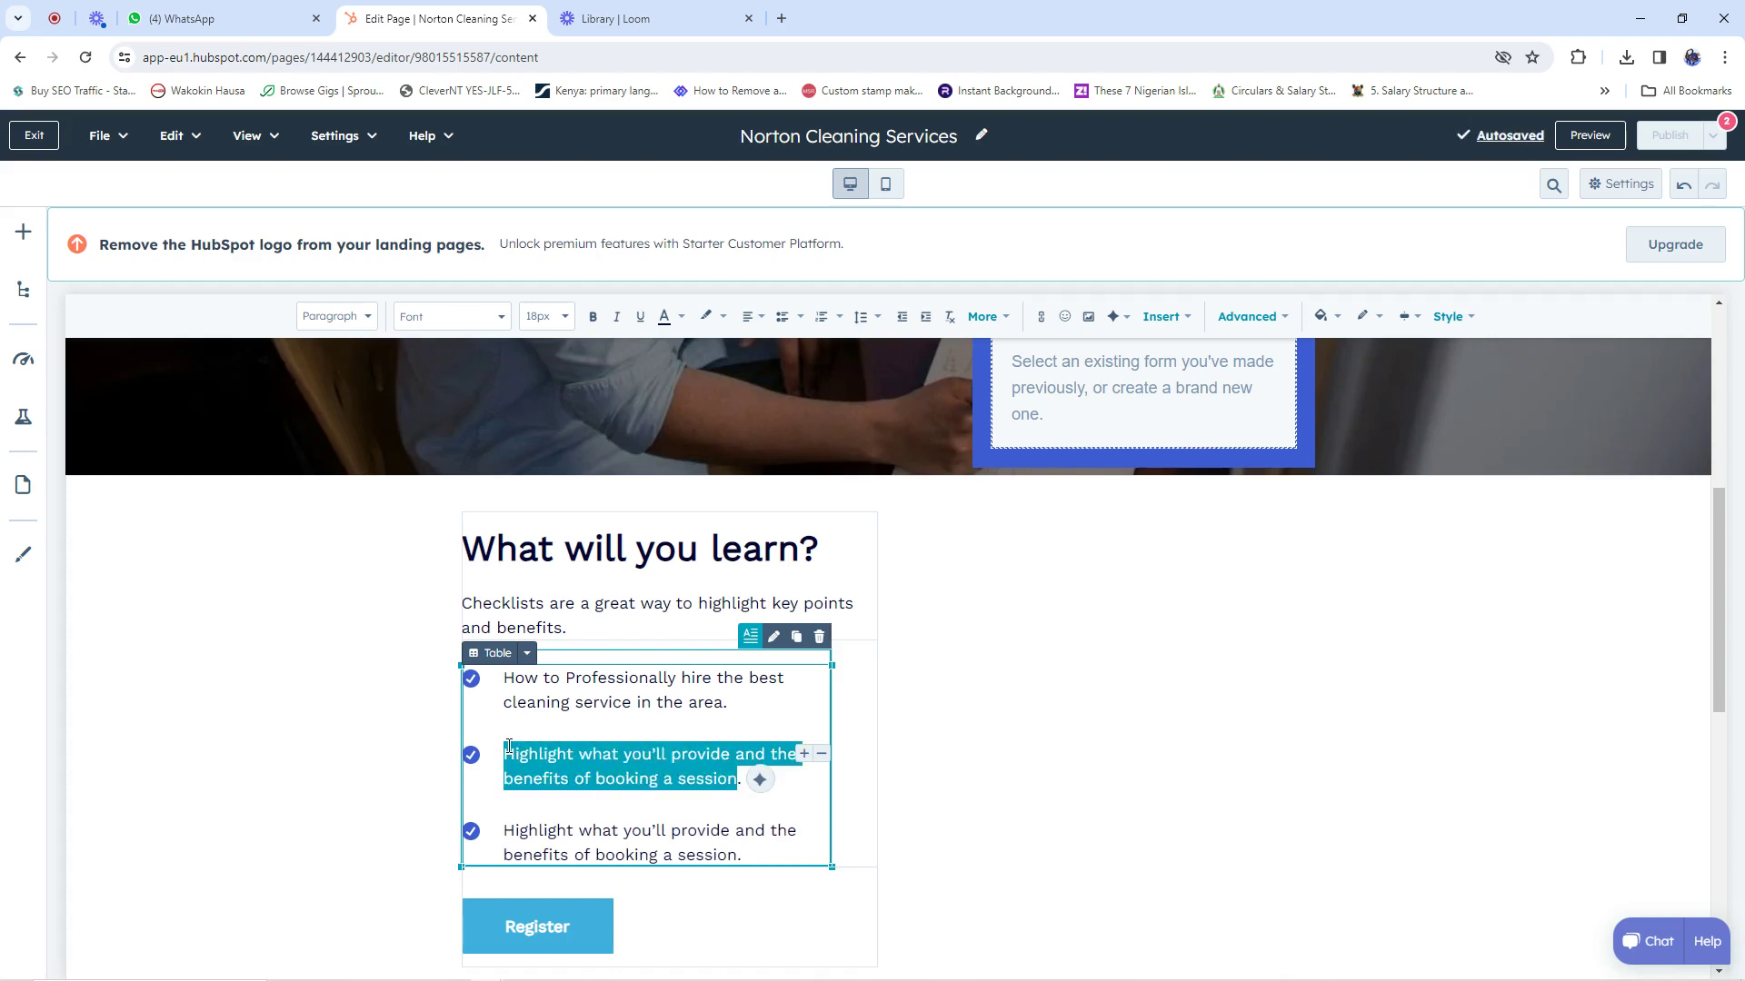
pyautogui.write('Samples of our')
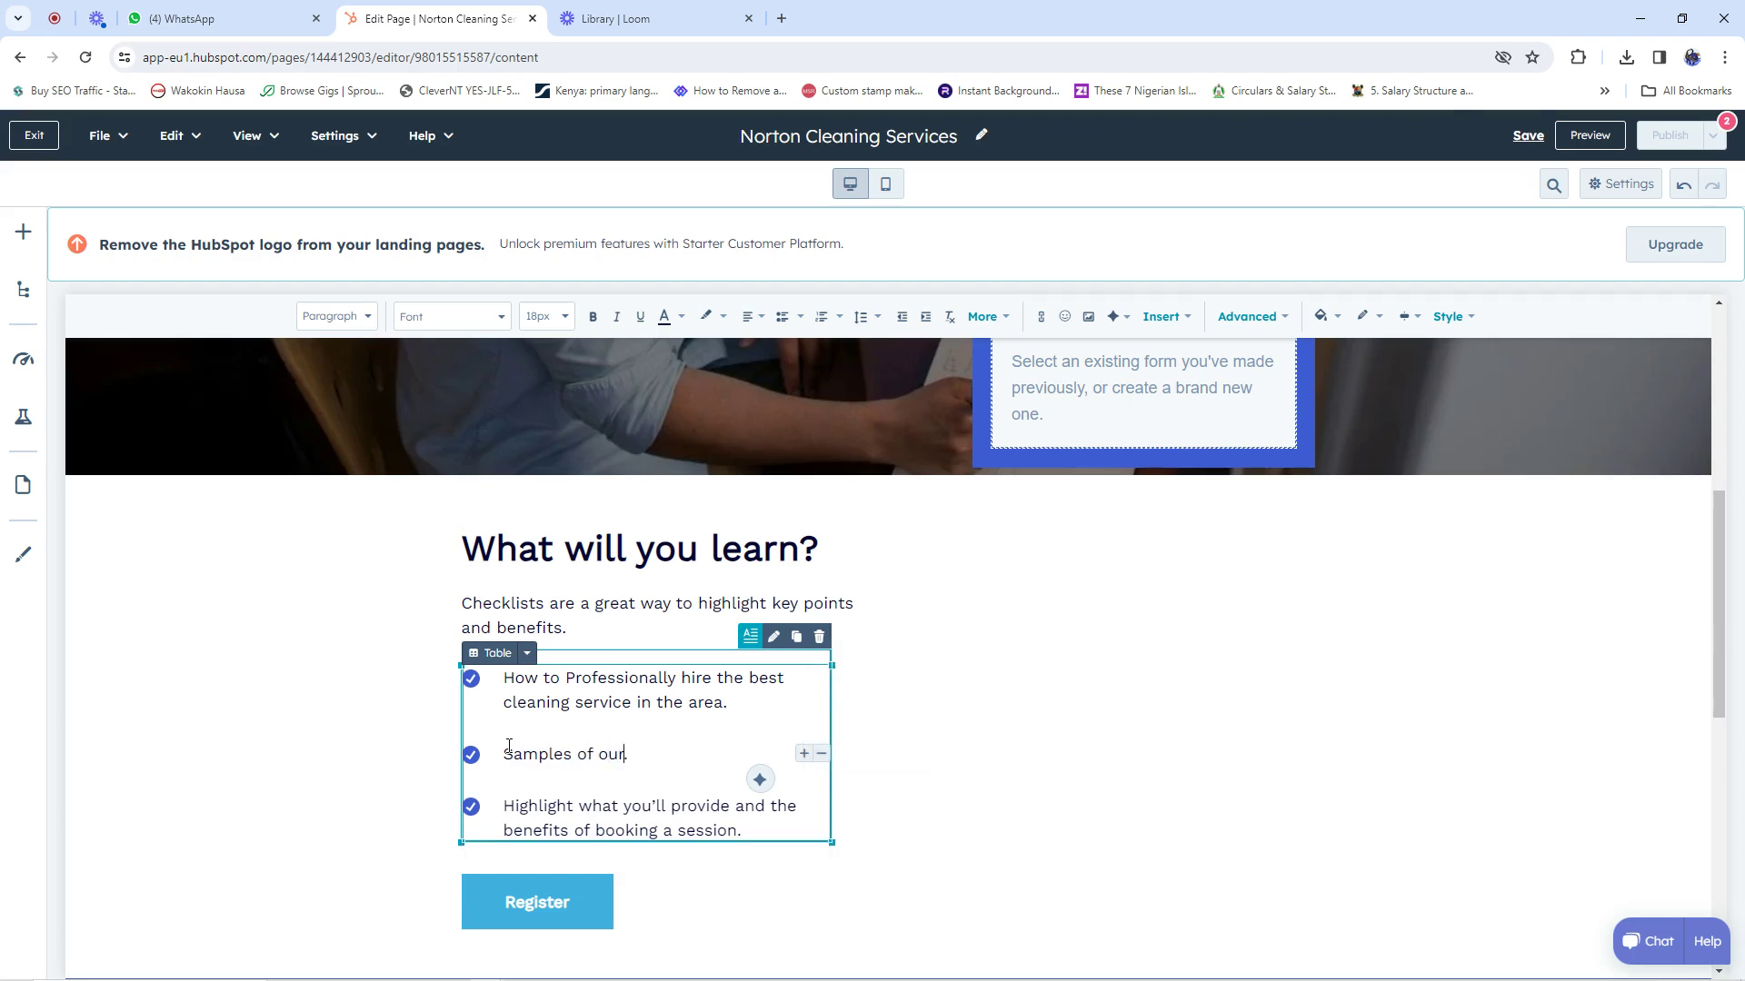
pyautogui.write(' Most eff')
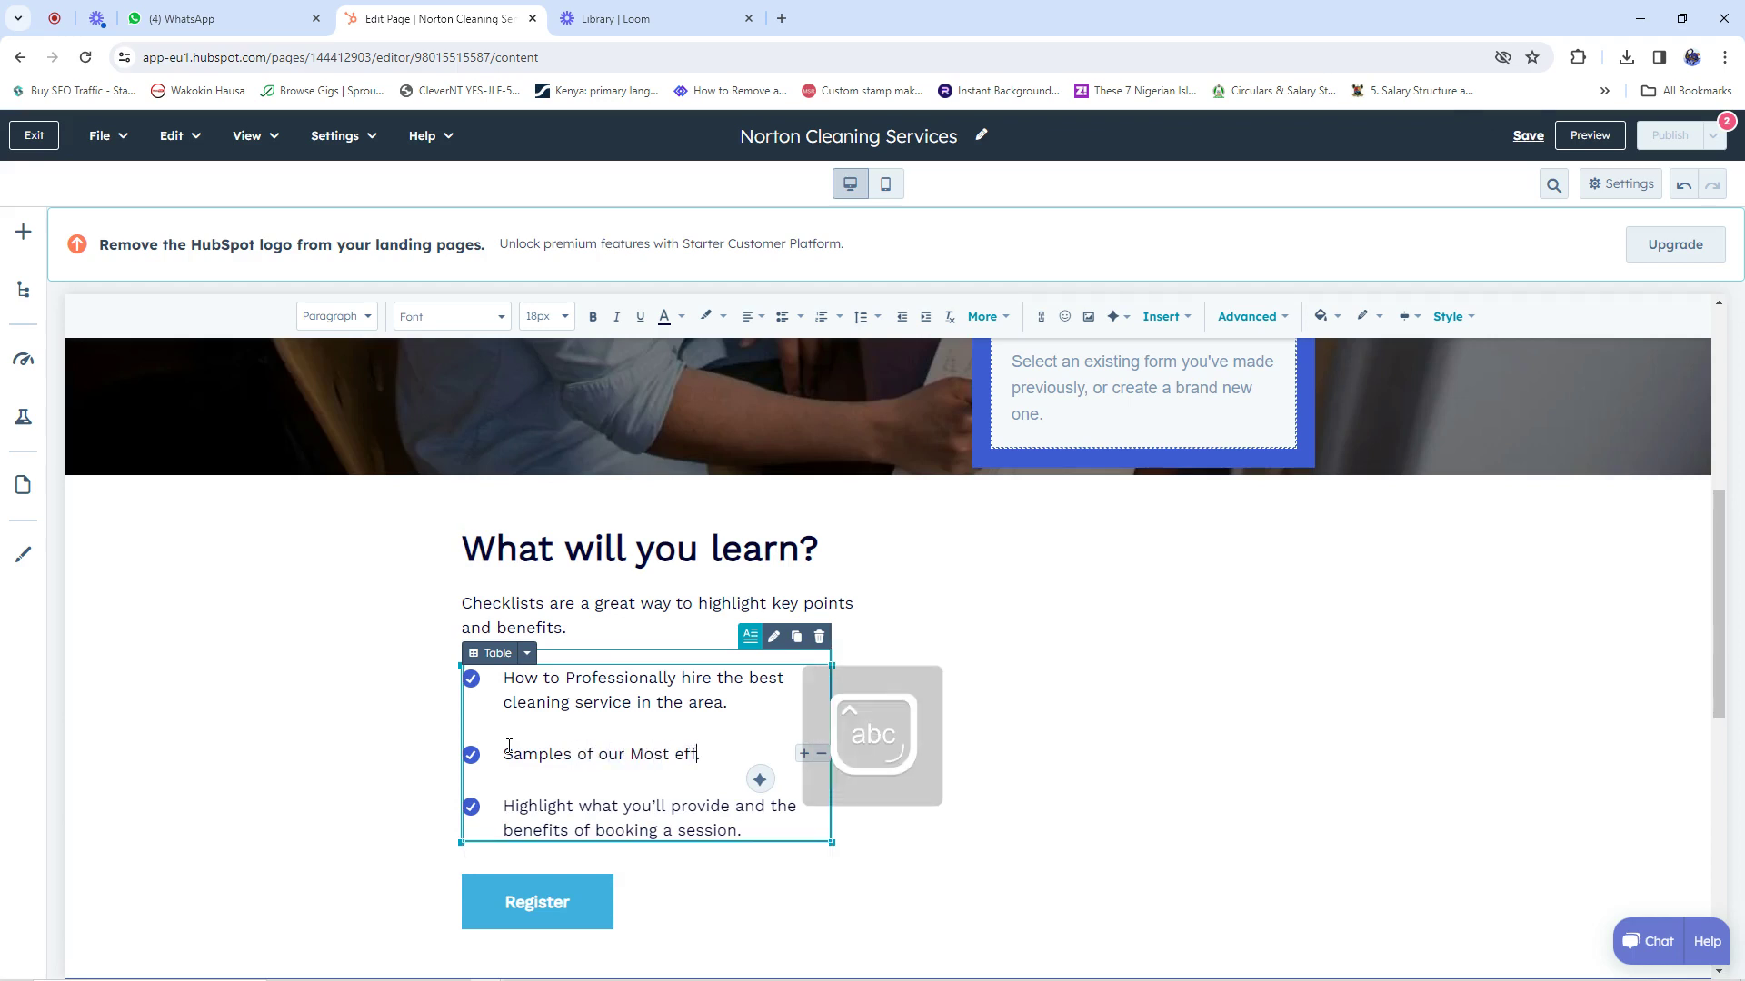
pyautogui.write('ective disinfectant.')
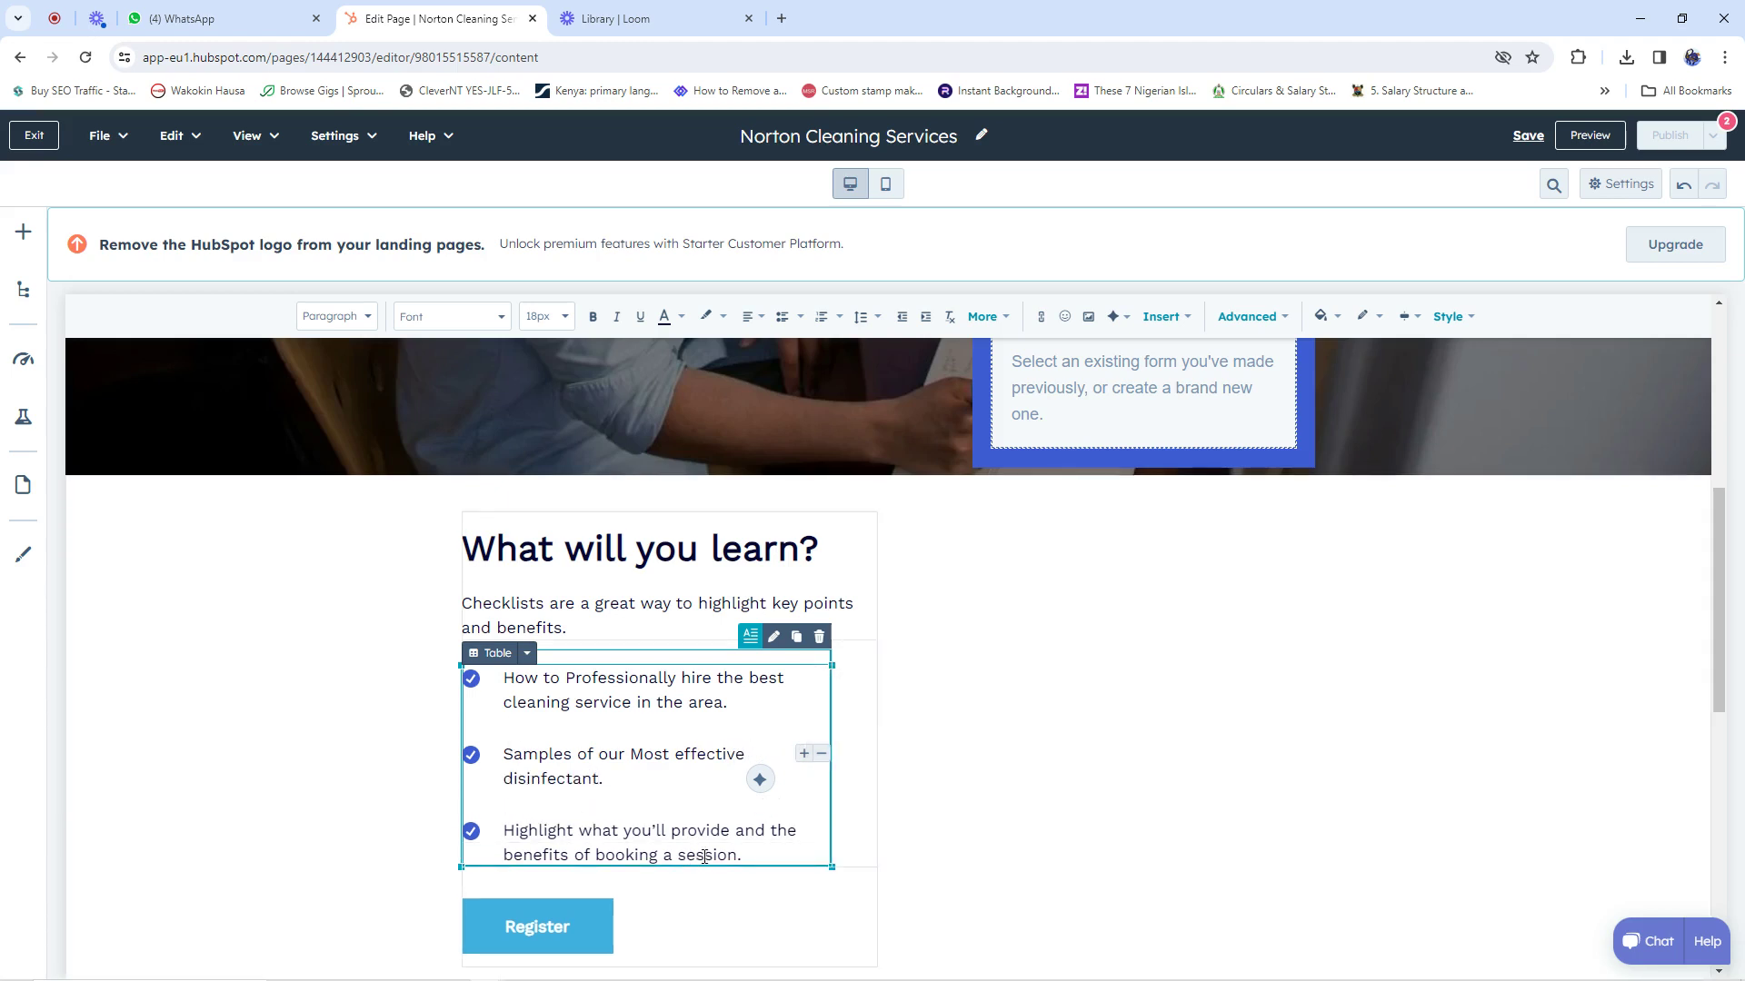
pyautogui.scroll(-2, 679, 830)
pyautogui.scroll(-5, 679, 830)
pyautogui.scroll(6, 752, 675)
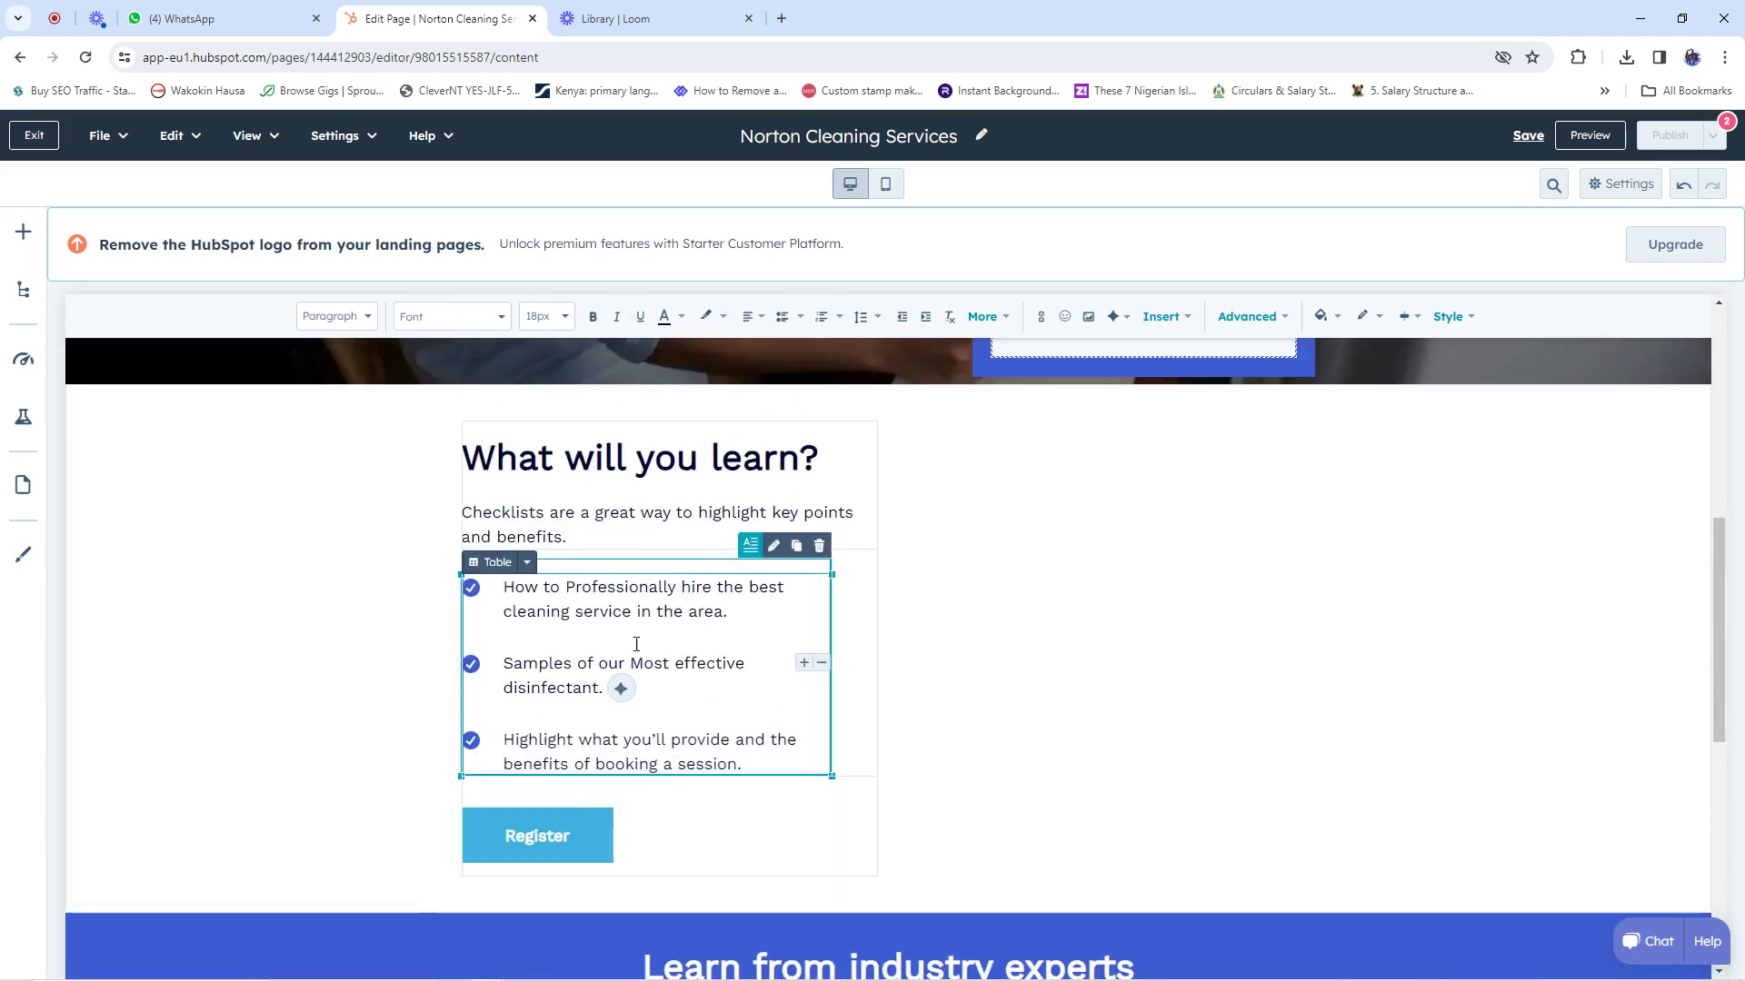
pyautogui.click(545, 846)
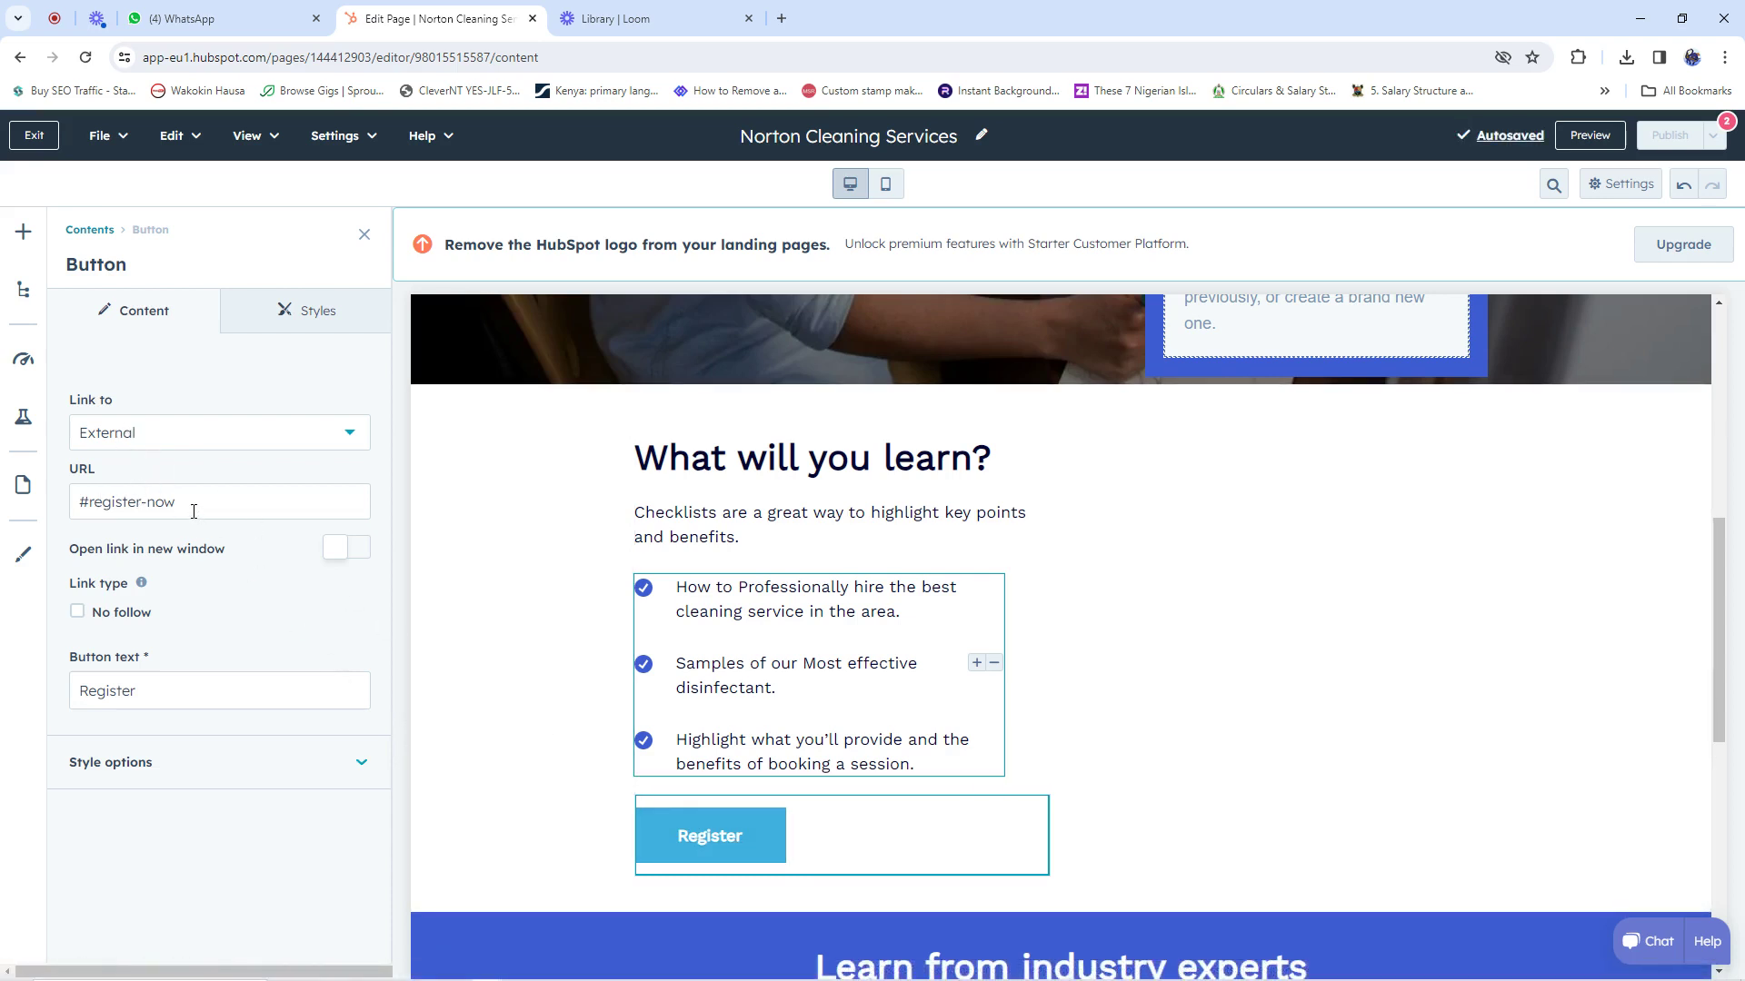
pyautogui.moveTo(177, 505); pyautogui.dragTo(79, 509)
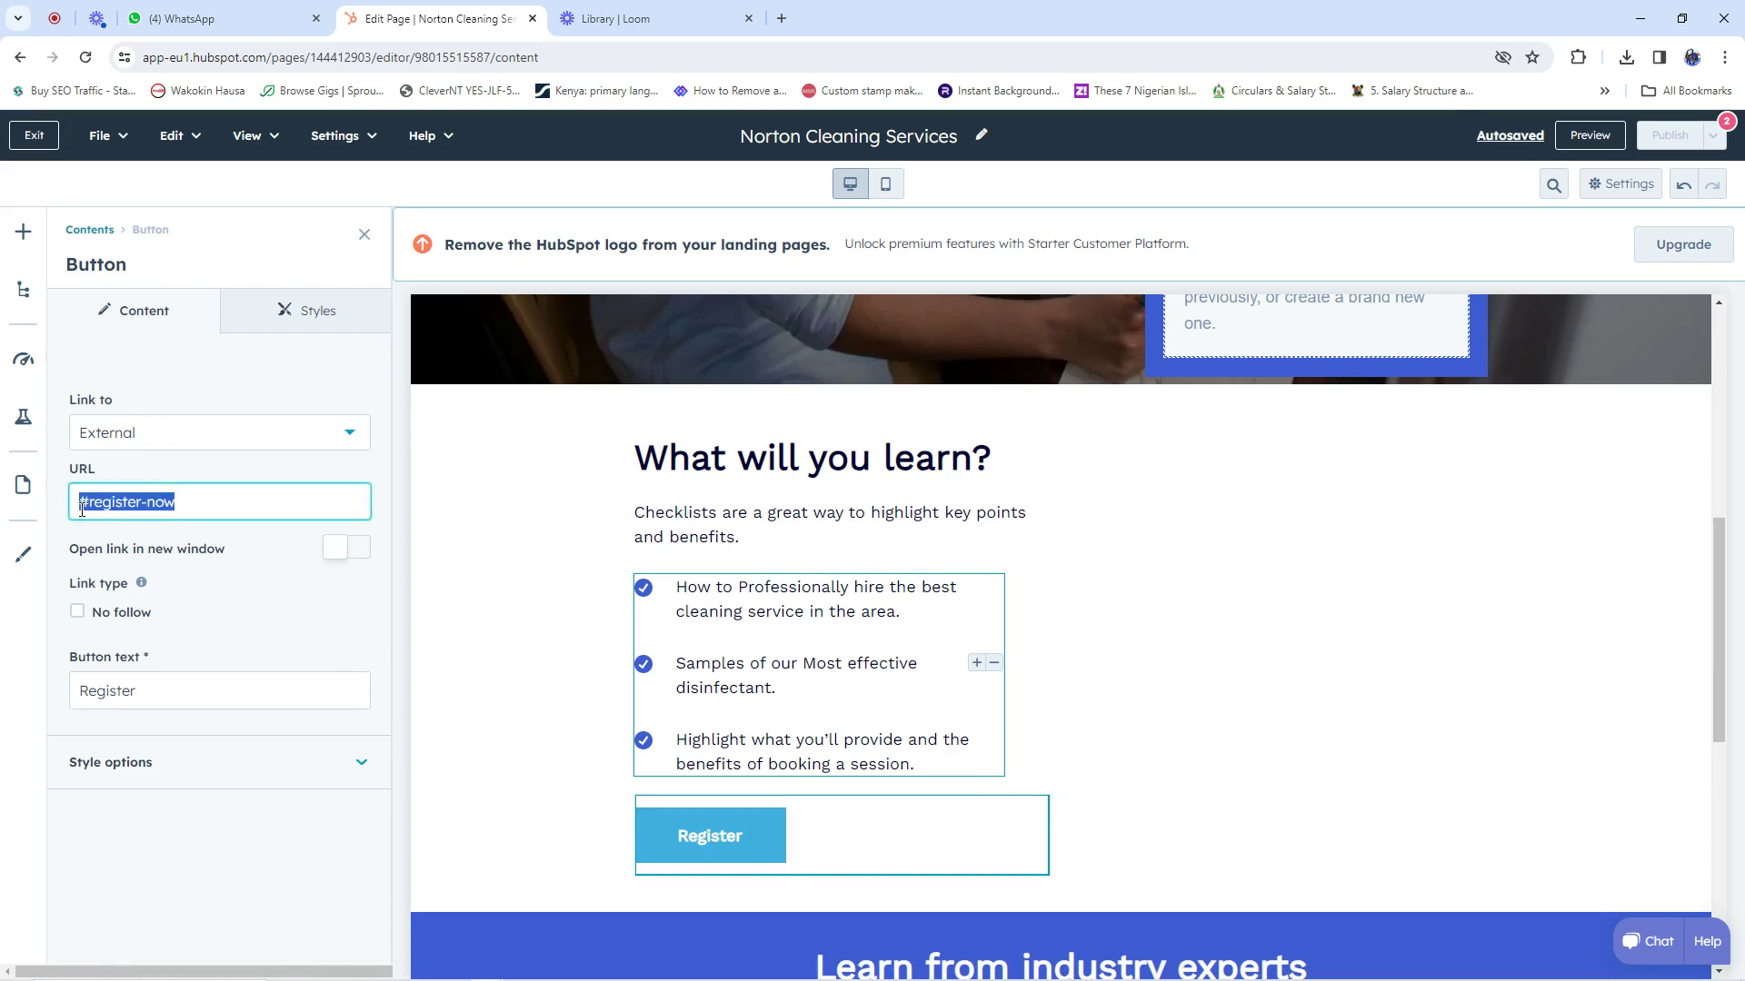
pyautogui.write('htt')
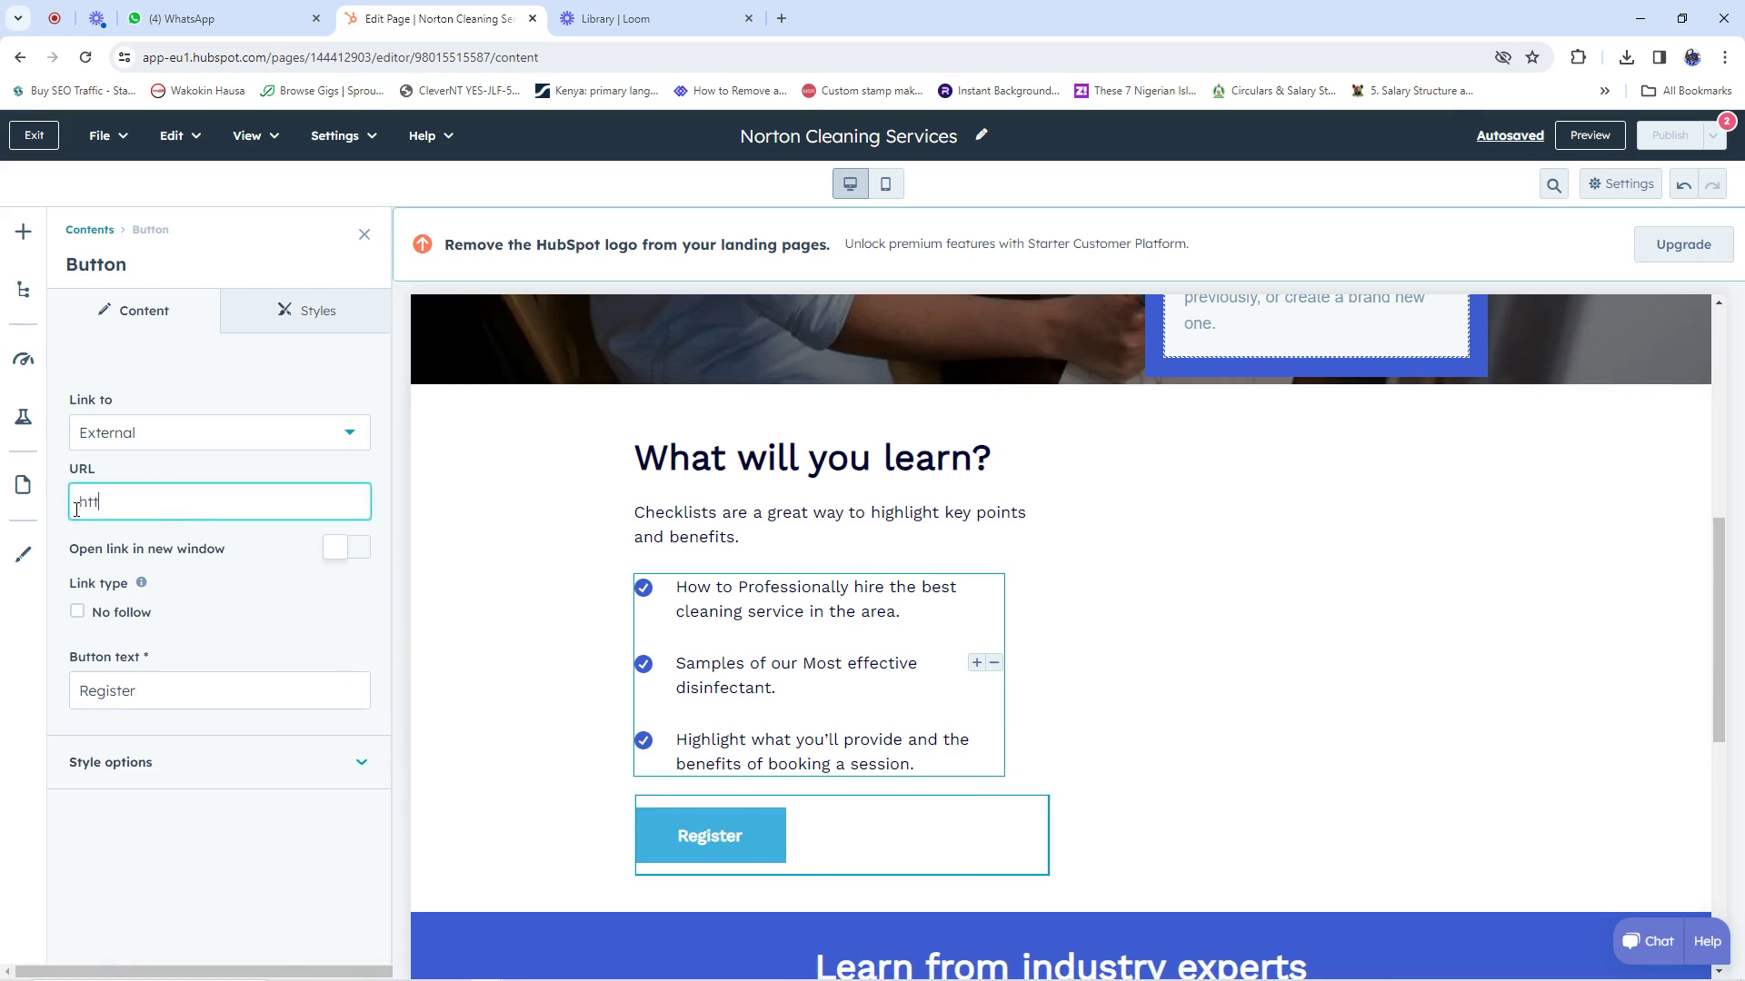
pyautogui.write('ps://')
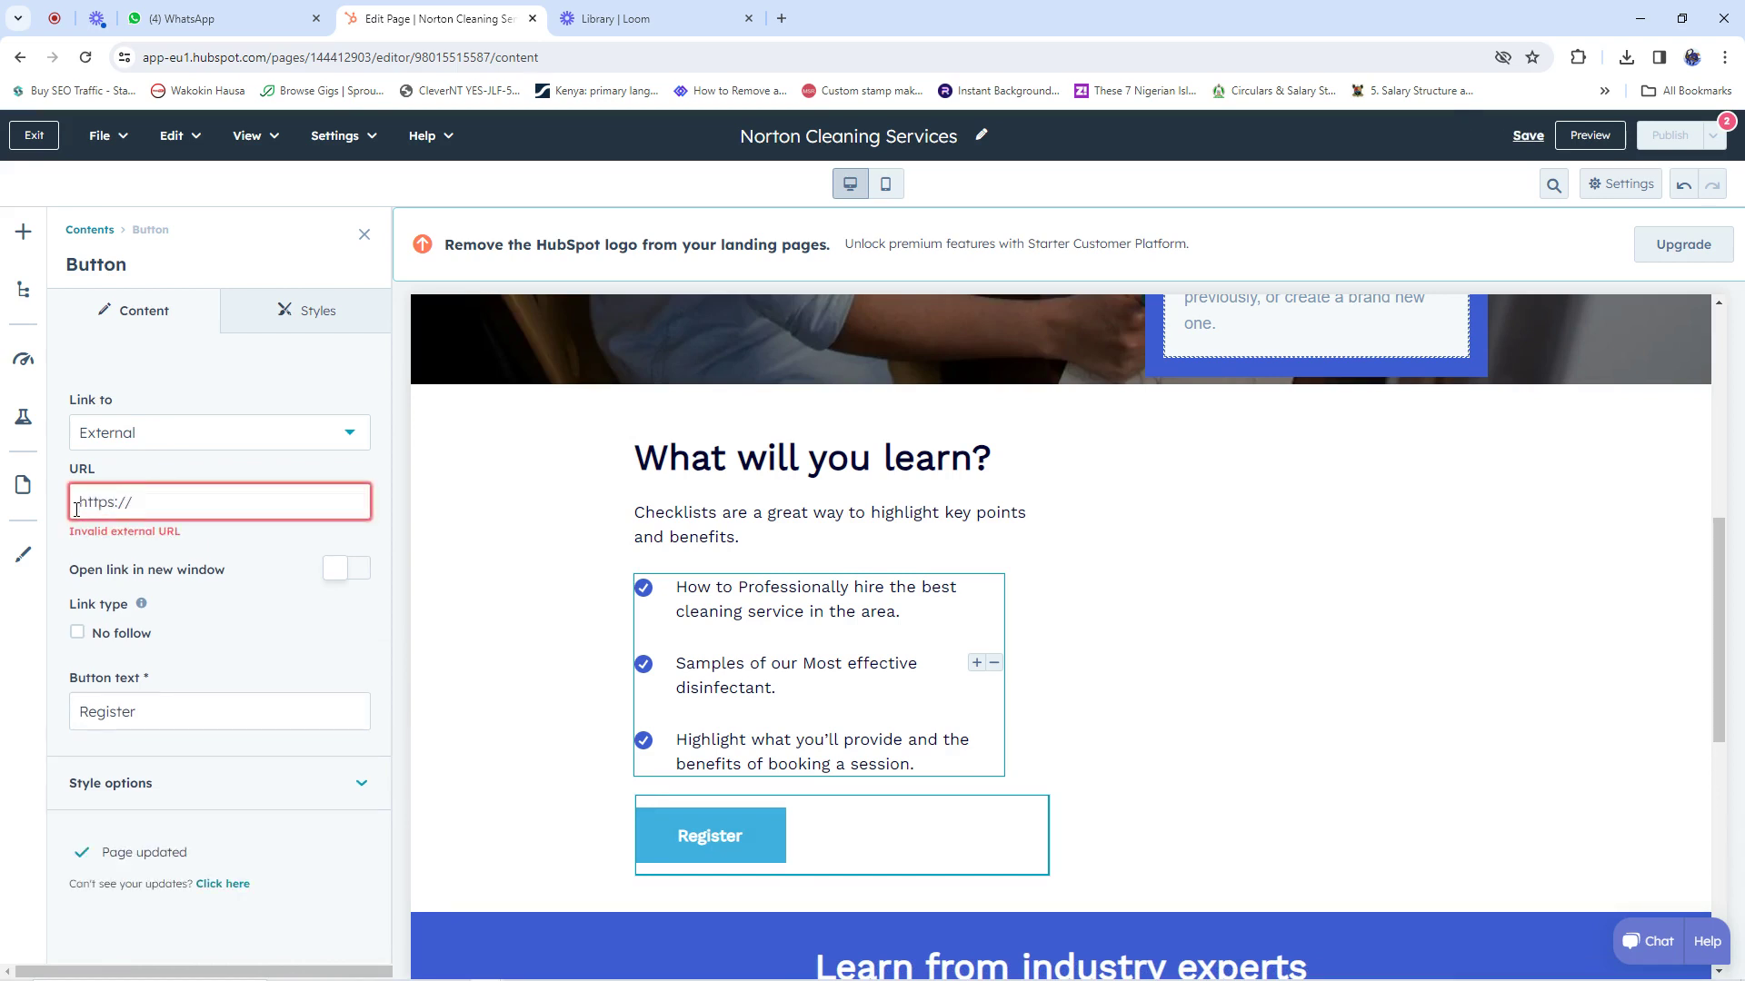
pyautogui.write('google.com')
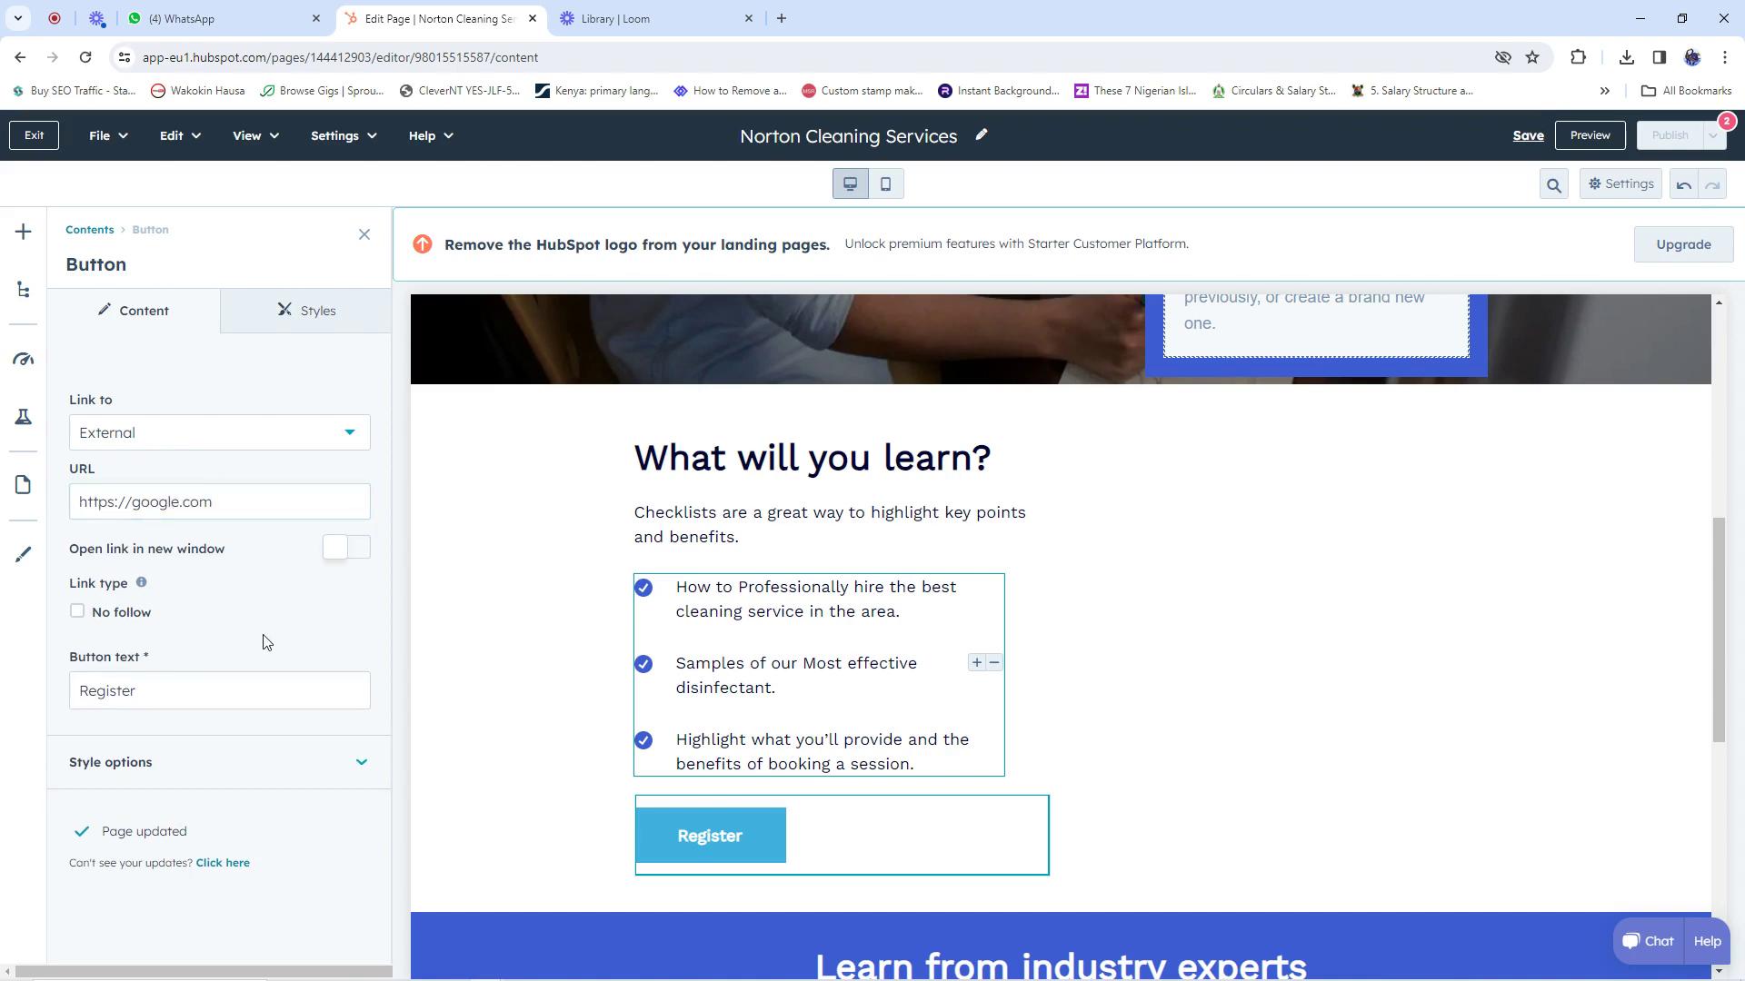
pyautogui.click(154, 696)
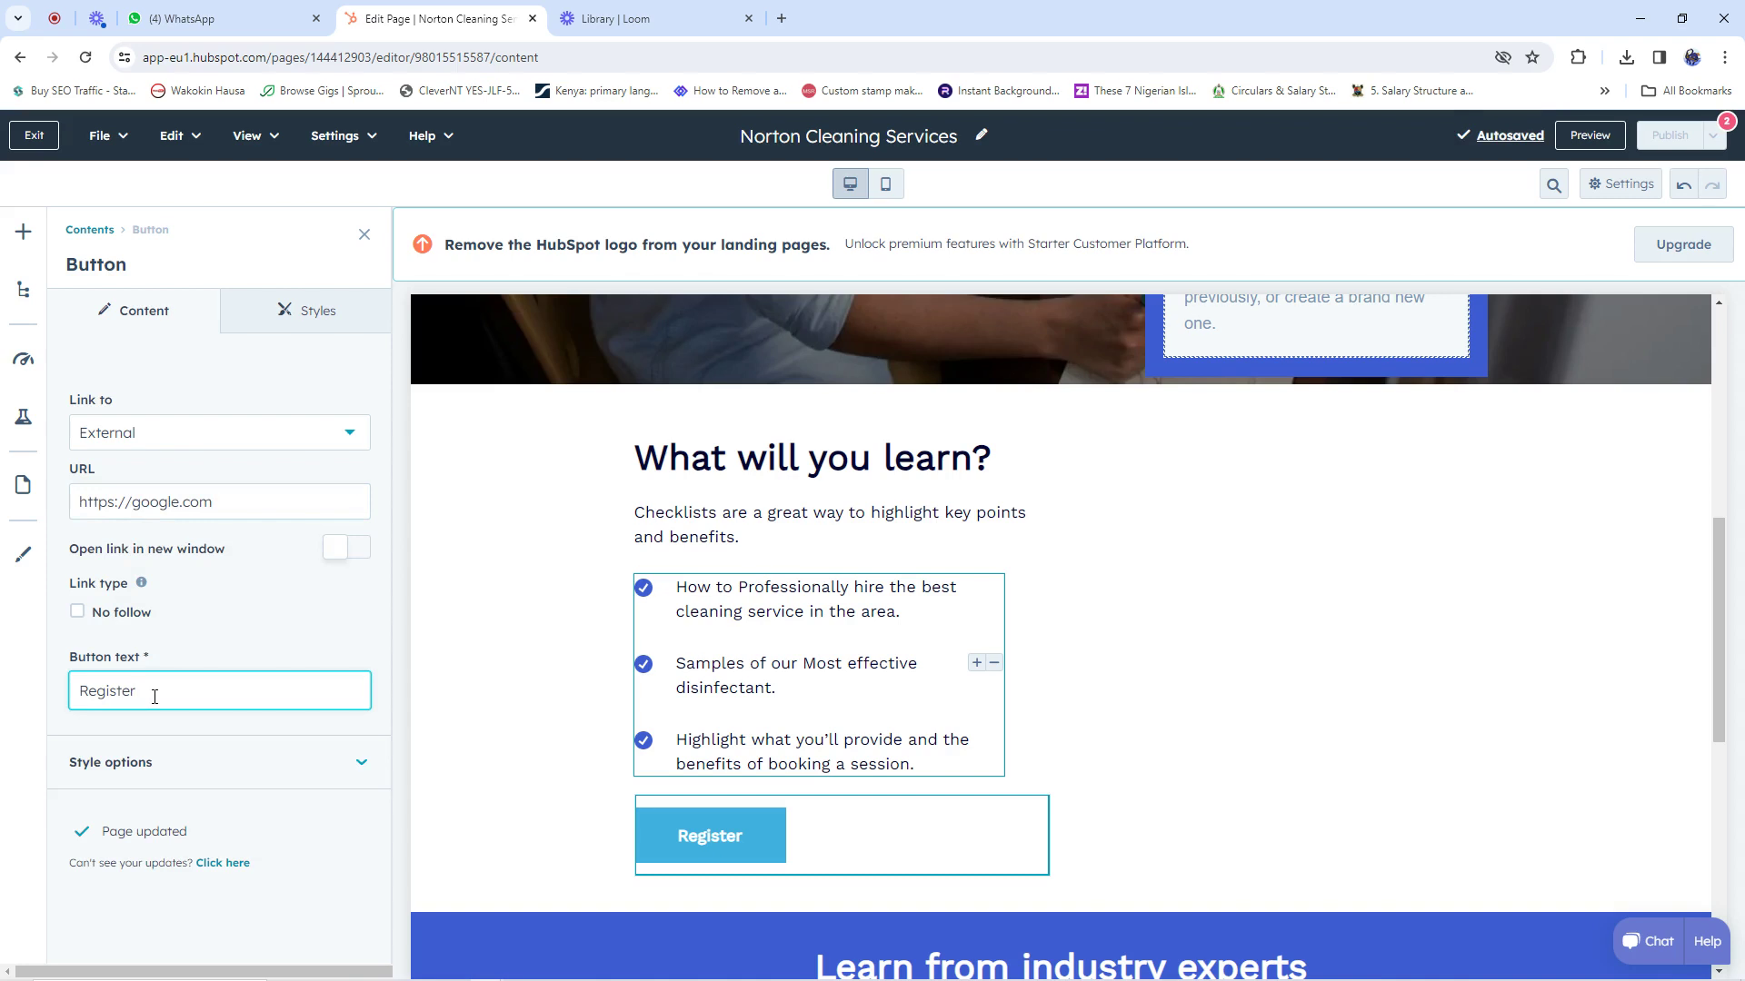
pyautogui.write('Now')
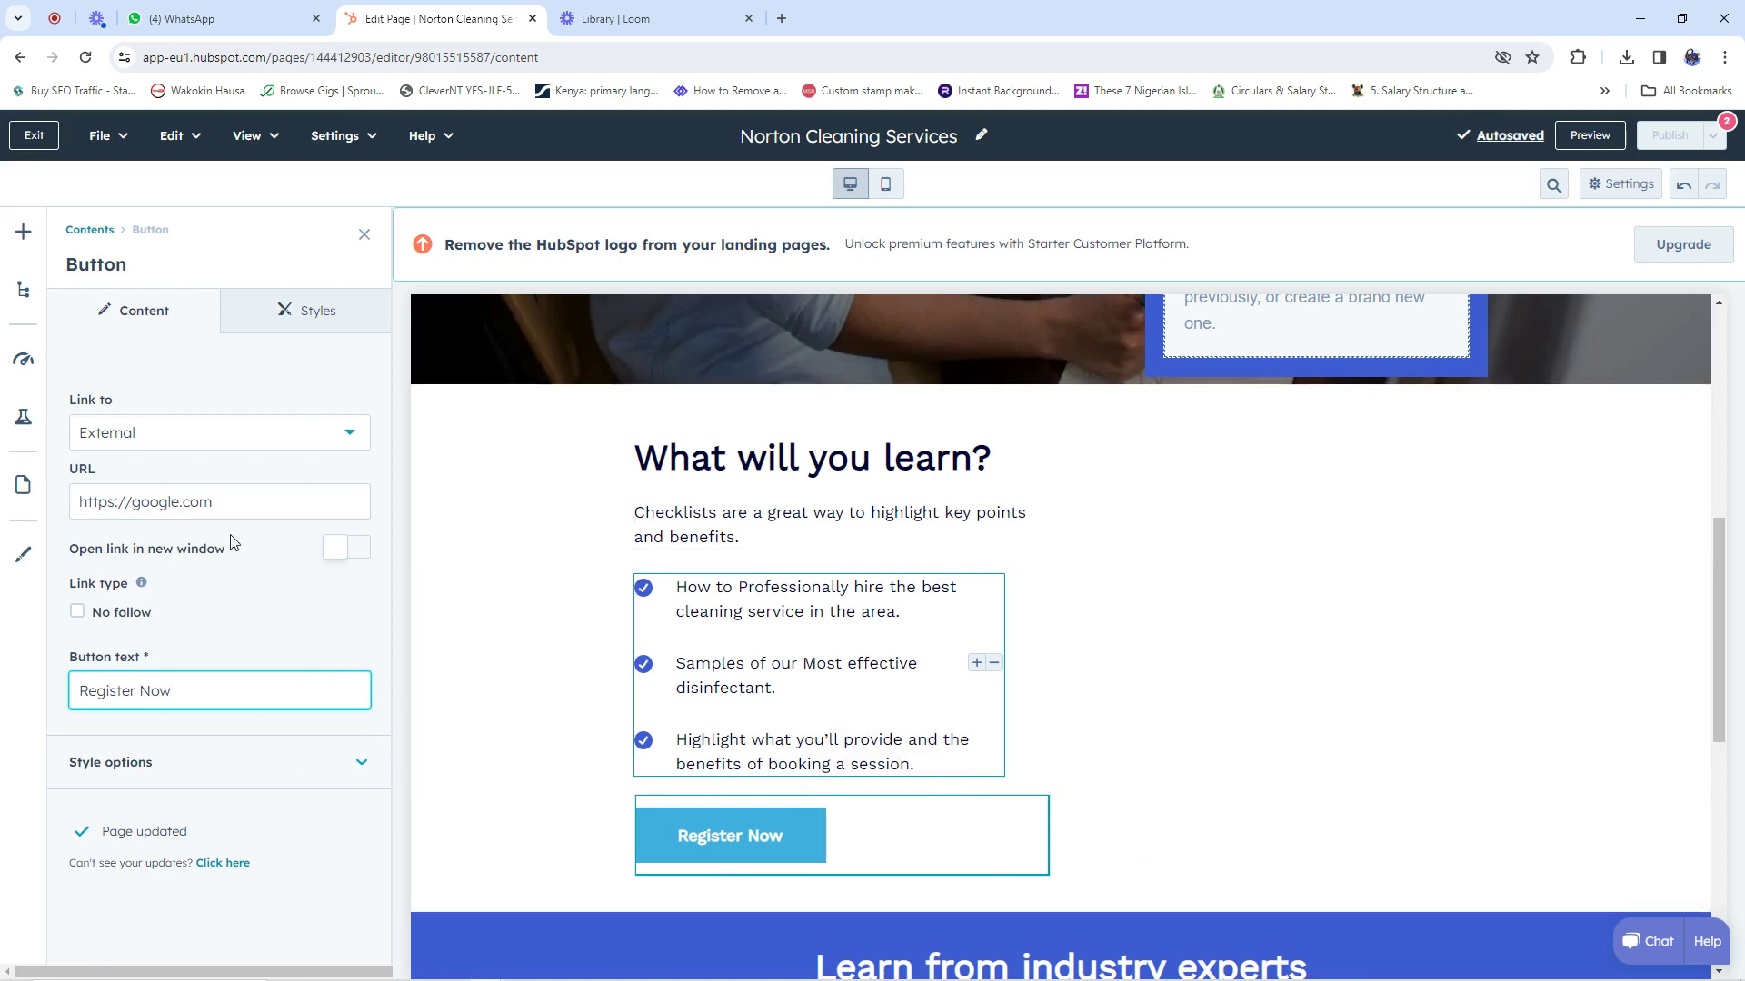
pyautogui.scroll(-4, 1054, 627)
pyautogui.scroll(-1, 1054, 627)
# Change the first panelist's first name from Angelica to Richard
pyautogui.scroll(5, 1145, 564)
pyautogui.click(1110, 680)
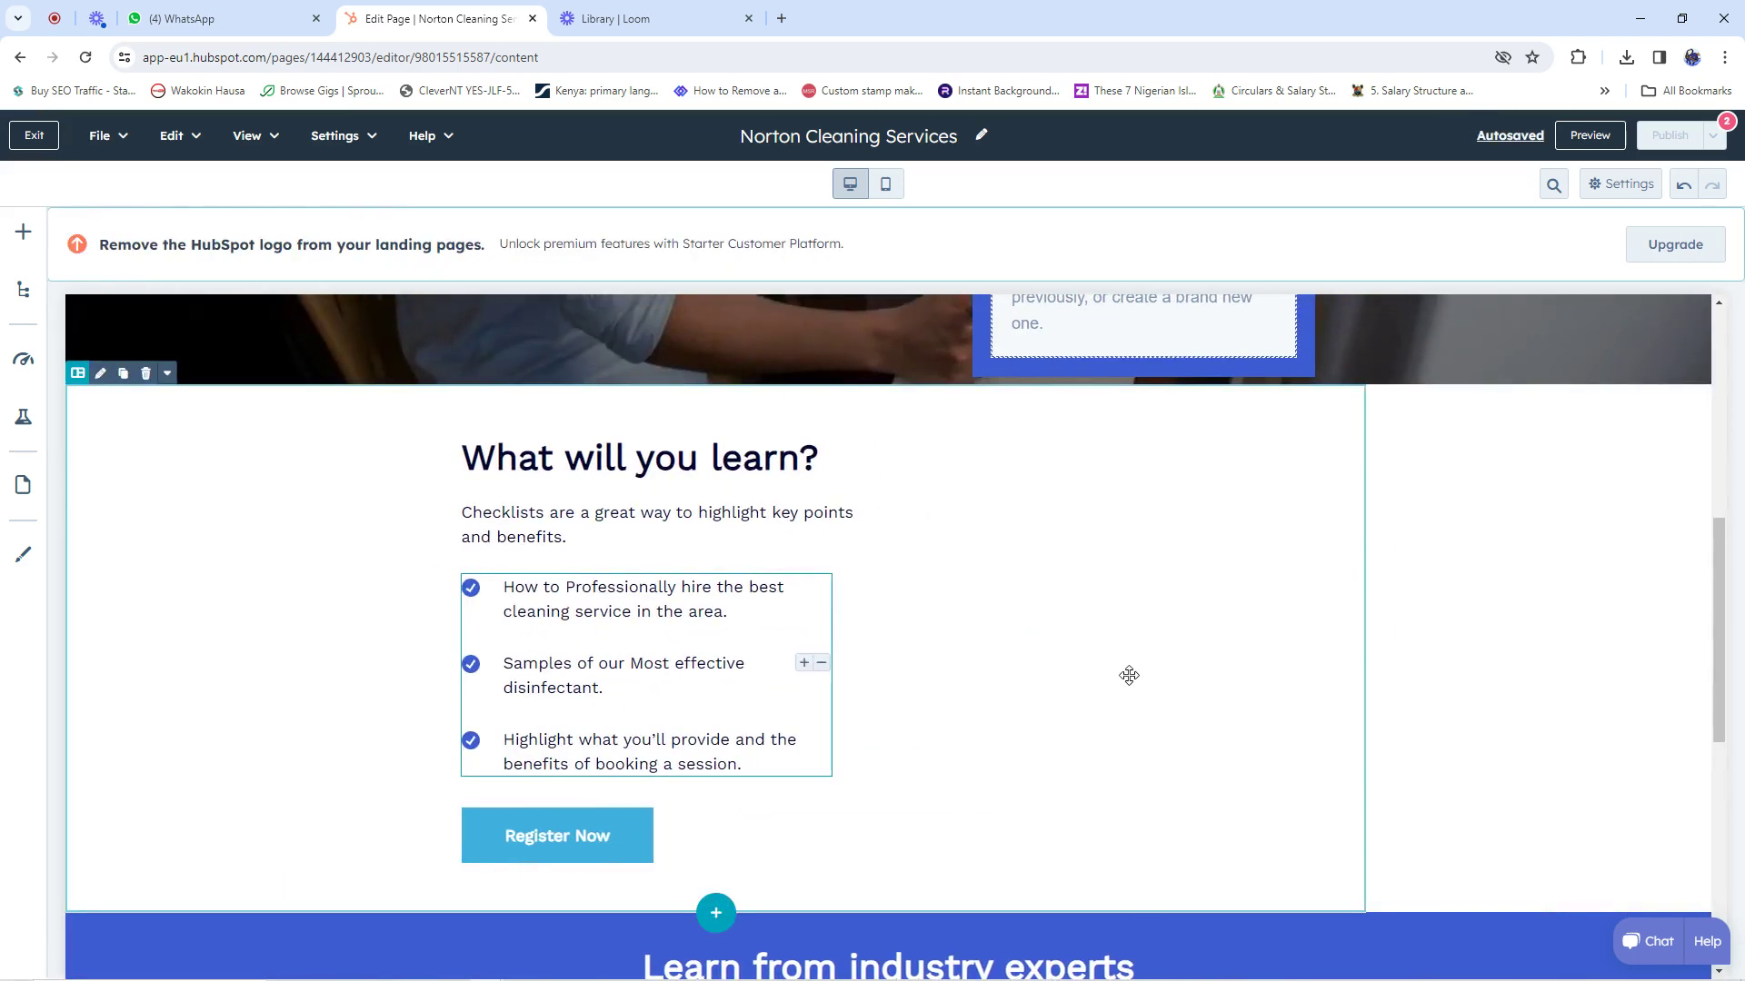
pyautogui.scroll(-6, 1111, 680)
pyautogui.scroll(-1, 776, 577)
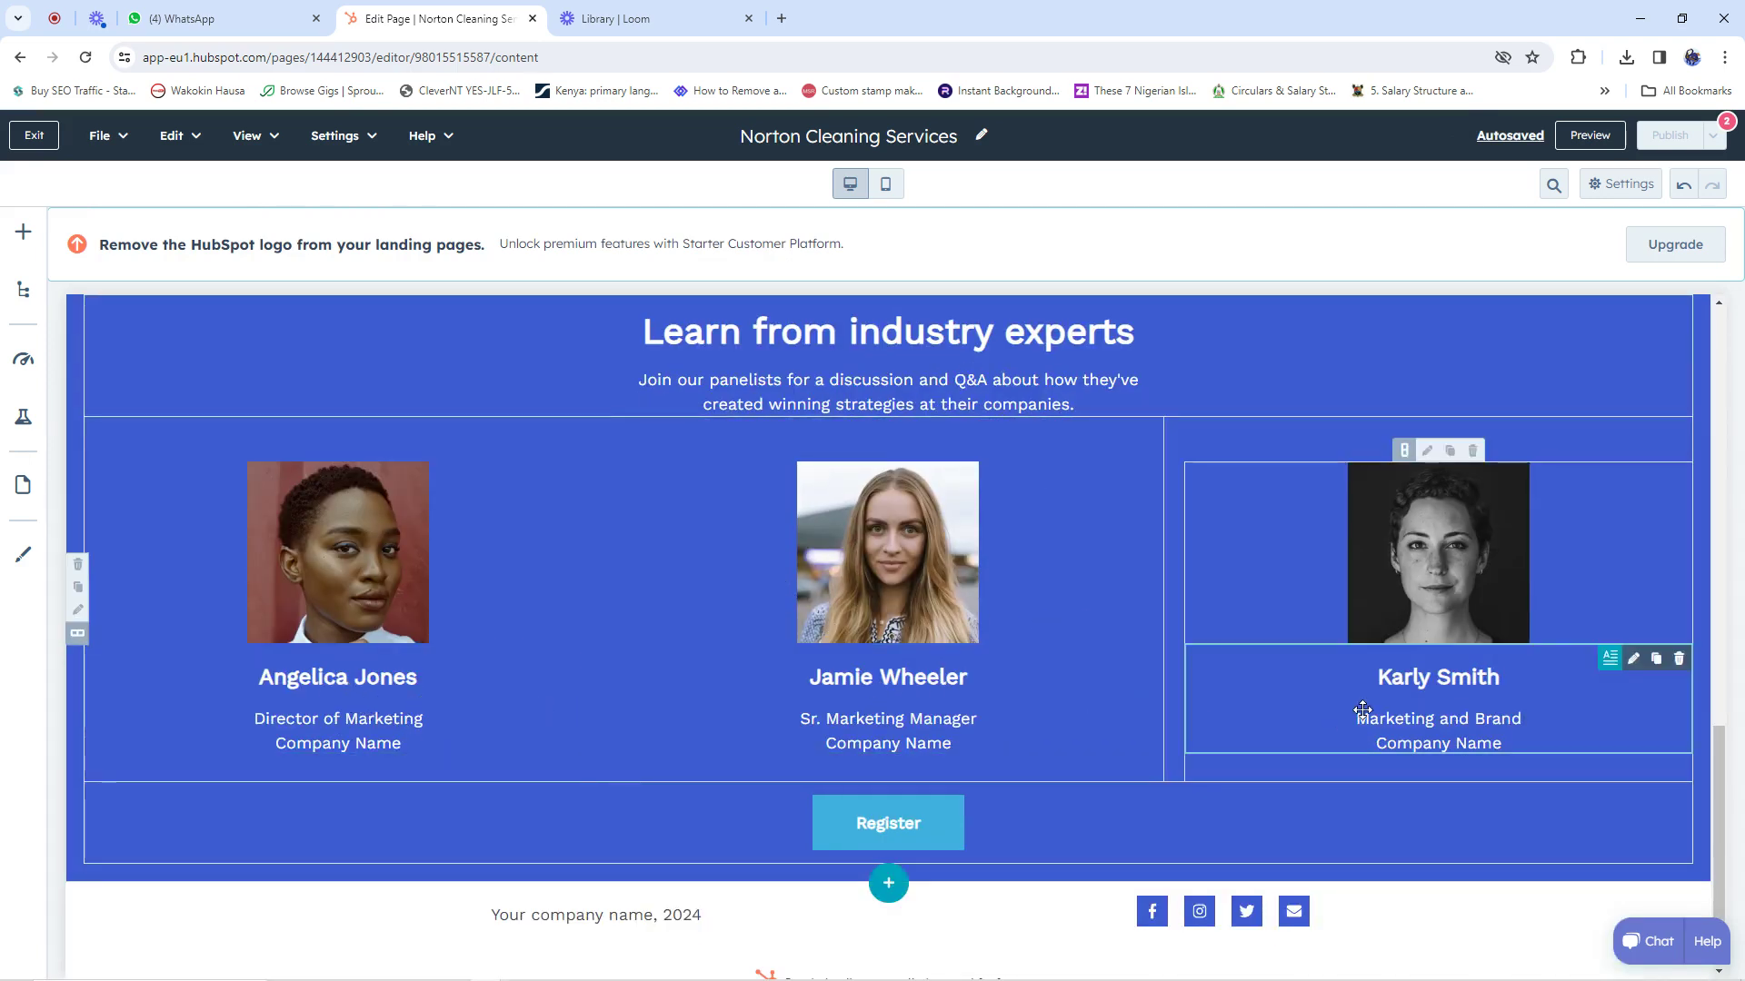
pyautogui.scroll(-1, 999, 695)
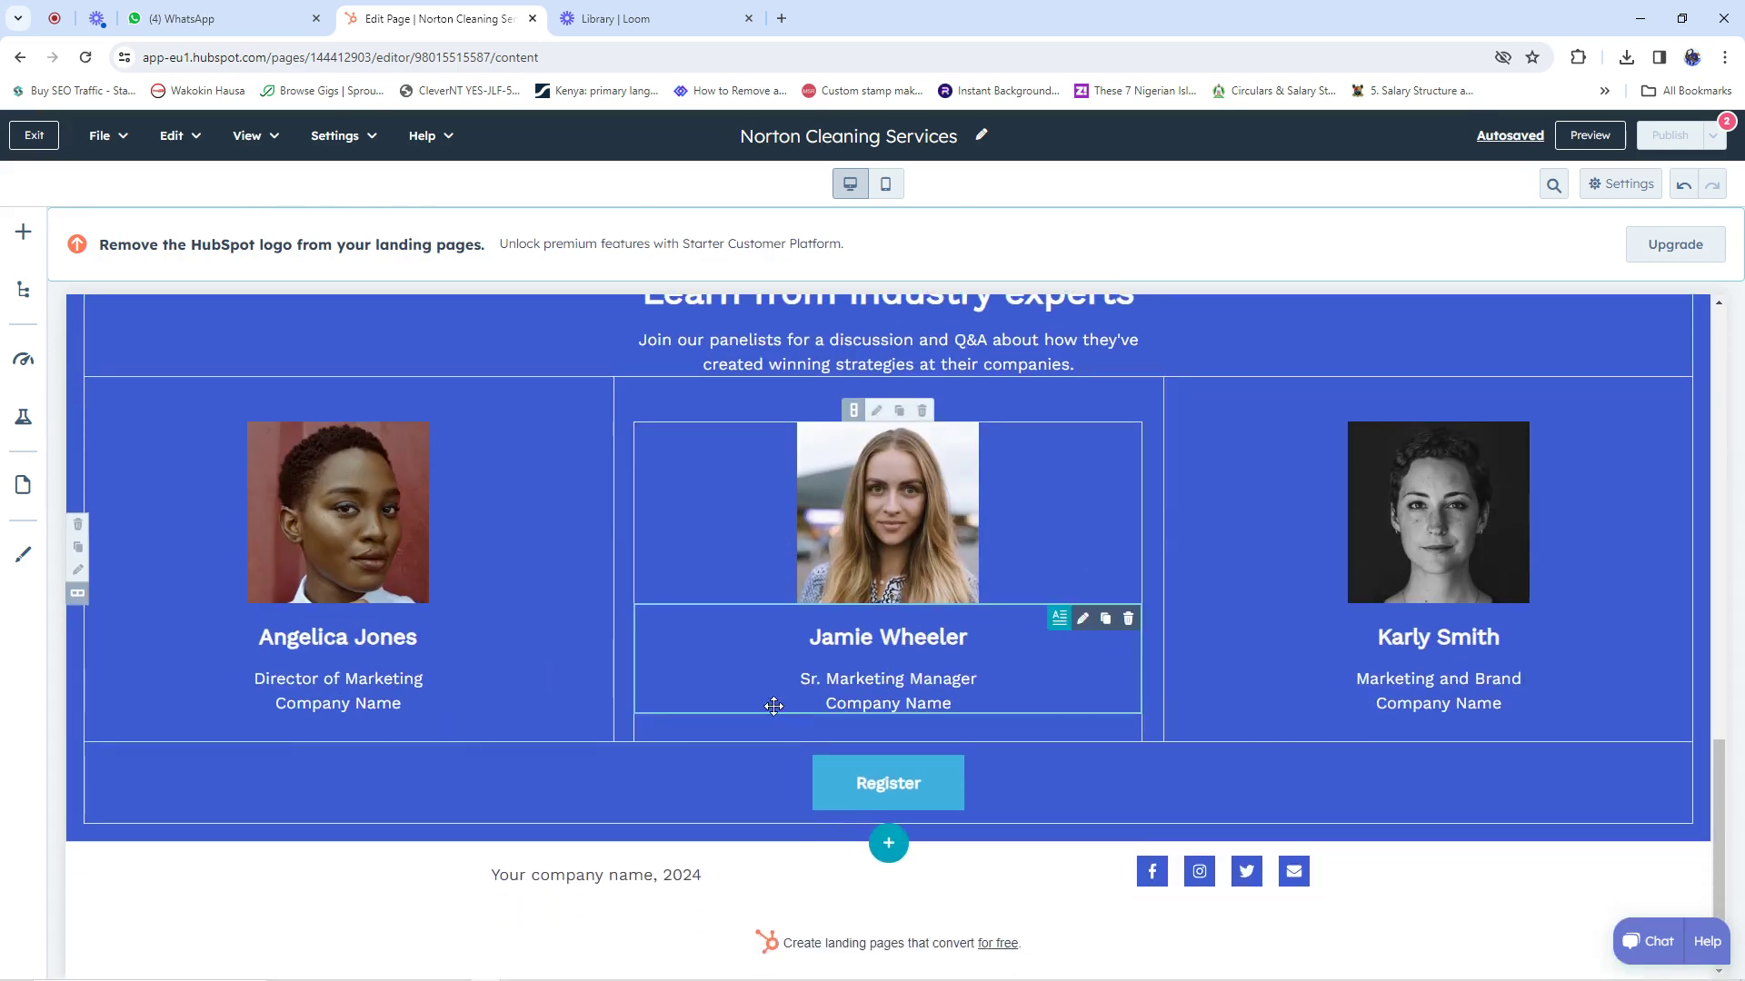
pyautogui.doubleClick(292, 637)
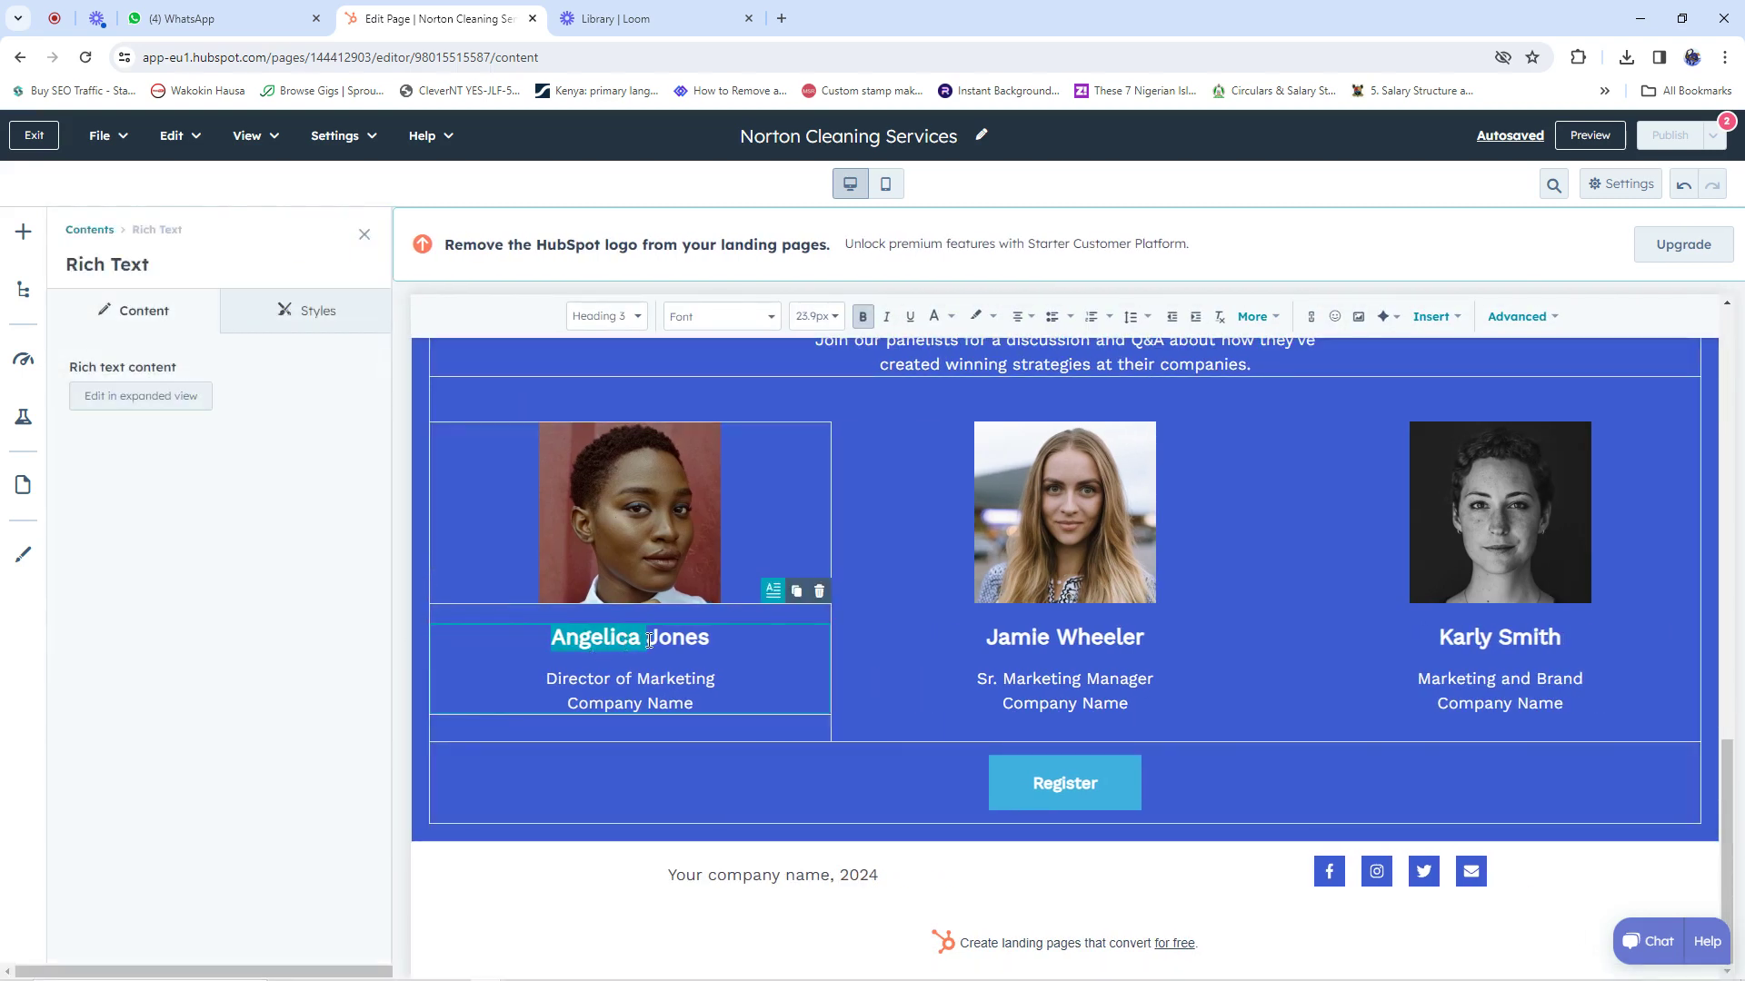
pyautogui.write('Richard')
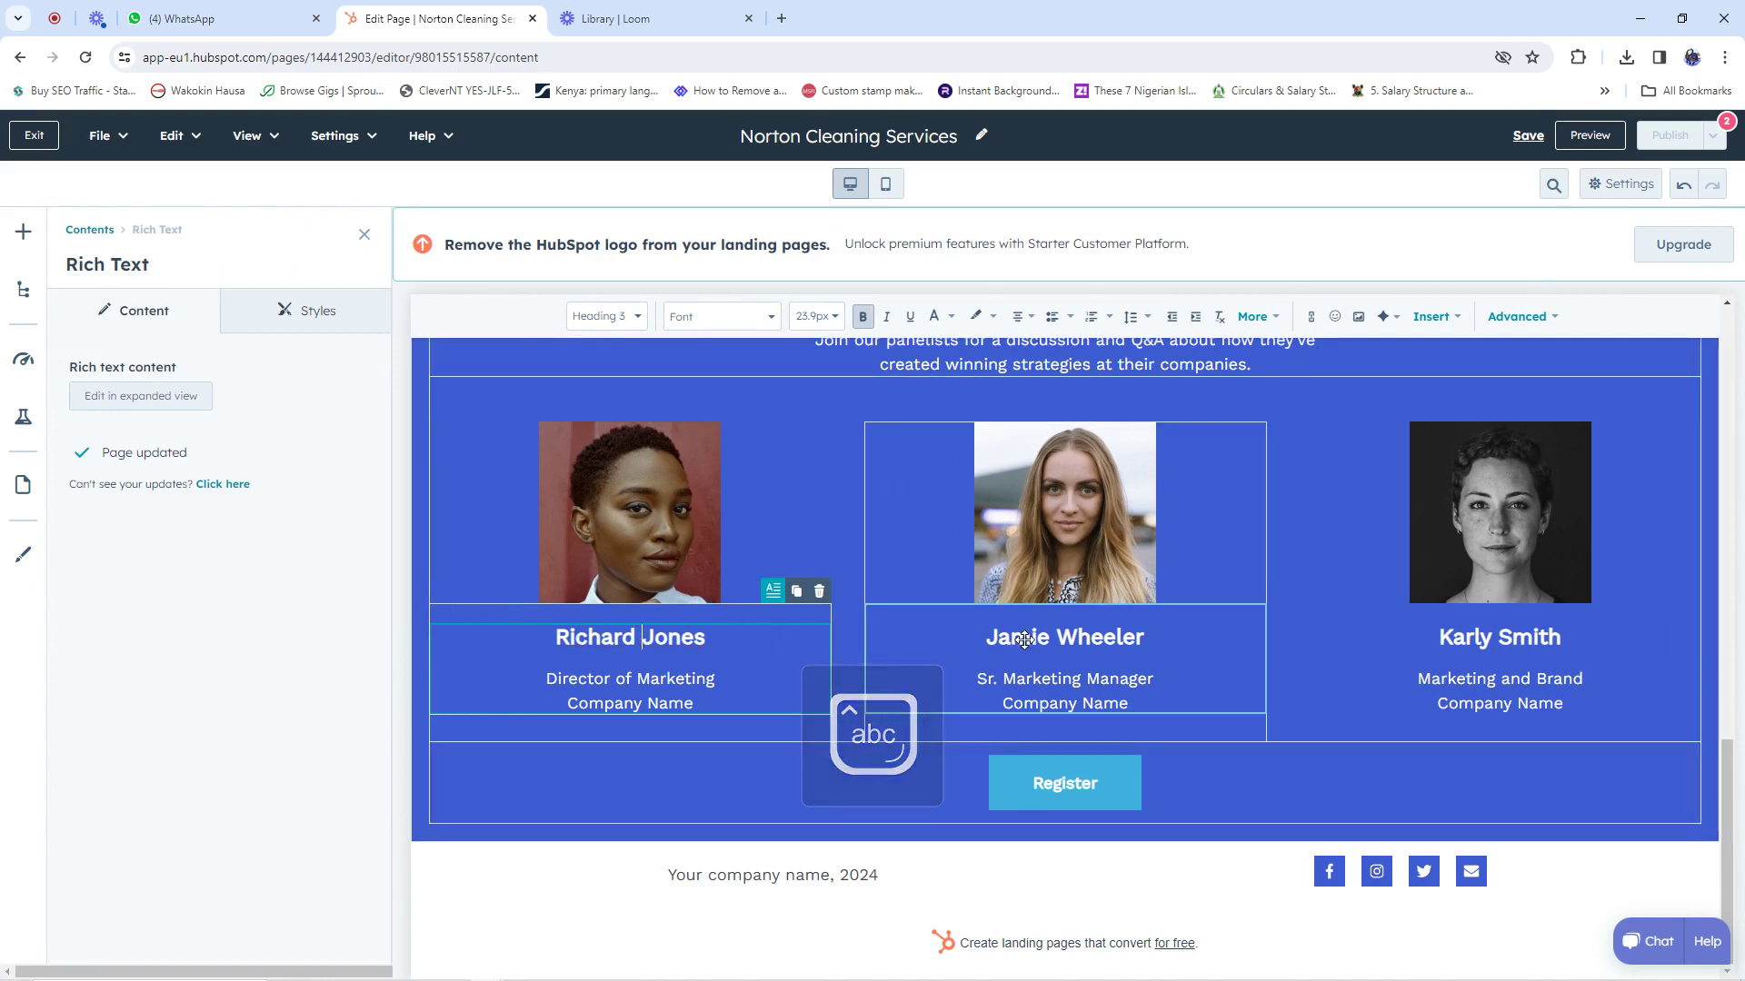
pyautogui.click(1024, 640)
pyautogui.moveTo(1050, 637); pyautogui.dragTo(992, 636)
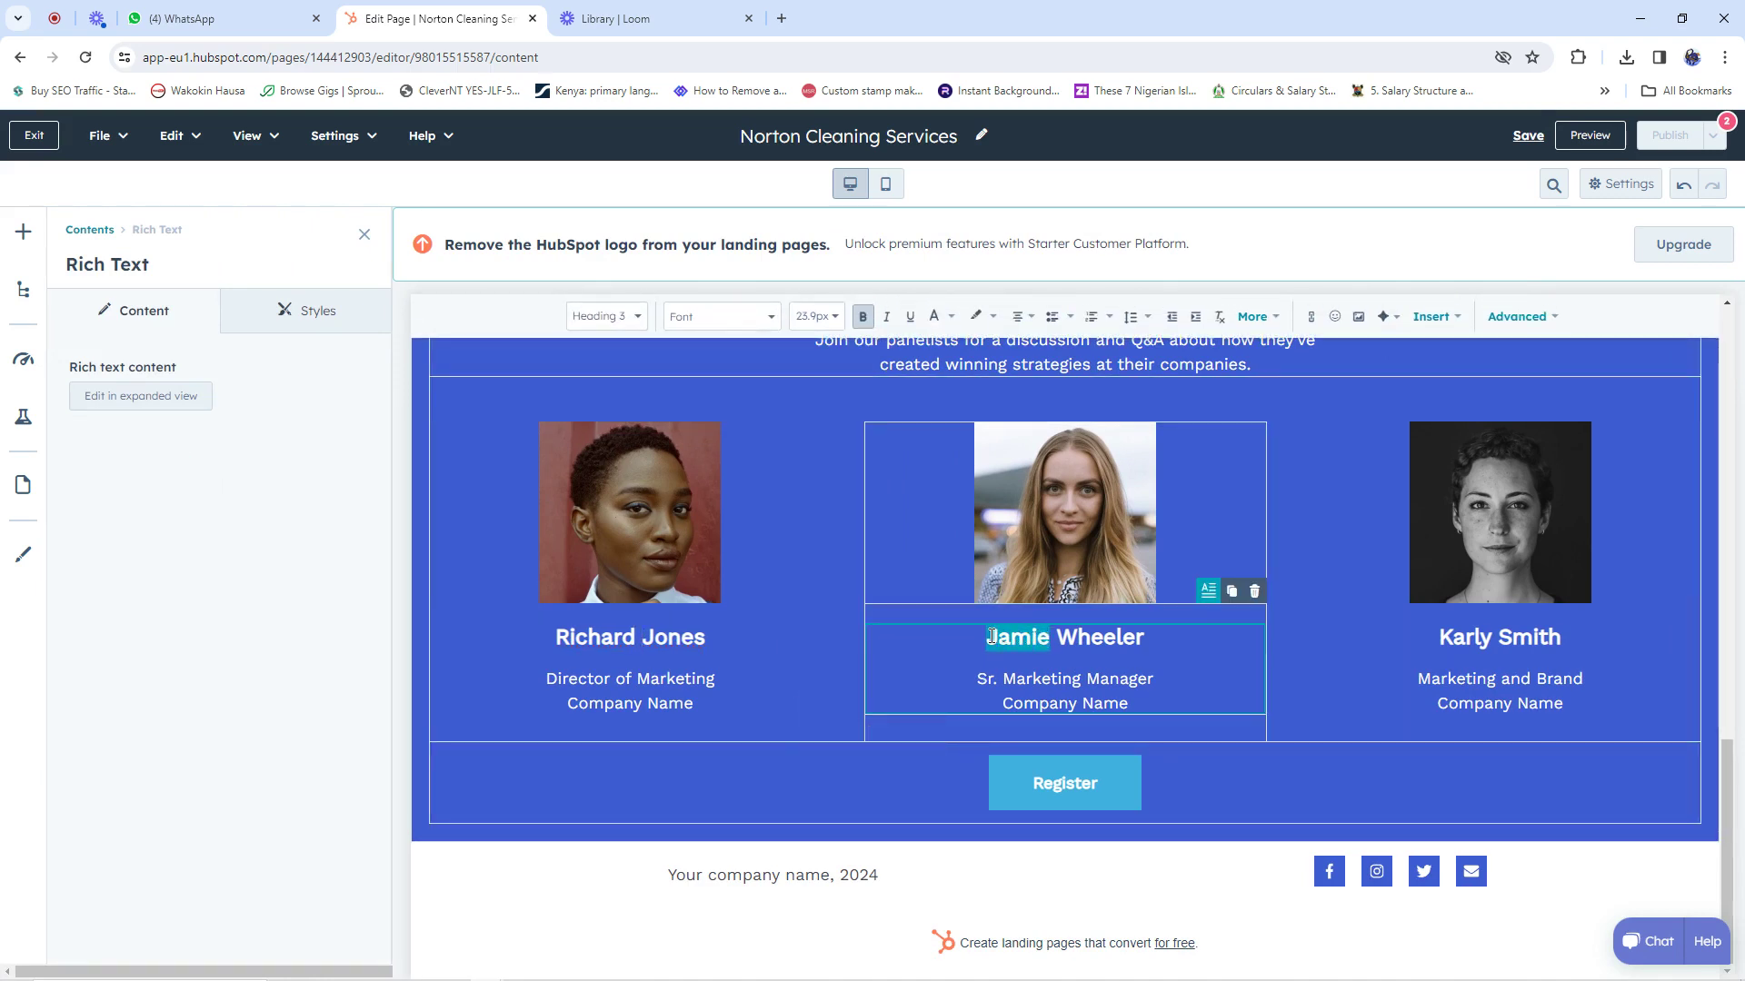
pyautogui.write('M')
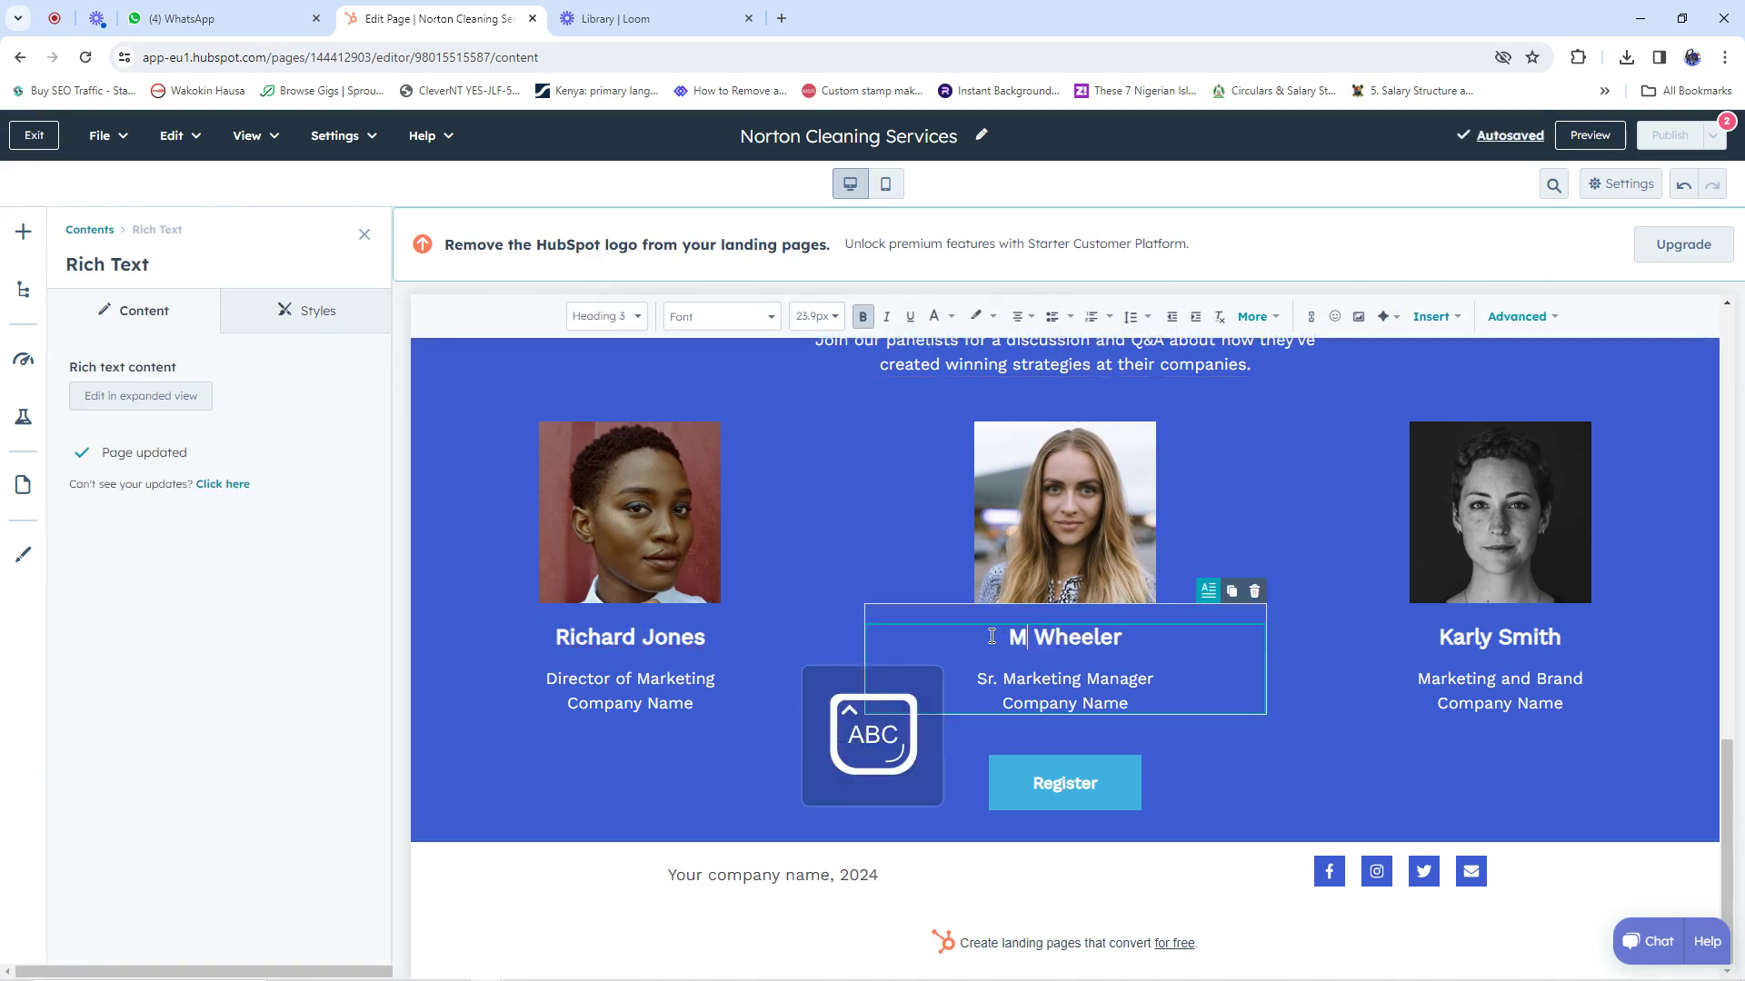
pyautogui.write('A')
pyautogui.press('BackSpace')
pyautogui.press('capslock')
pyautogui.write('acaulay')
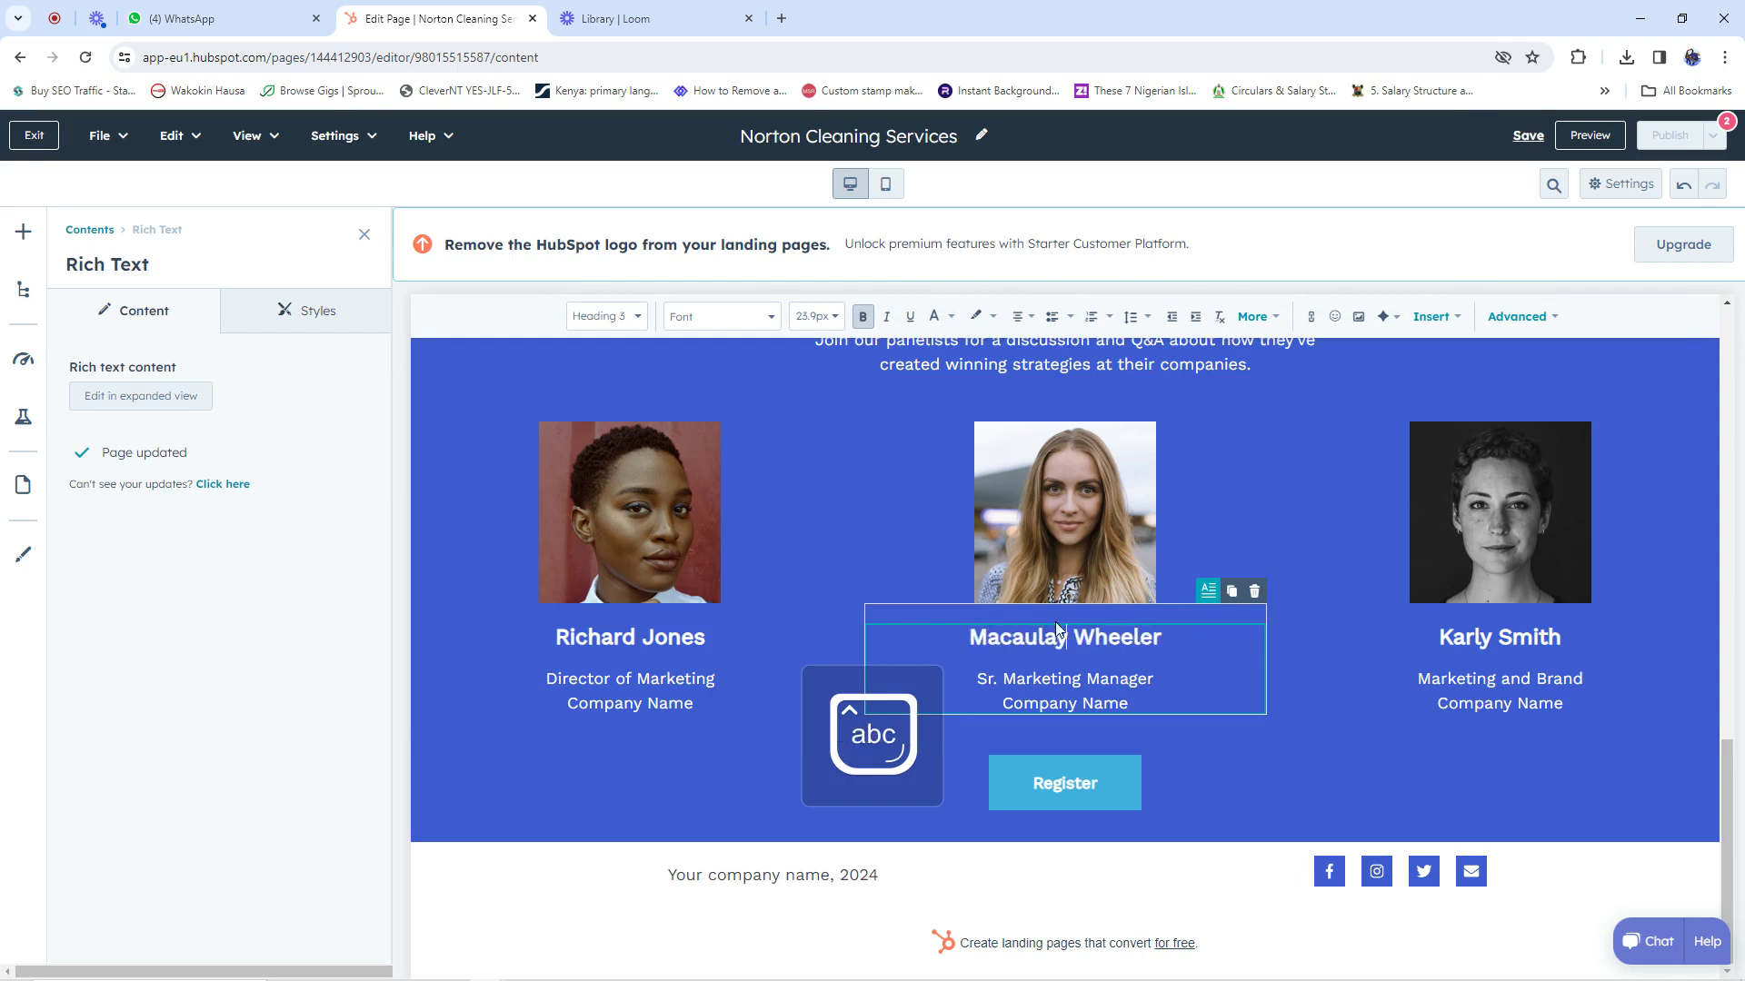
pyautogui.click(1162, 637)
pyautogui.moveTo(1155, 637); pyautogui.dragTo(1081, 637)
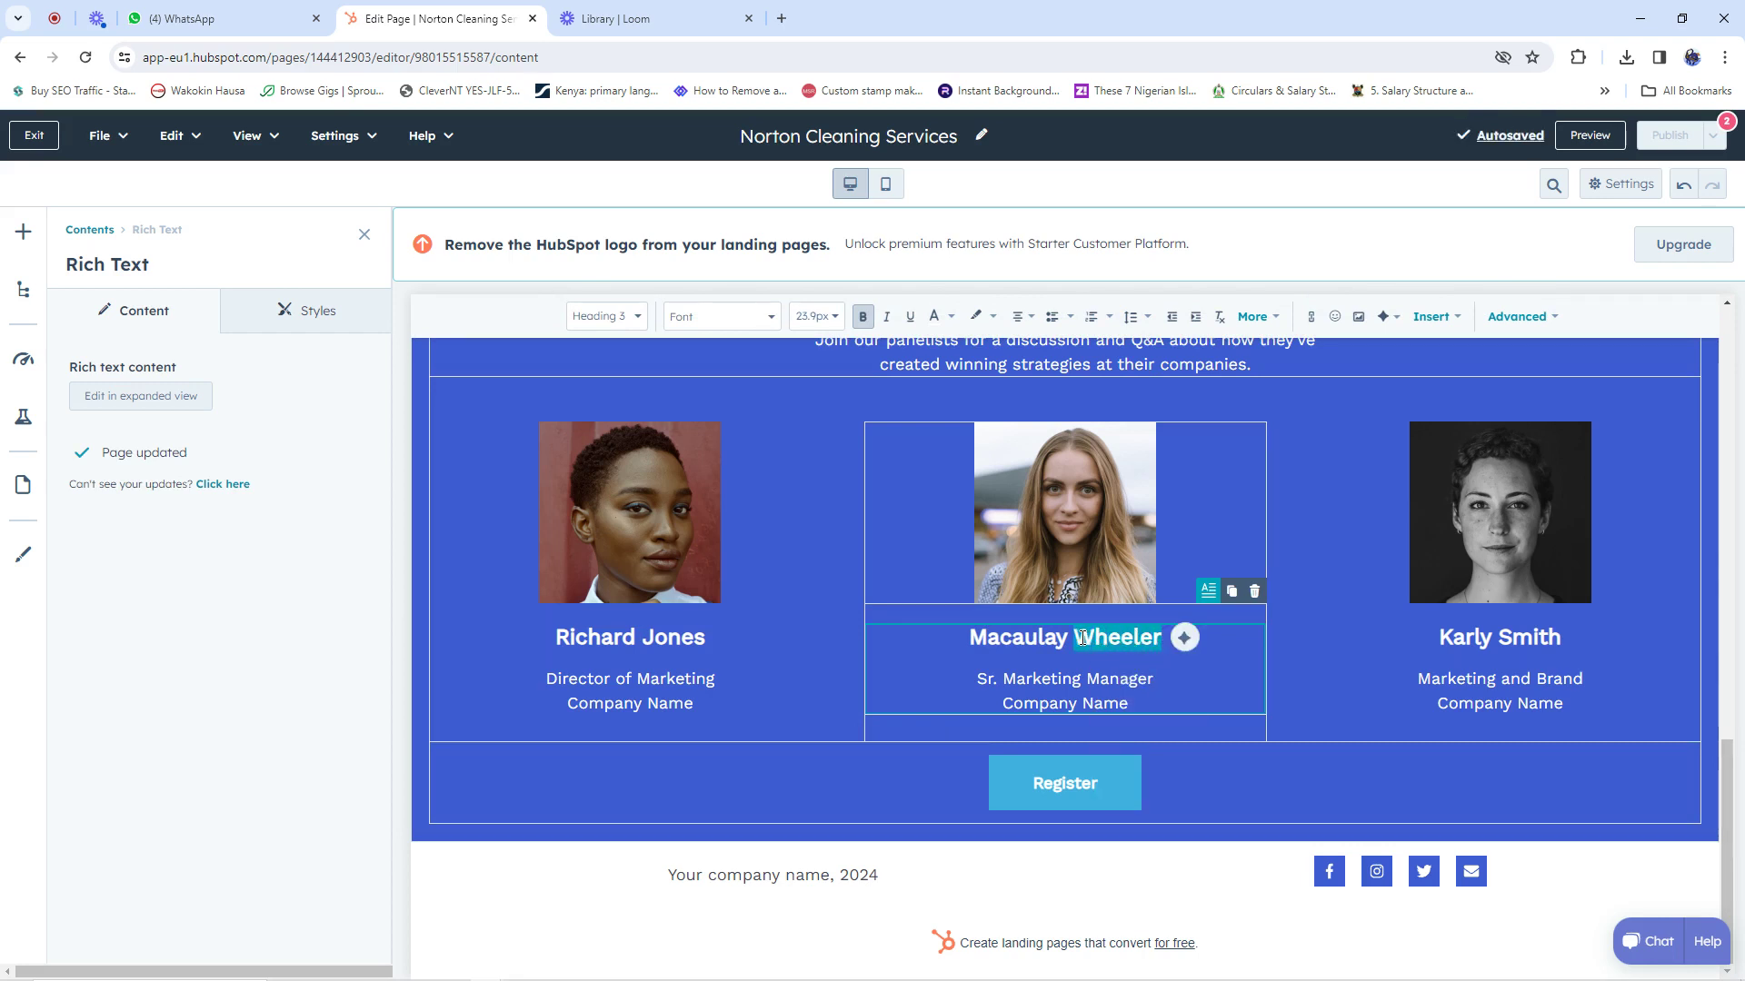
pyautogui.write('Pris')
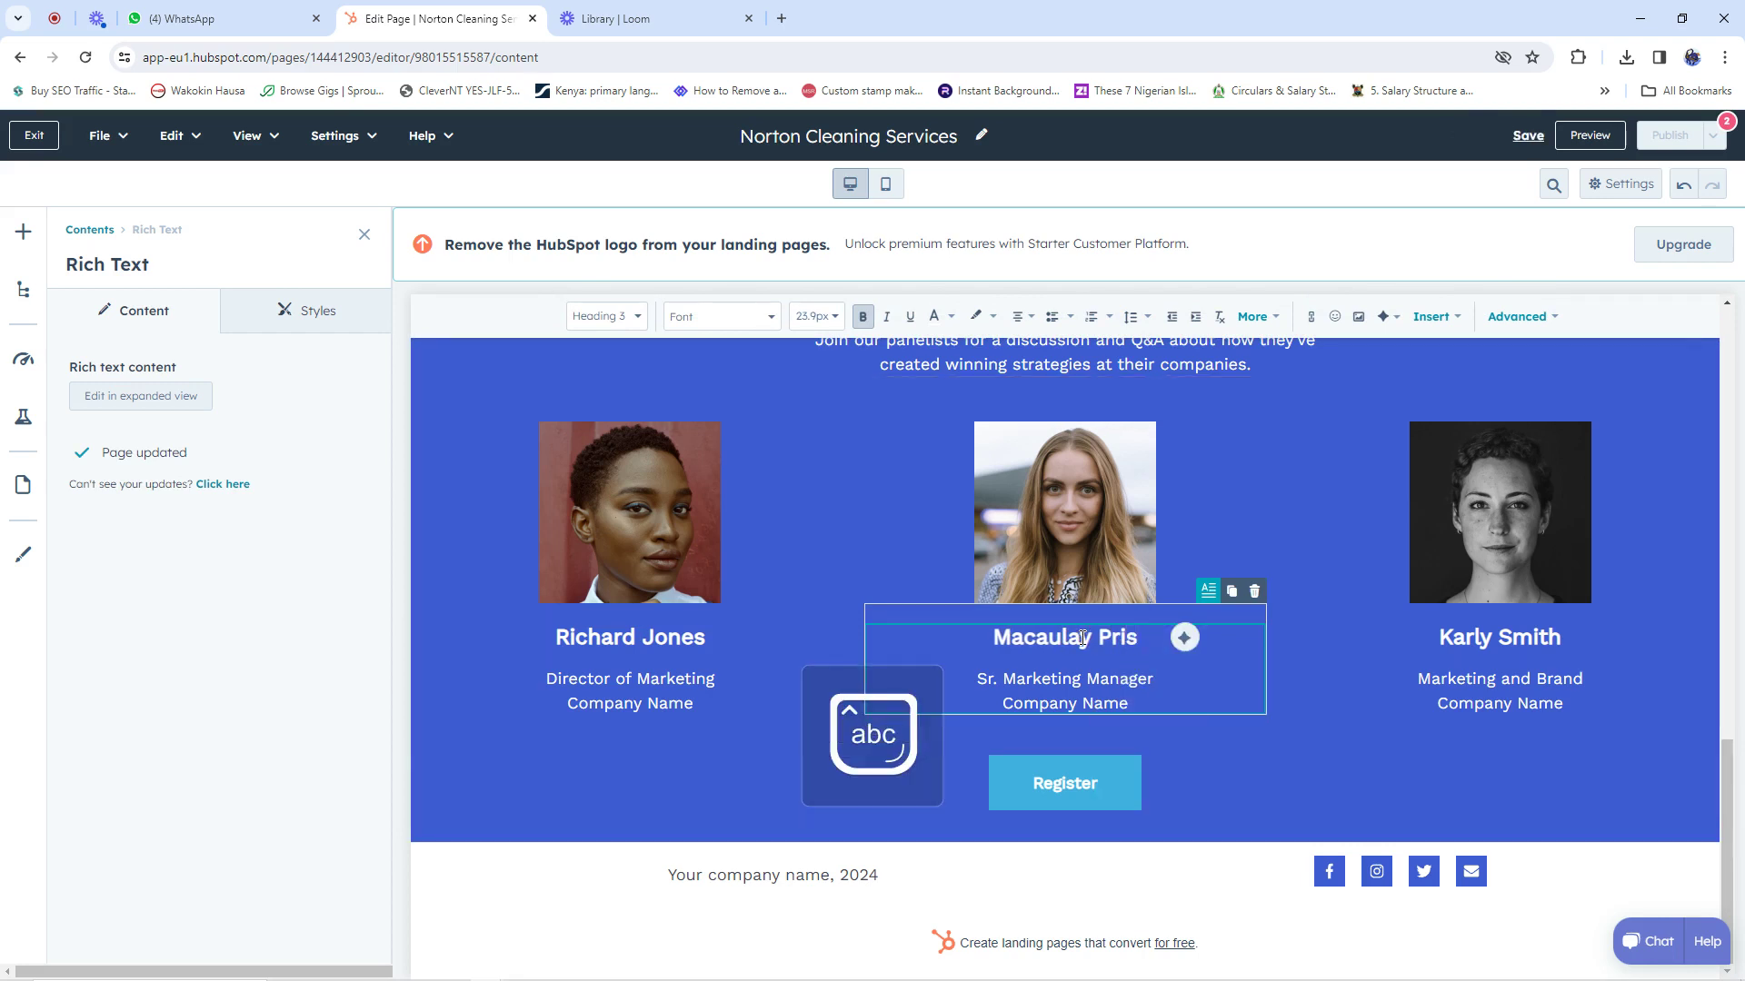
pyautogui.write('cilia')
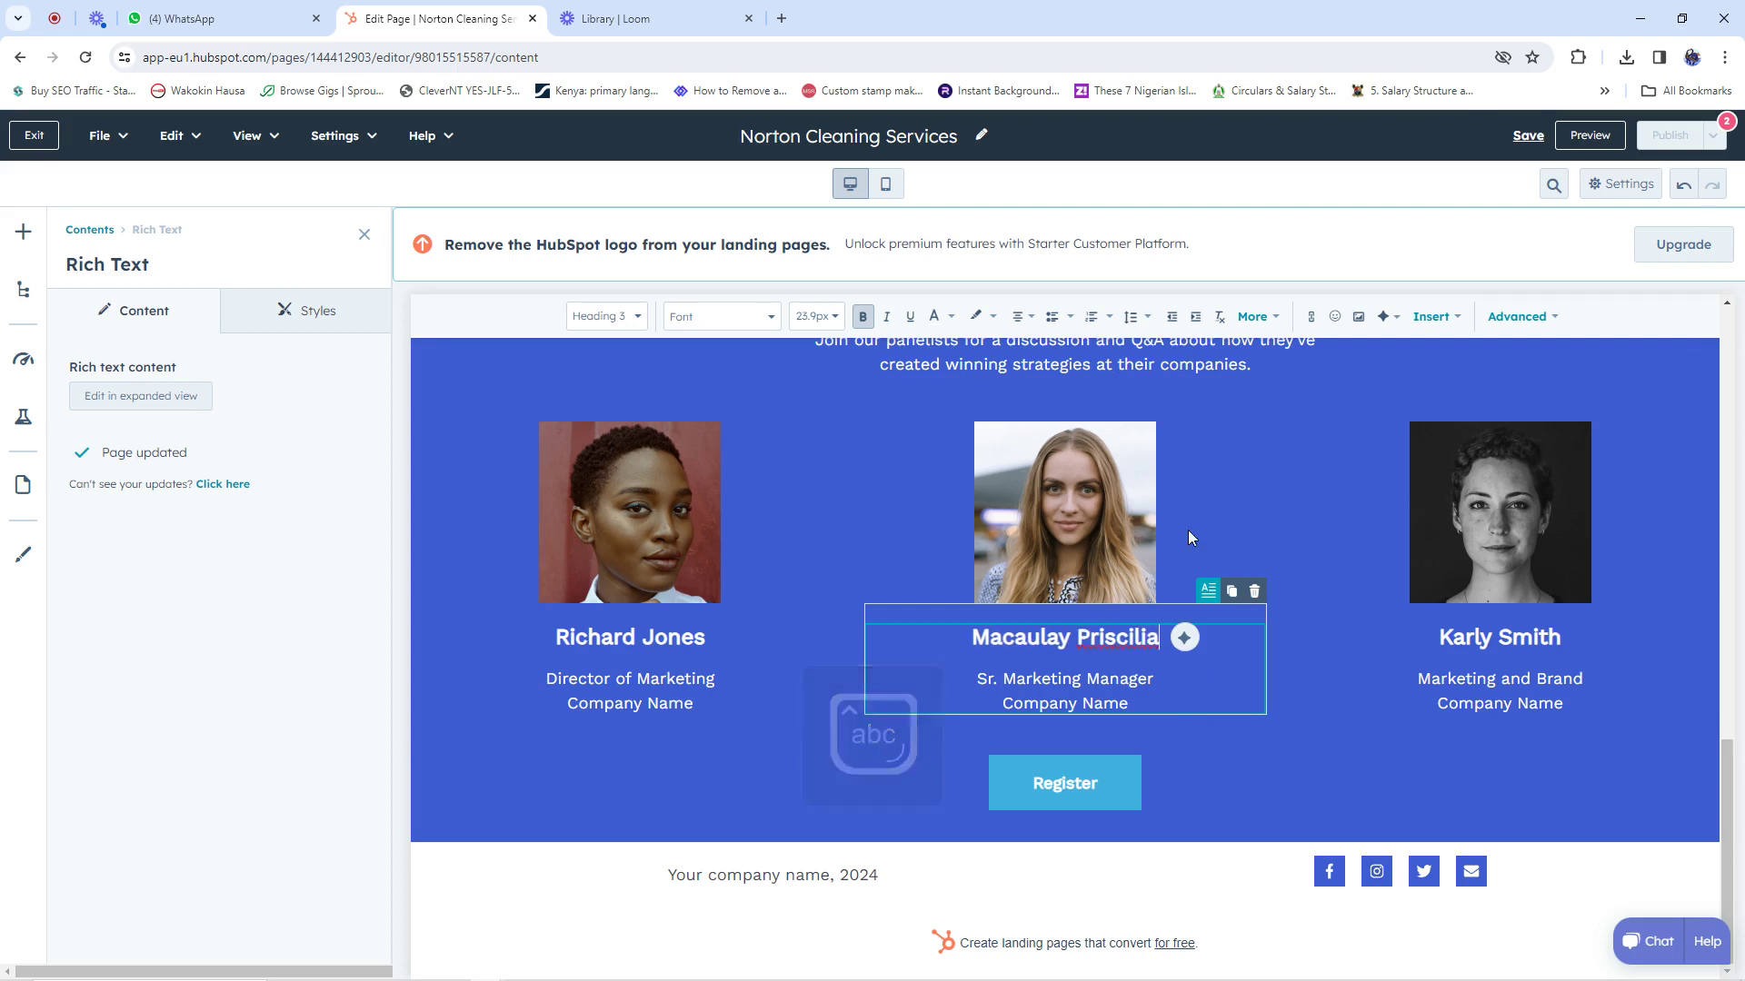
pyautogui.rightClick(1101, 638)
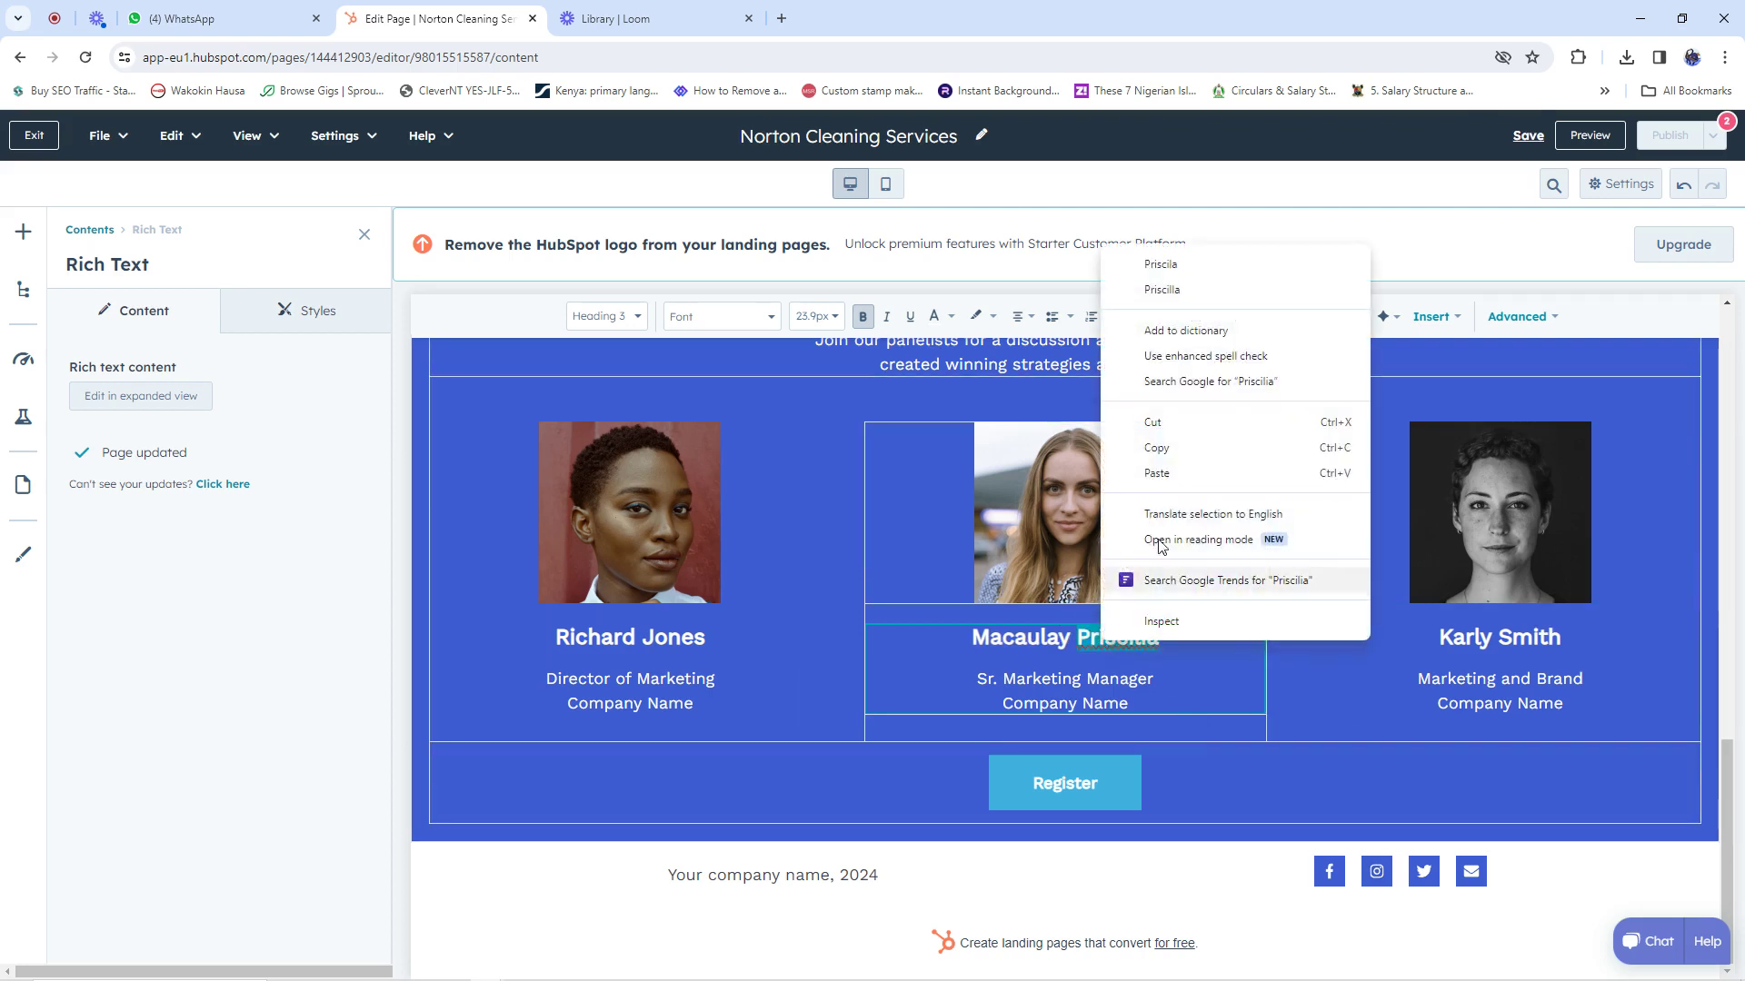
pyautogui.click(1179, 266)
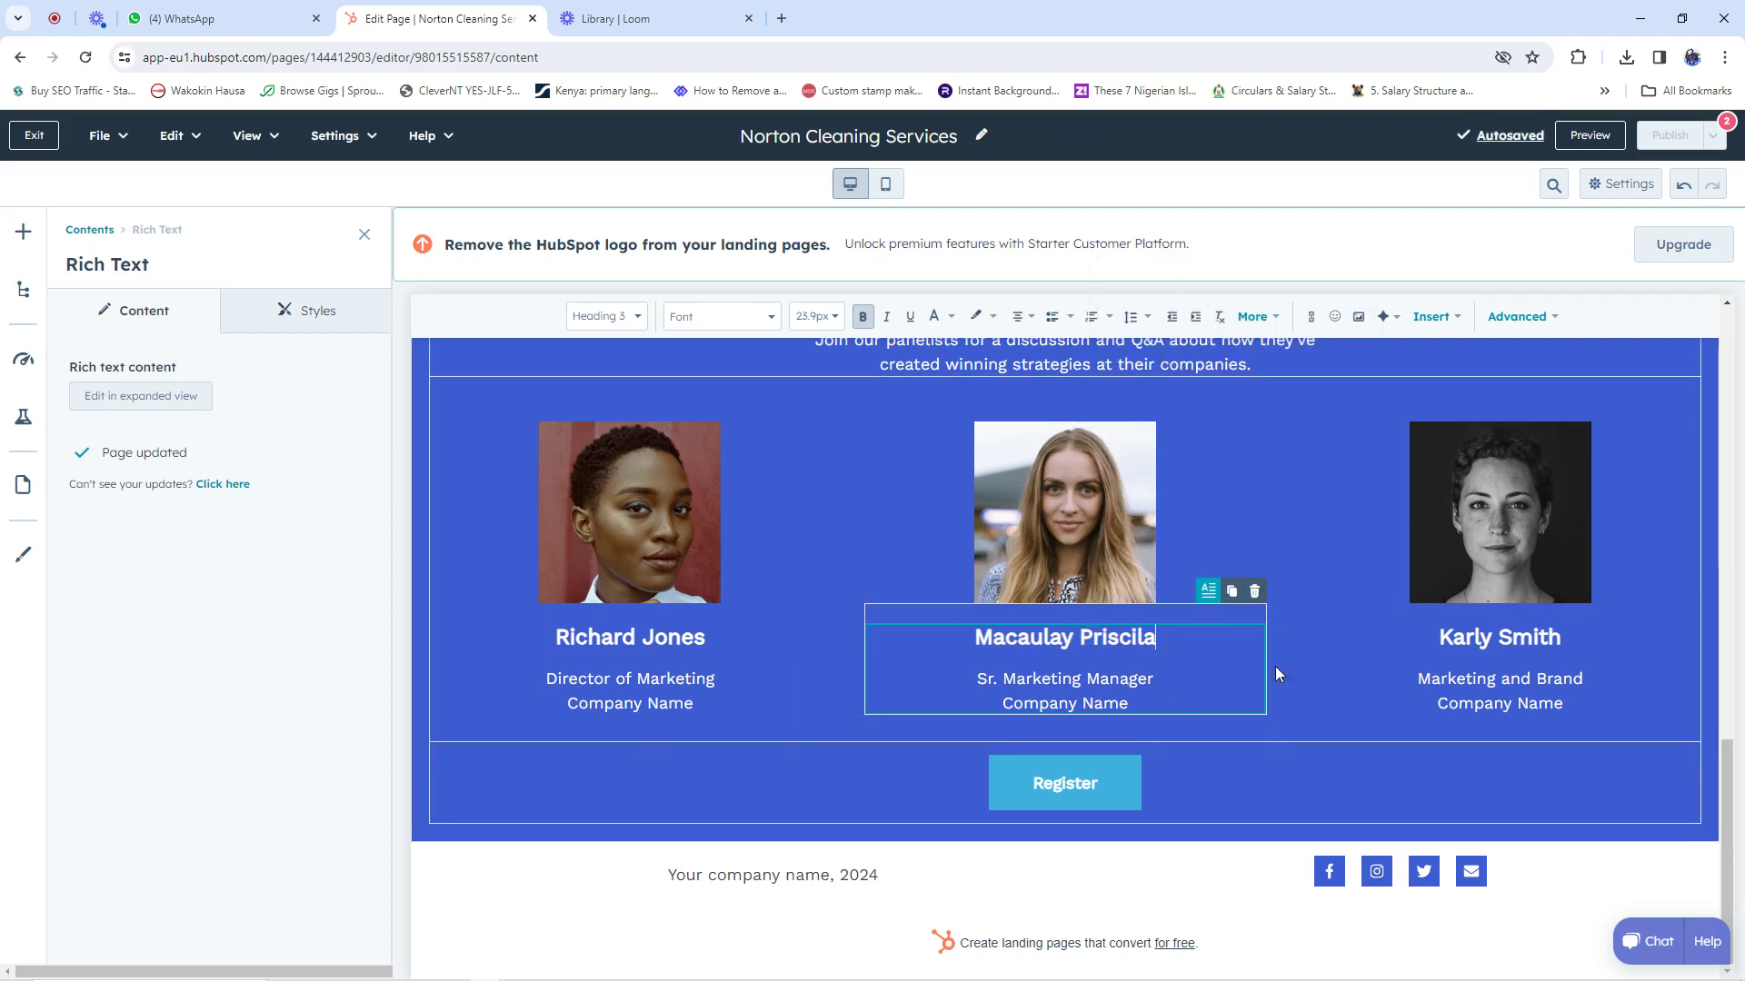
pyautogui.tripleClick(1462, 636)
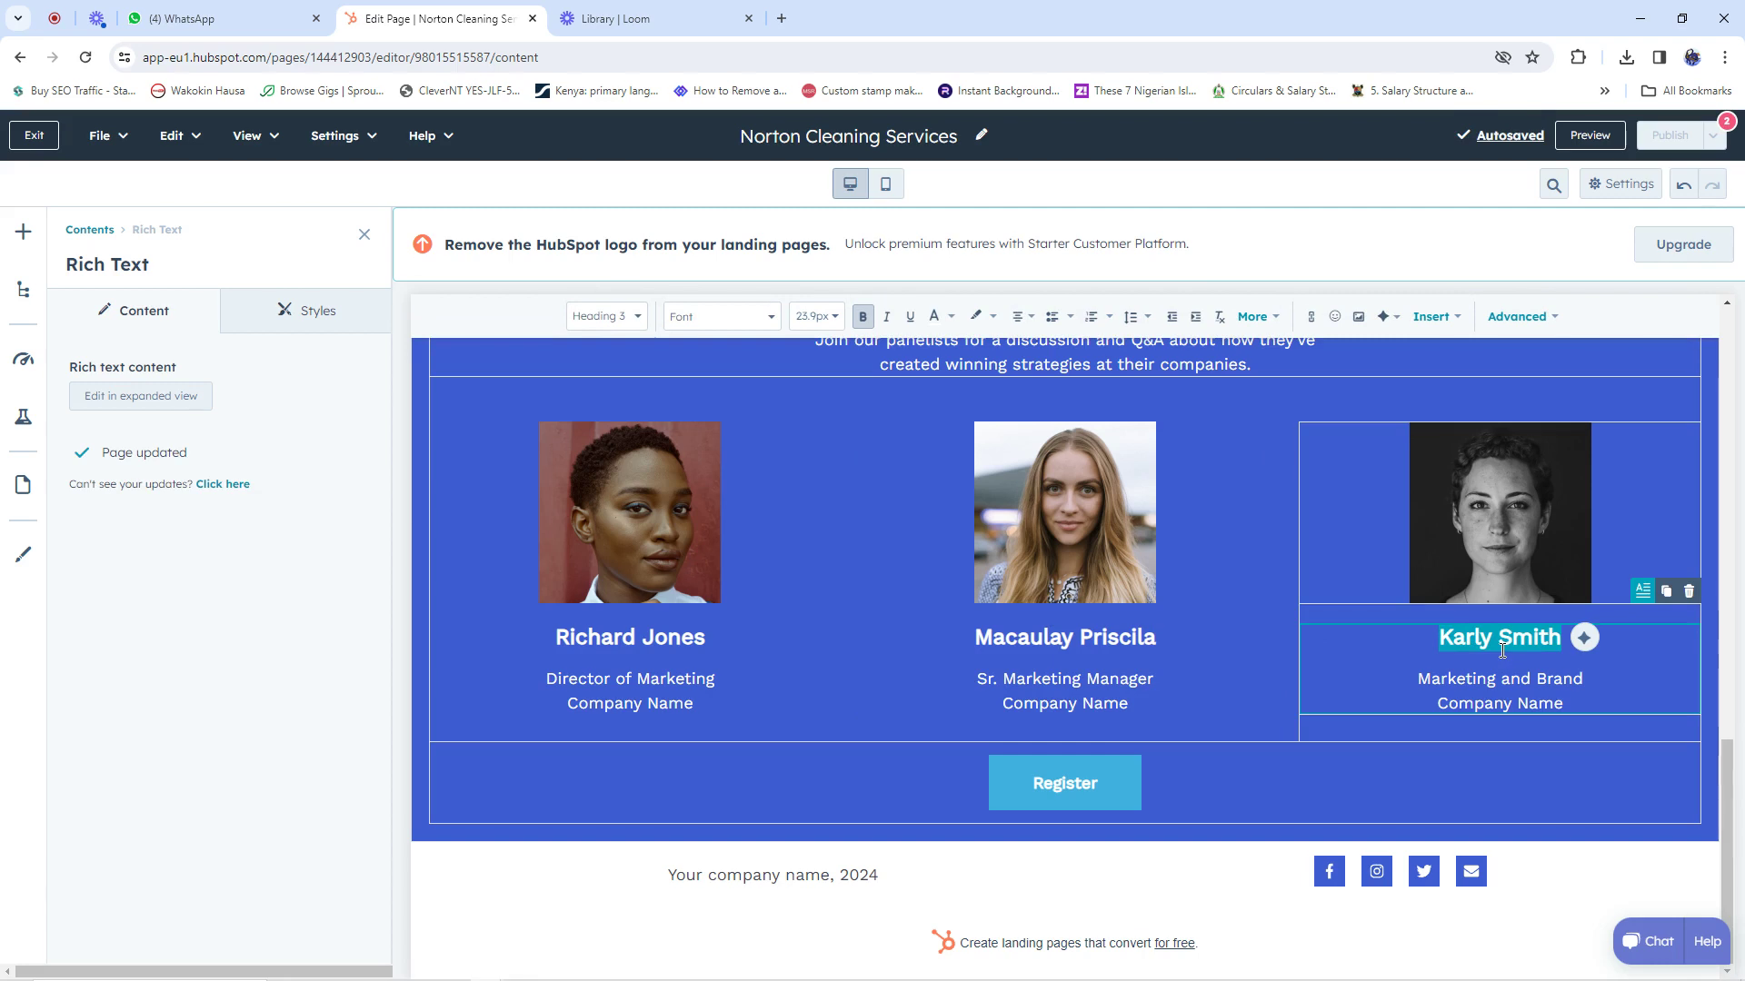
pyautogui.write('Ro')
pyautogui.press('BackSpace')
pyautogui.press('BackSpace')
pyautogui.write('Cu')
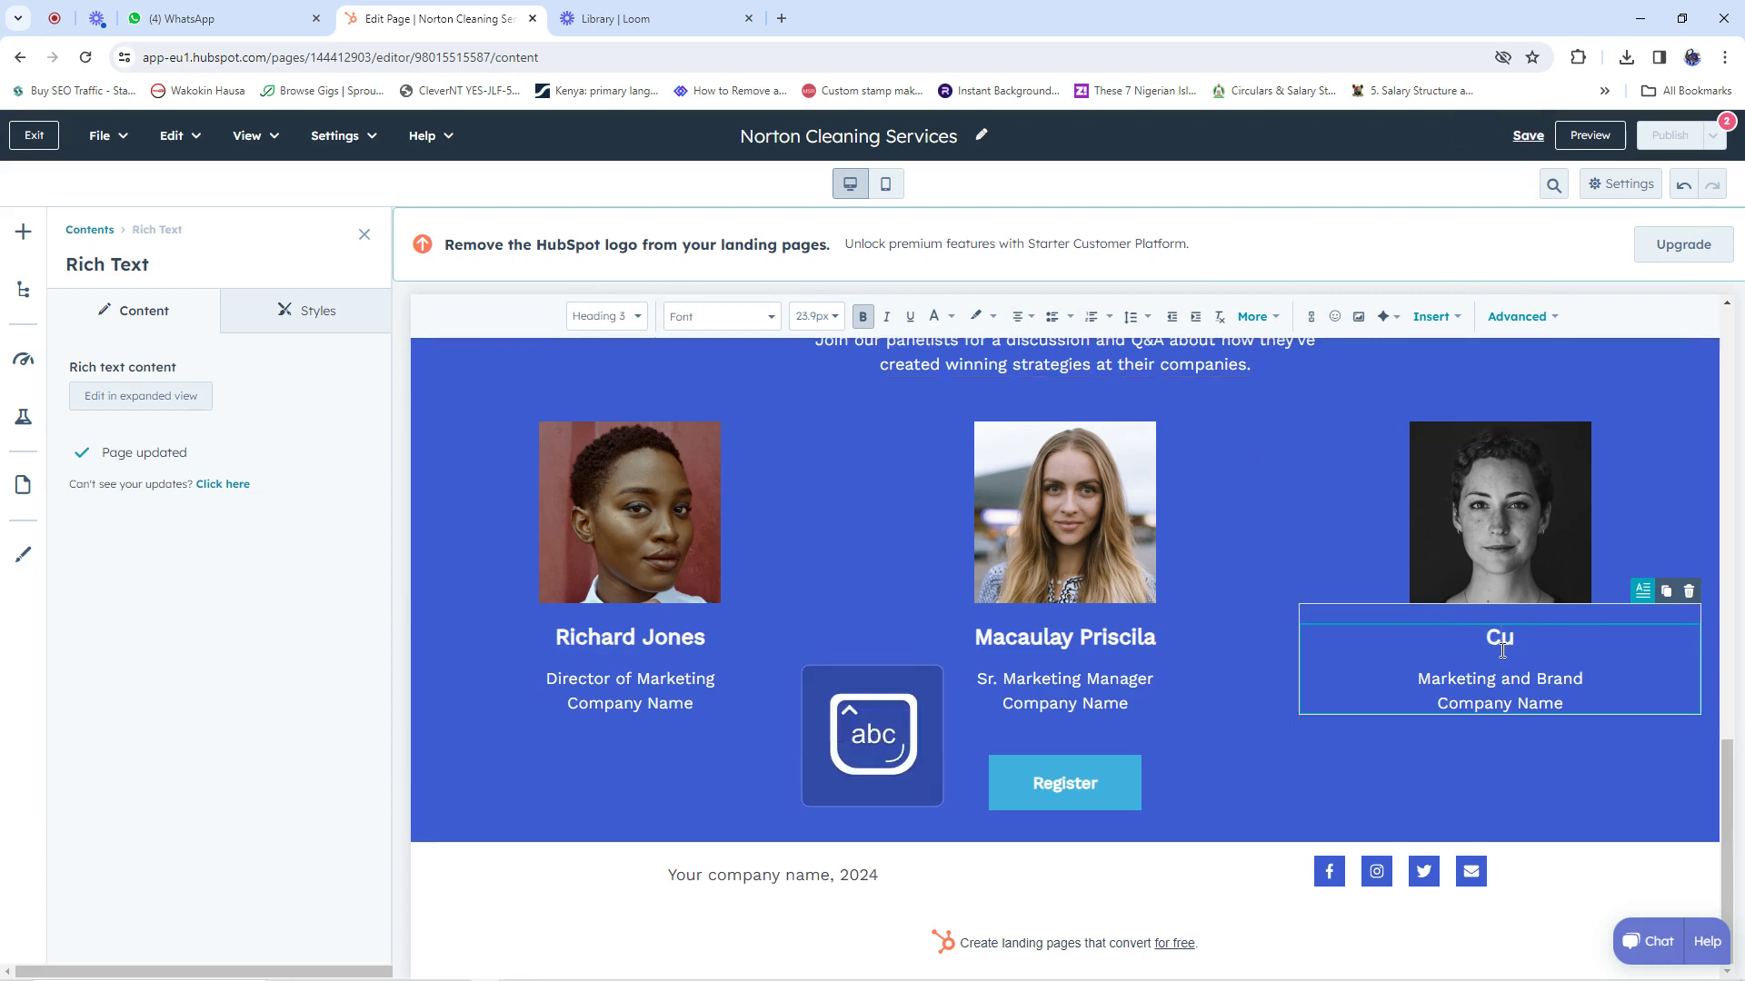
pyautogui.press('BackSpace')
pyautogui.write('ynthia R')
pyautogui.write('ichards')
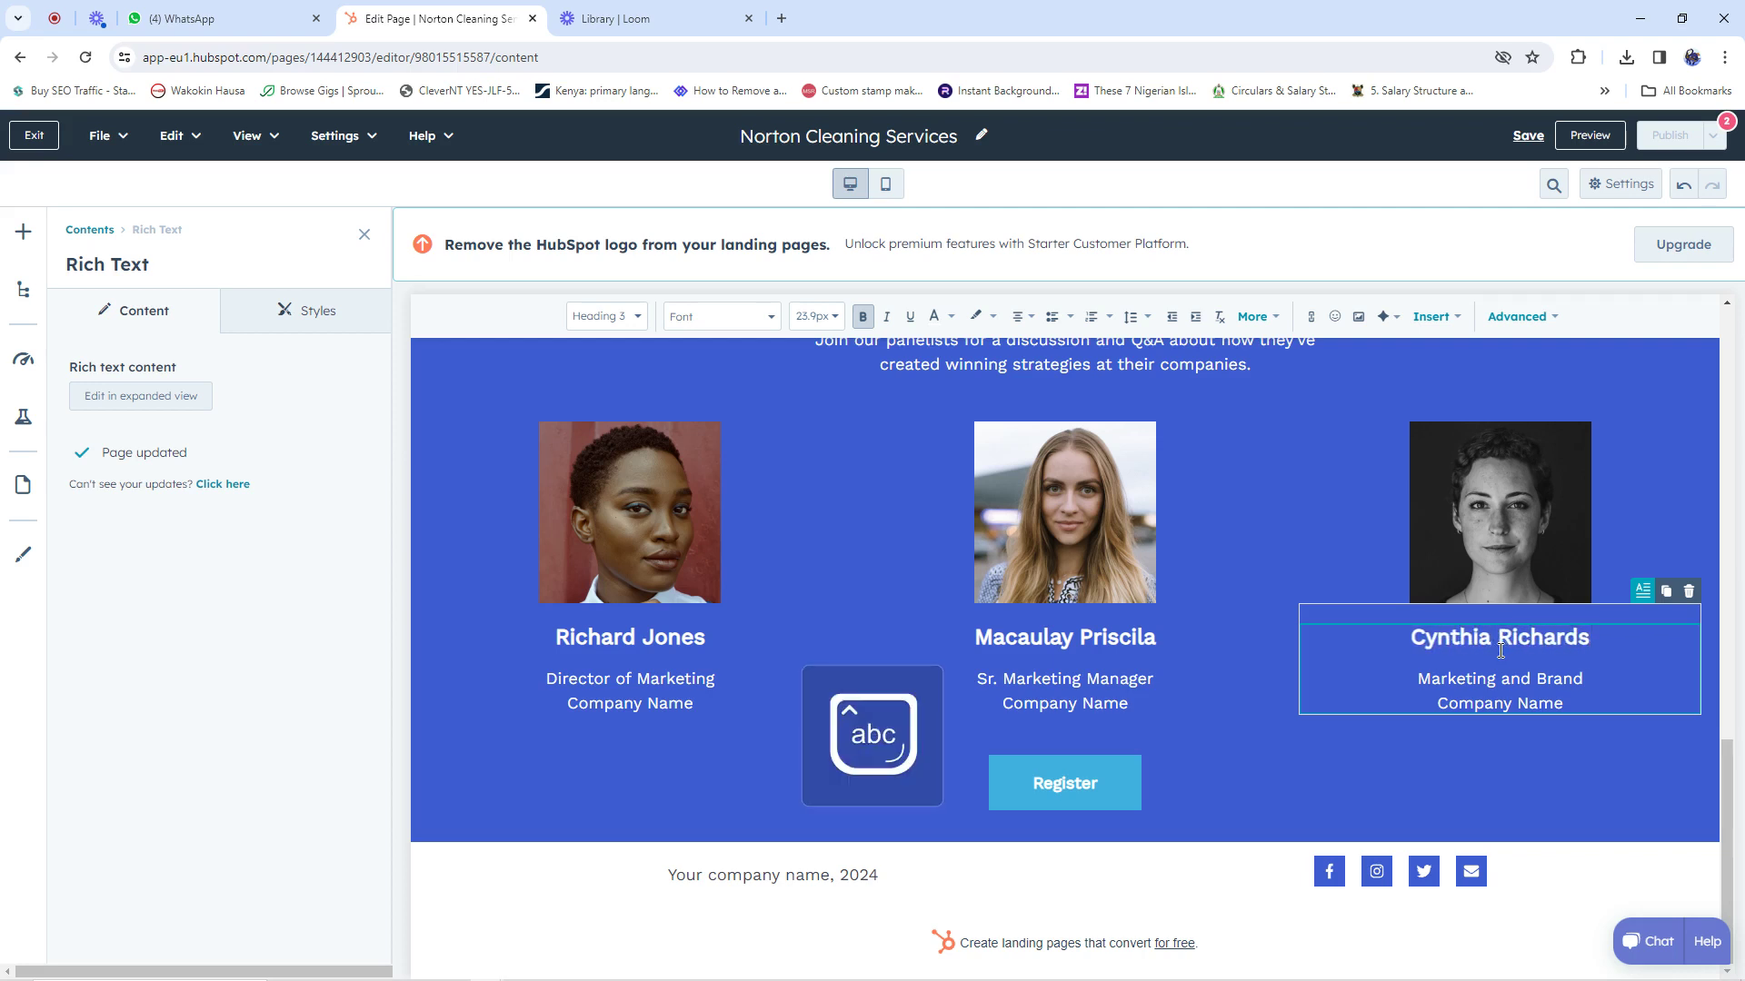
pyautogui.click(1065, 799)
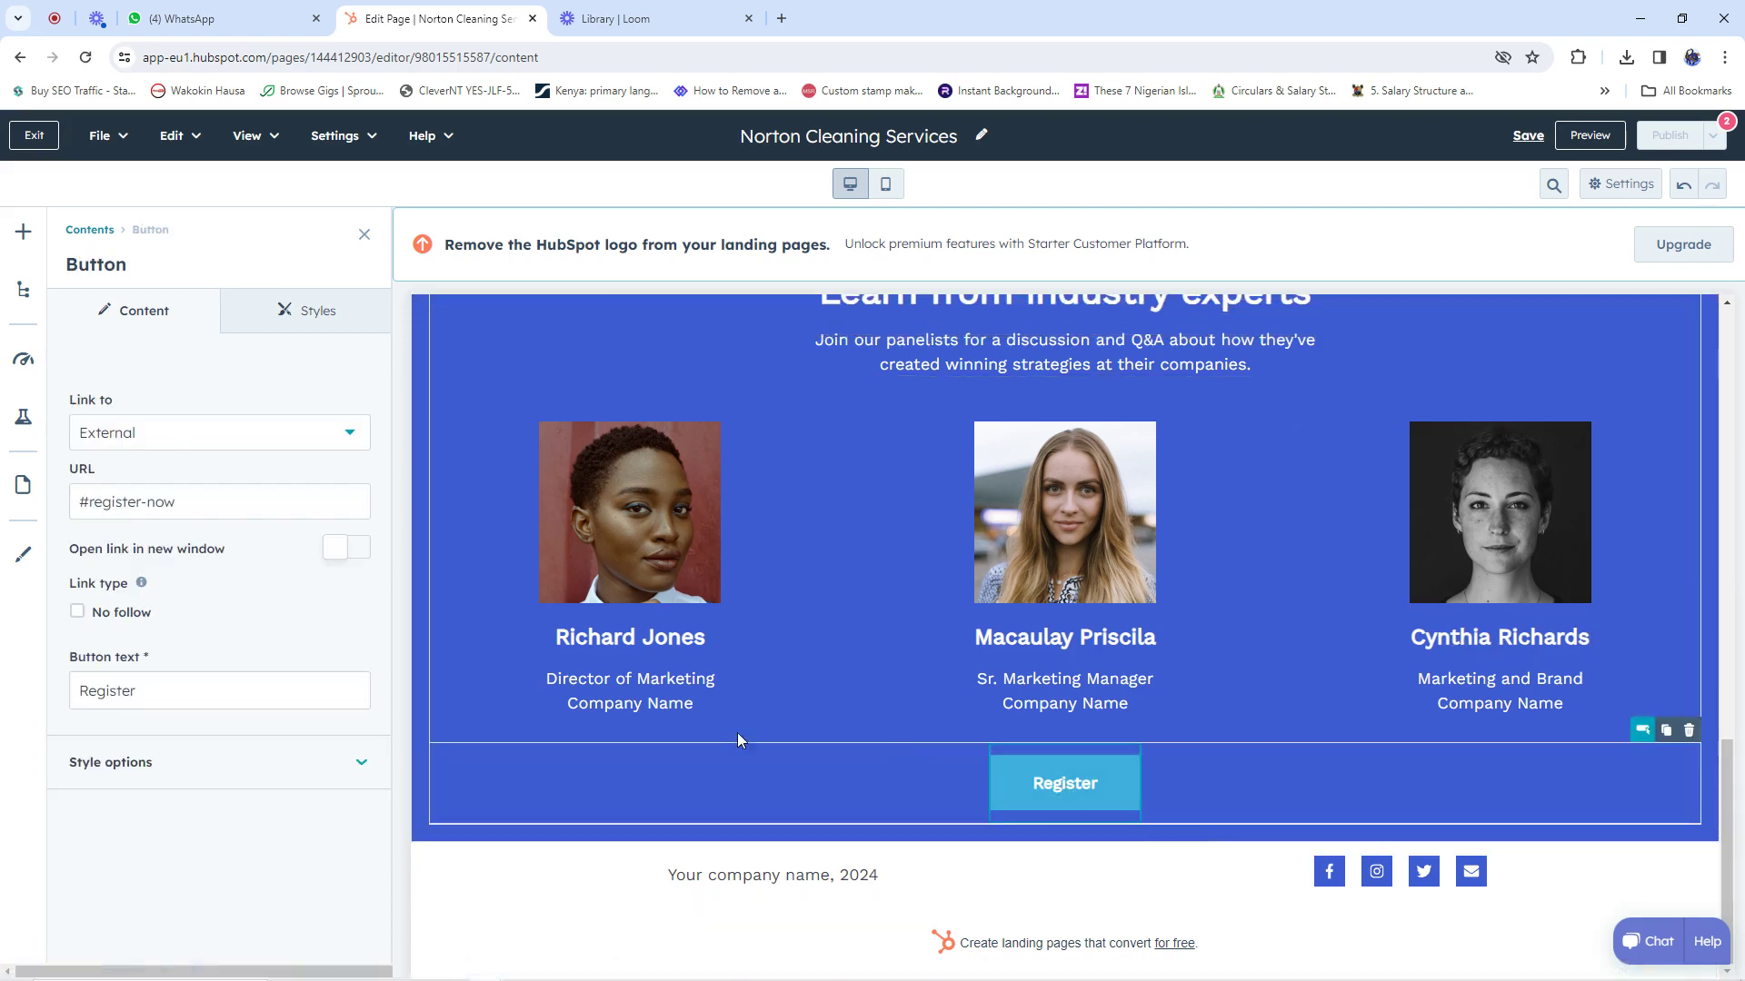
pyautogui.moveTo(186, 502); pyautogui.dragTo(74, 507)
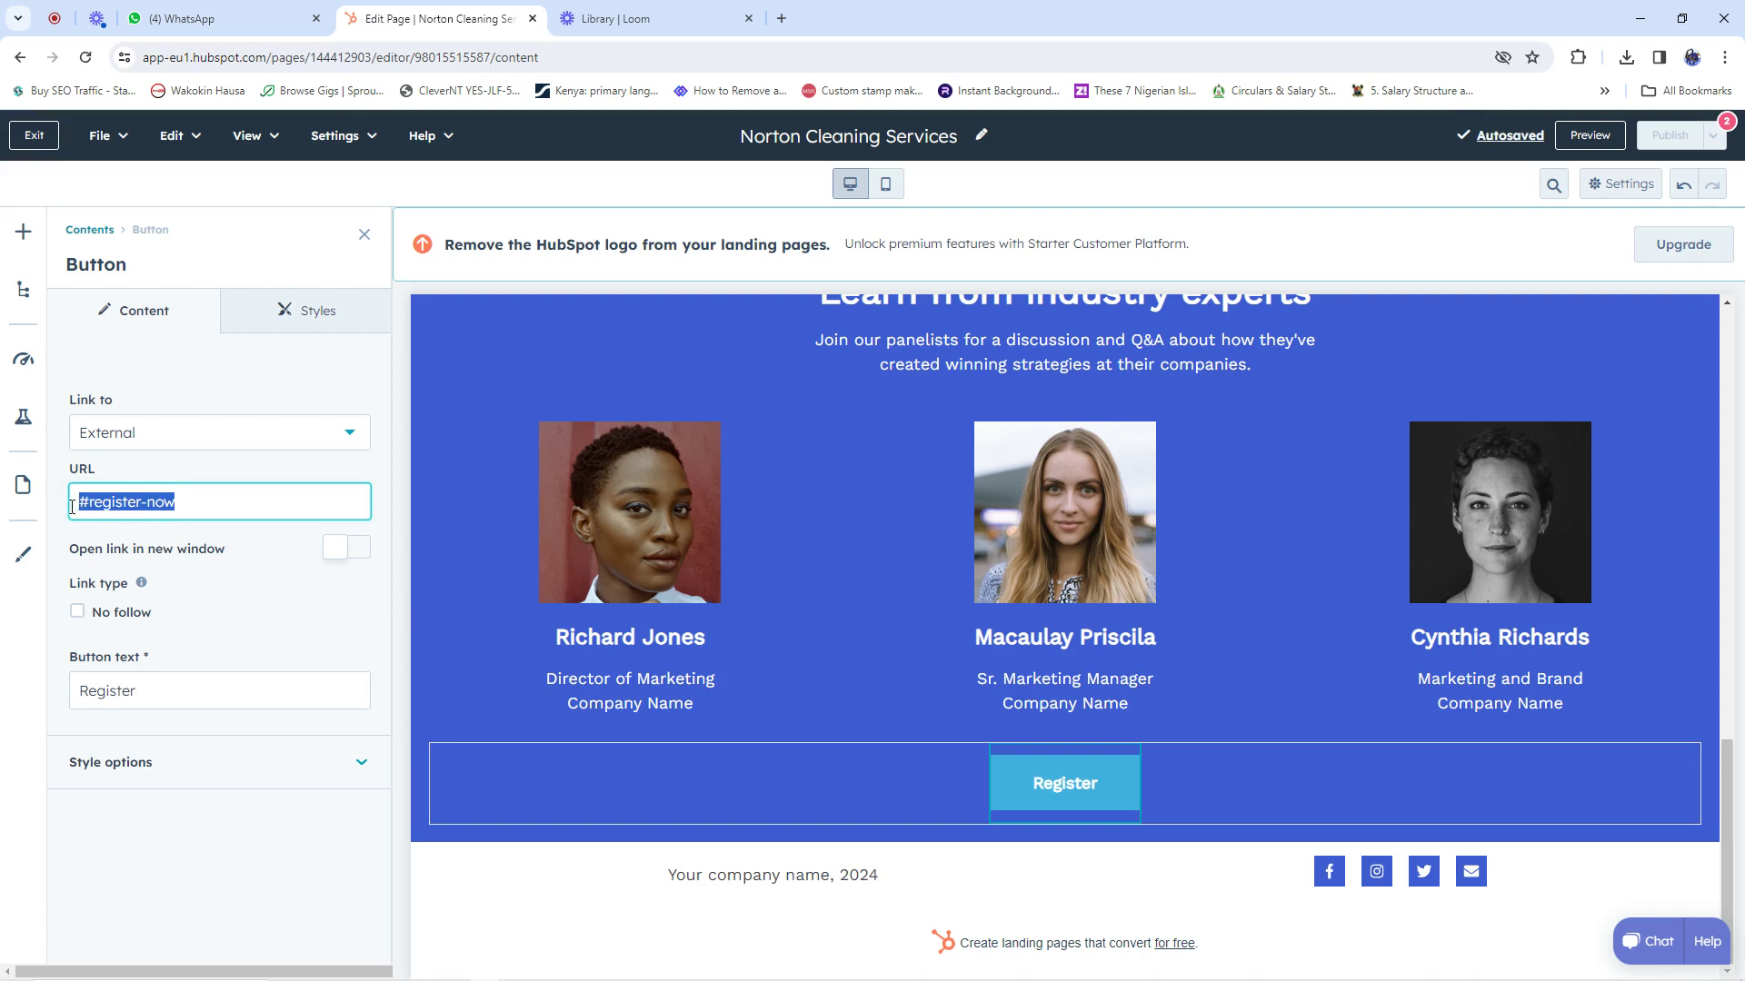
pyautogui.write('h')
pyautogui.write('s://google')
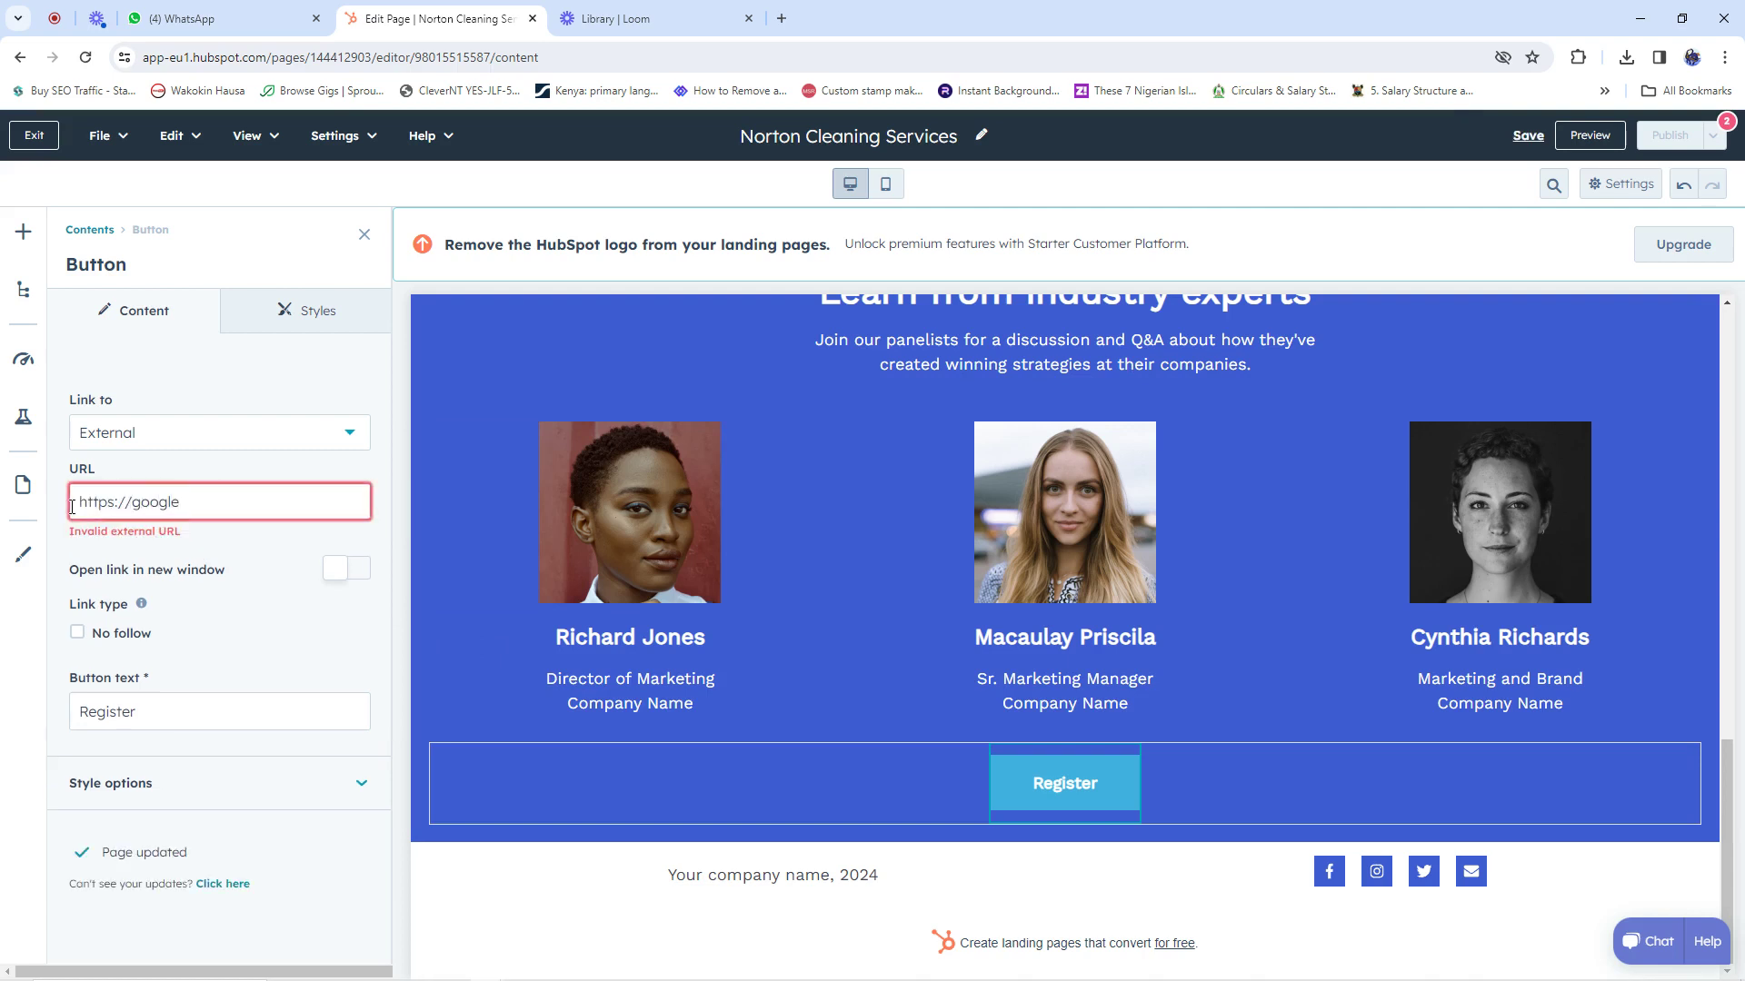
pyautogui.write('m')
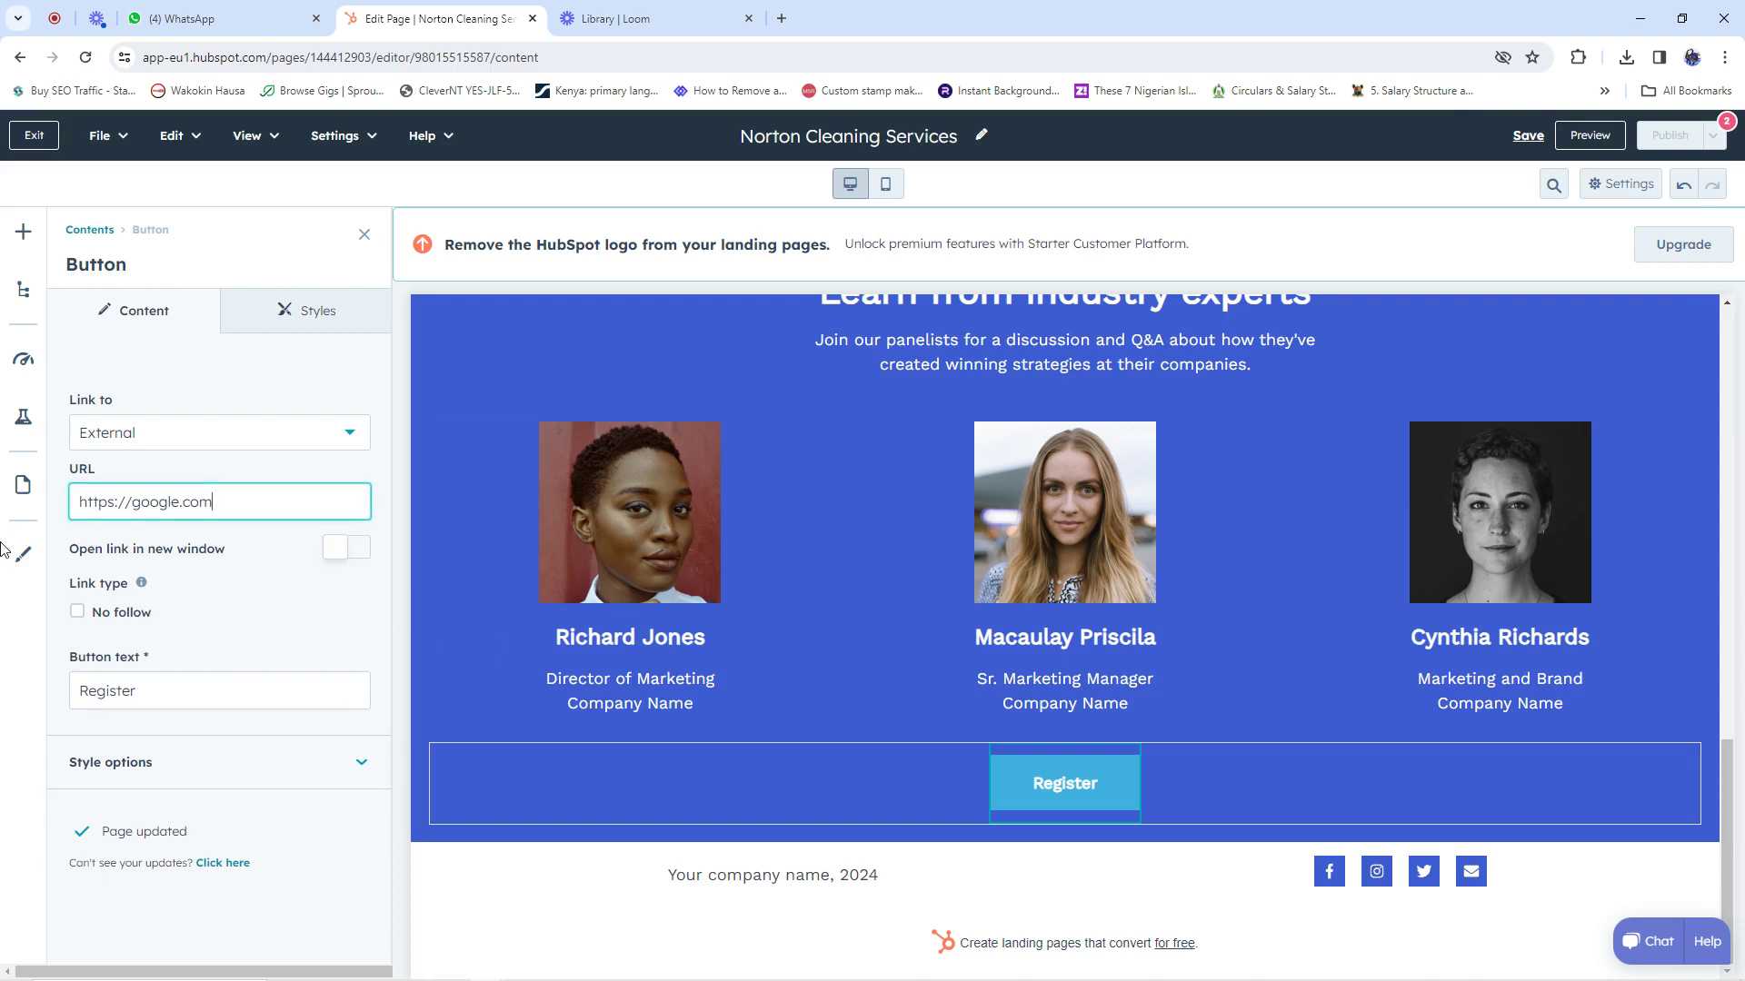
pyautogui.click(162, 364)
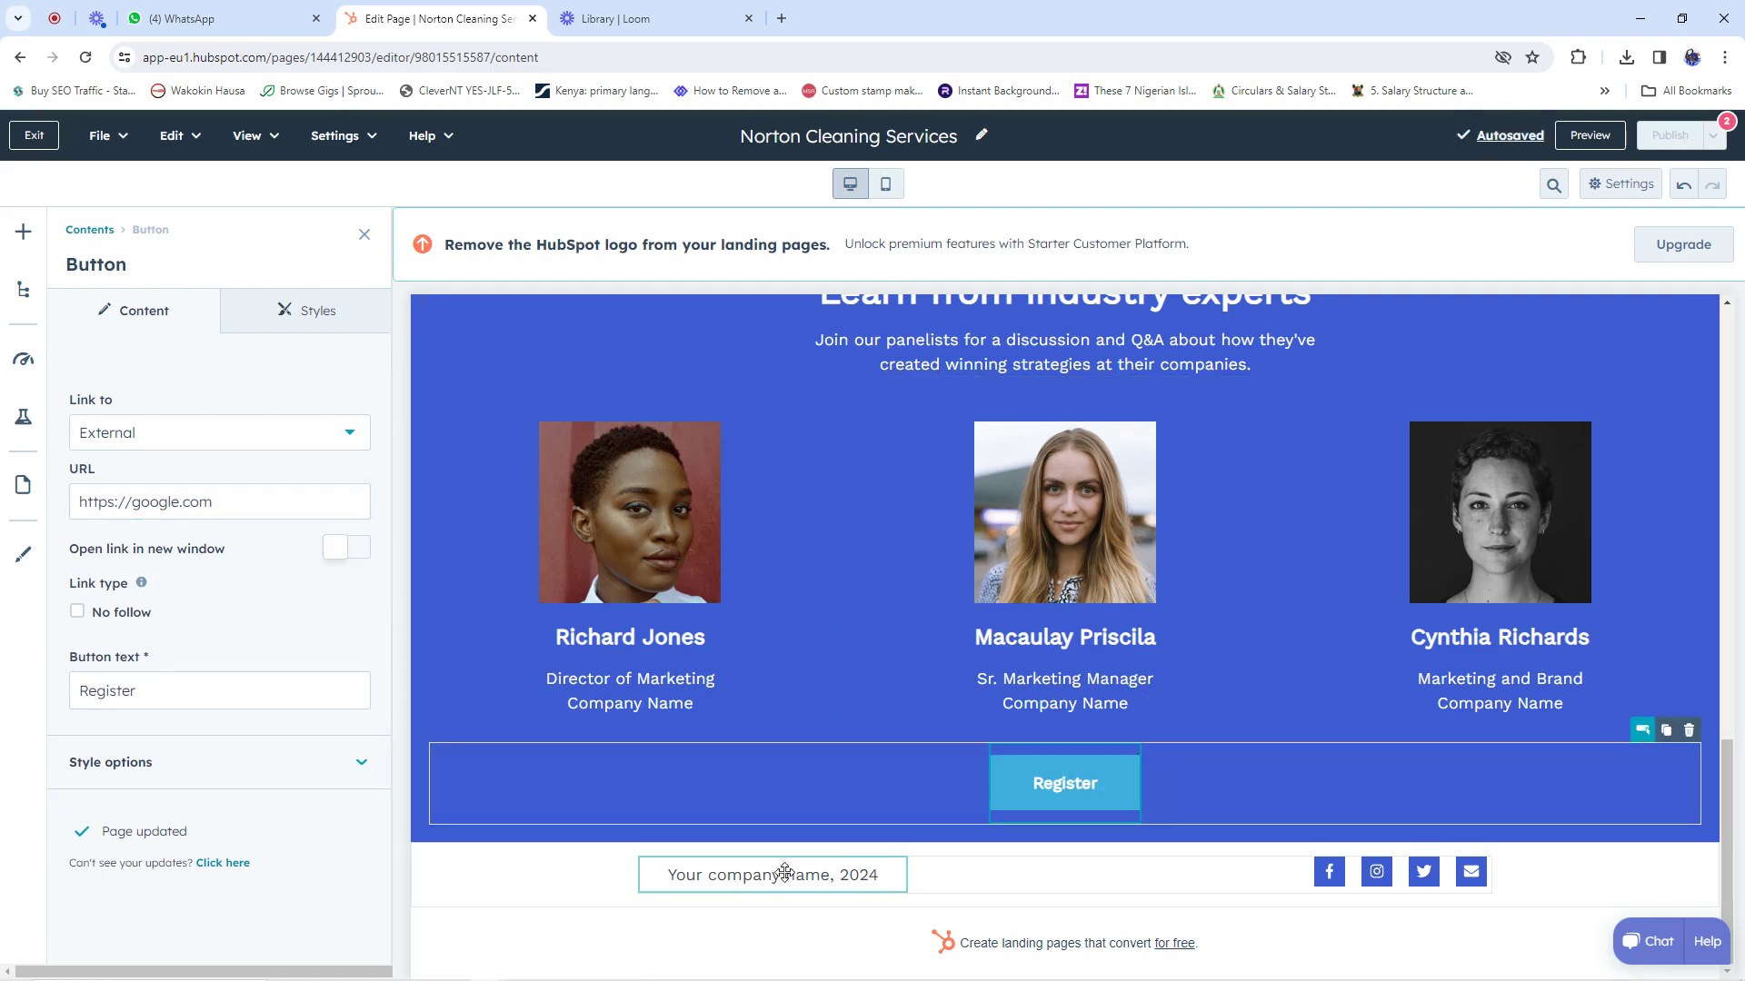
# Replace 'Your company name' in the footer copyright with Norton Cleaning Services
pyautogui.click(743, 879)
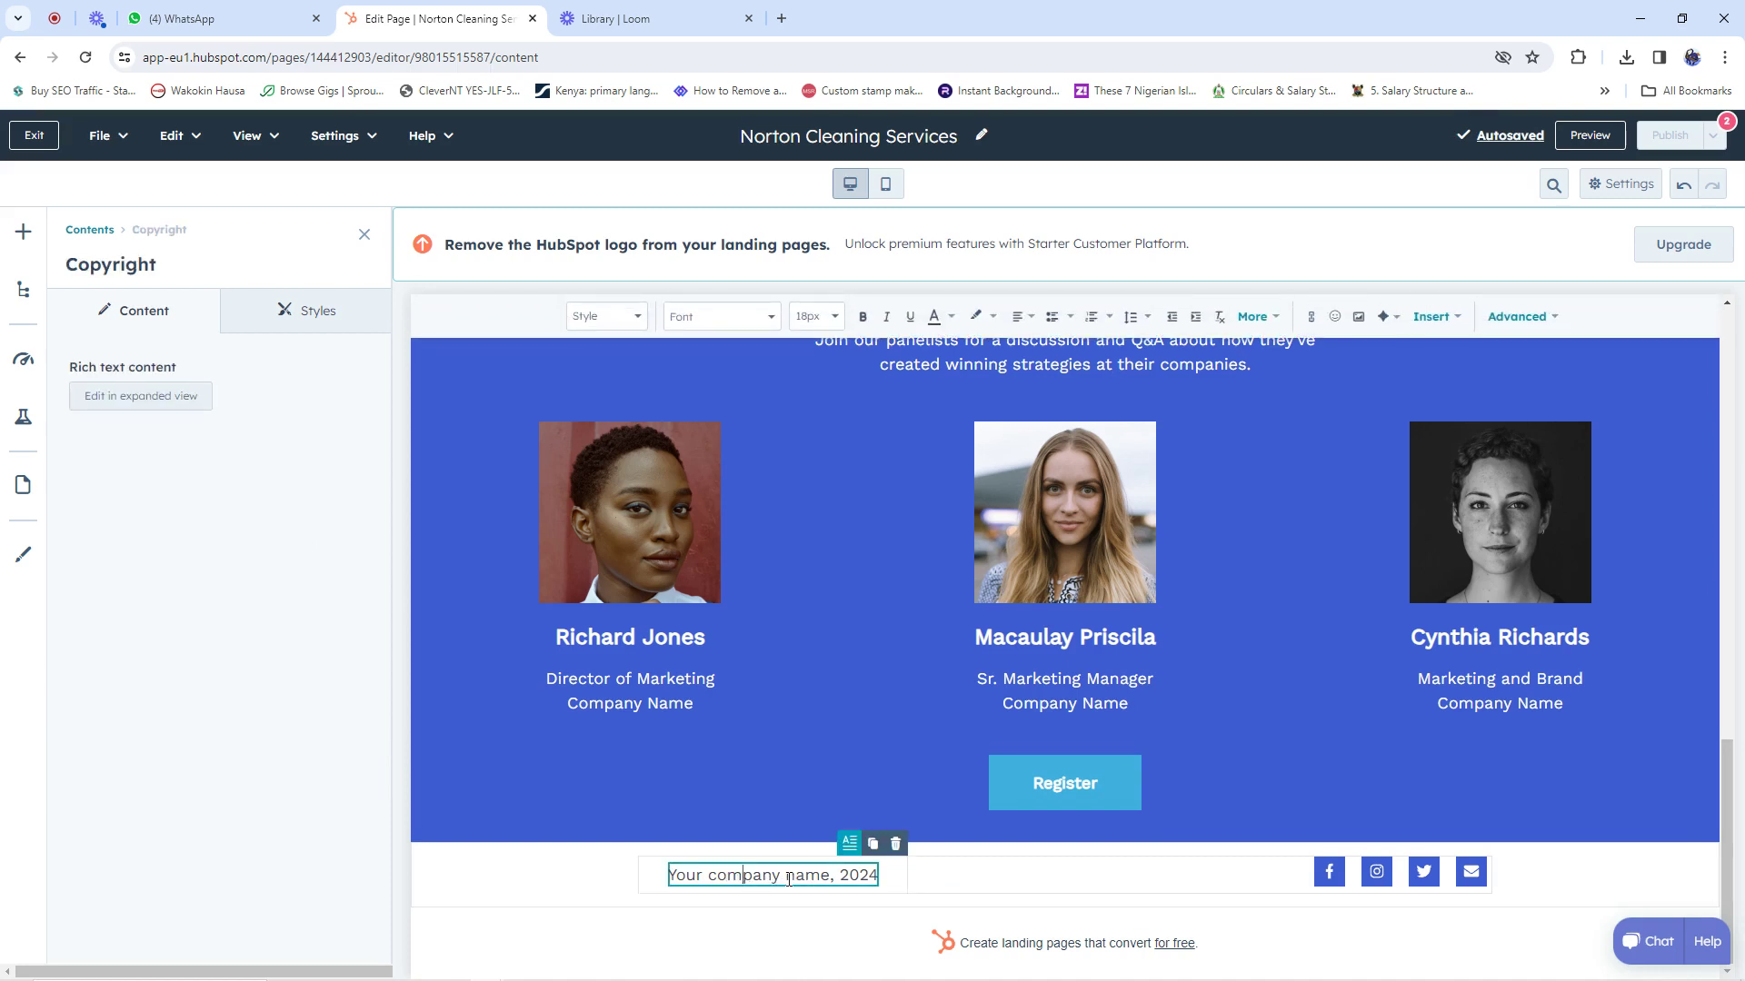
pyautogui.moveTo(832, 875); pyautogui.dragTo(670, 877)
pyautogui.write('Norton Cleaning')
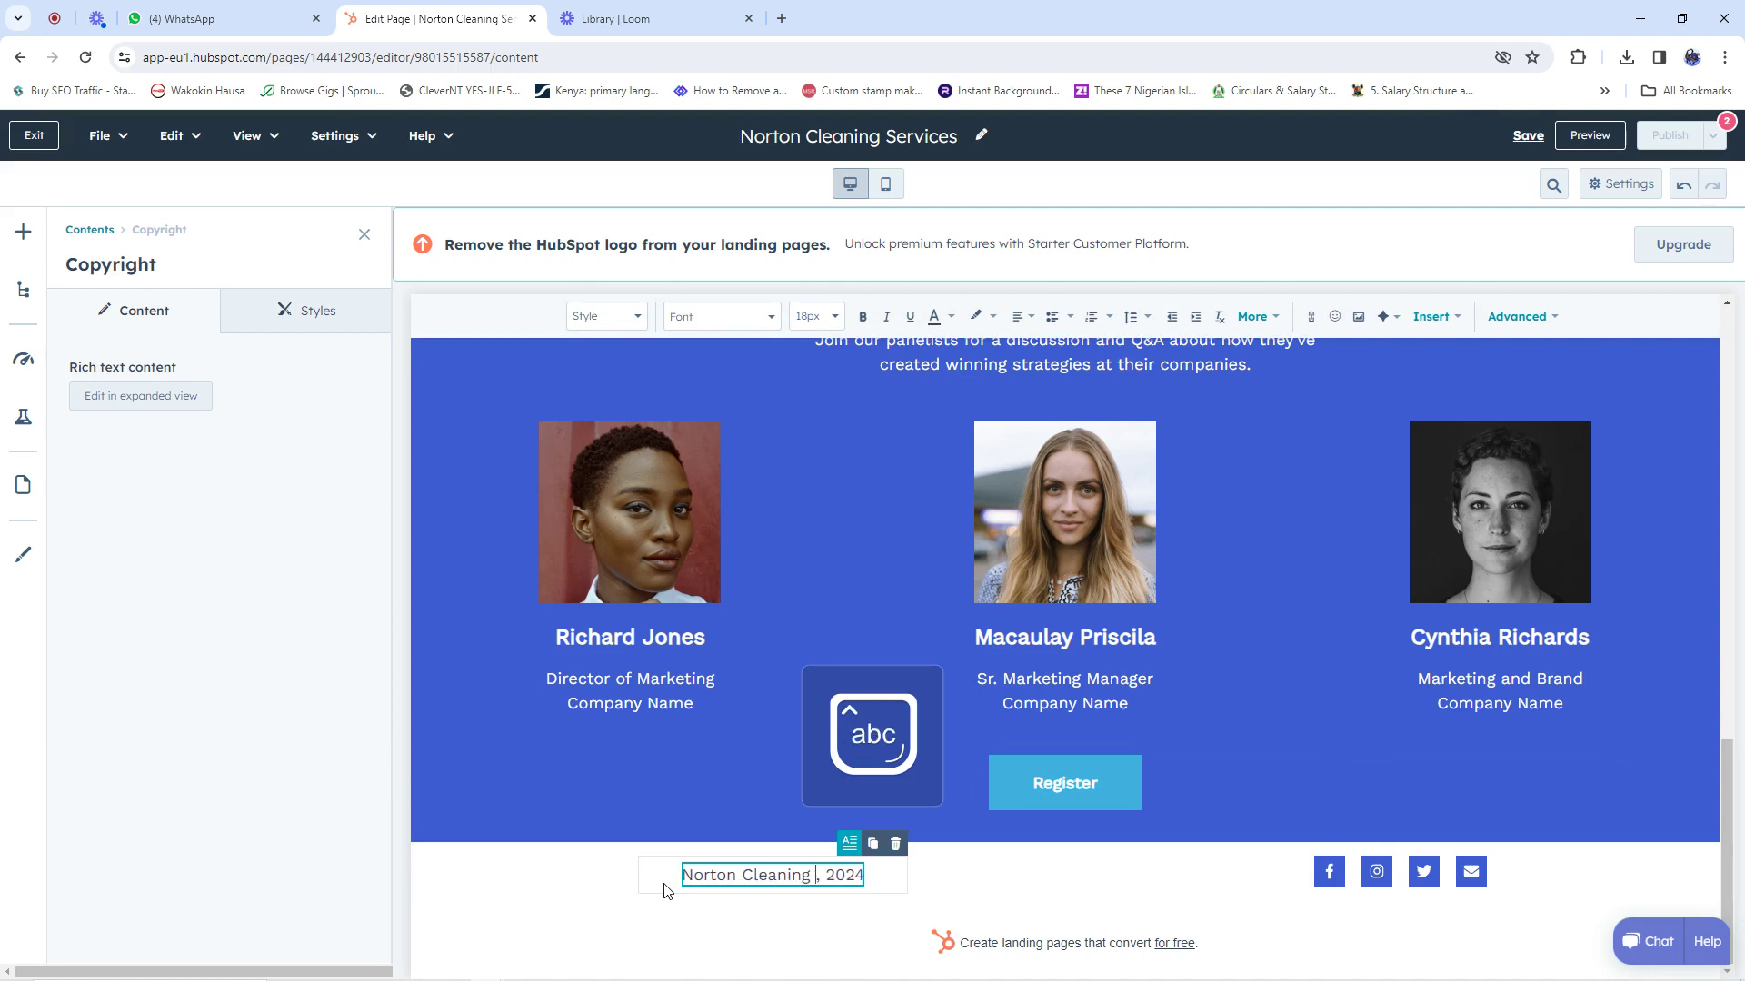
pyautogui.press('capslock')
pyautogui.write('SER')
pyautogui.press('BackSpace')
pyautogui.press('BackSpace')
pyautogui.press('capslock')
pyautogui.write('ervices')
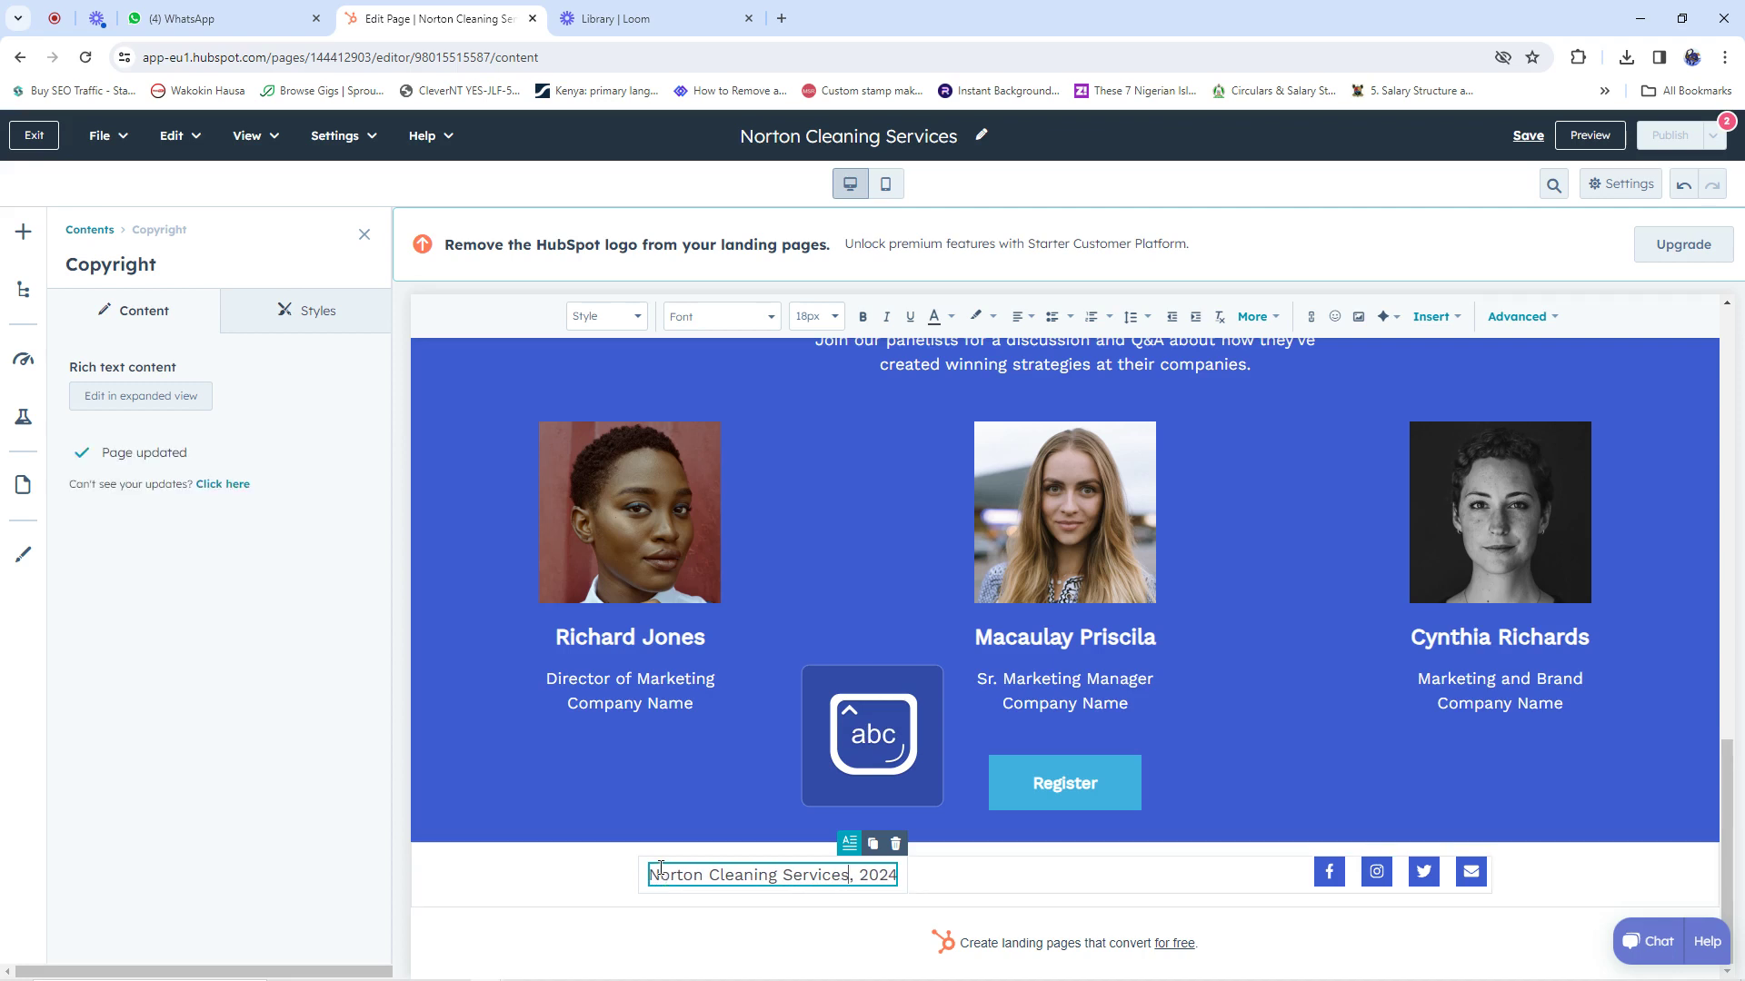
pyautogui.press('Return')
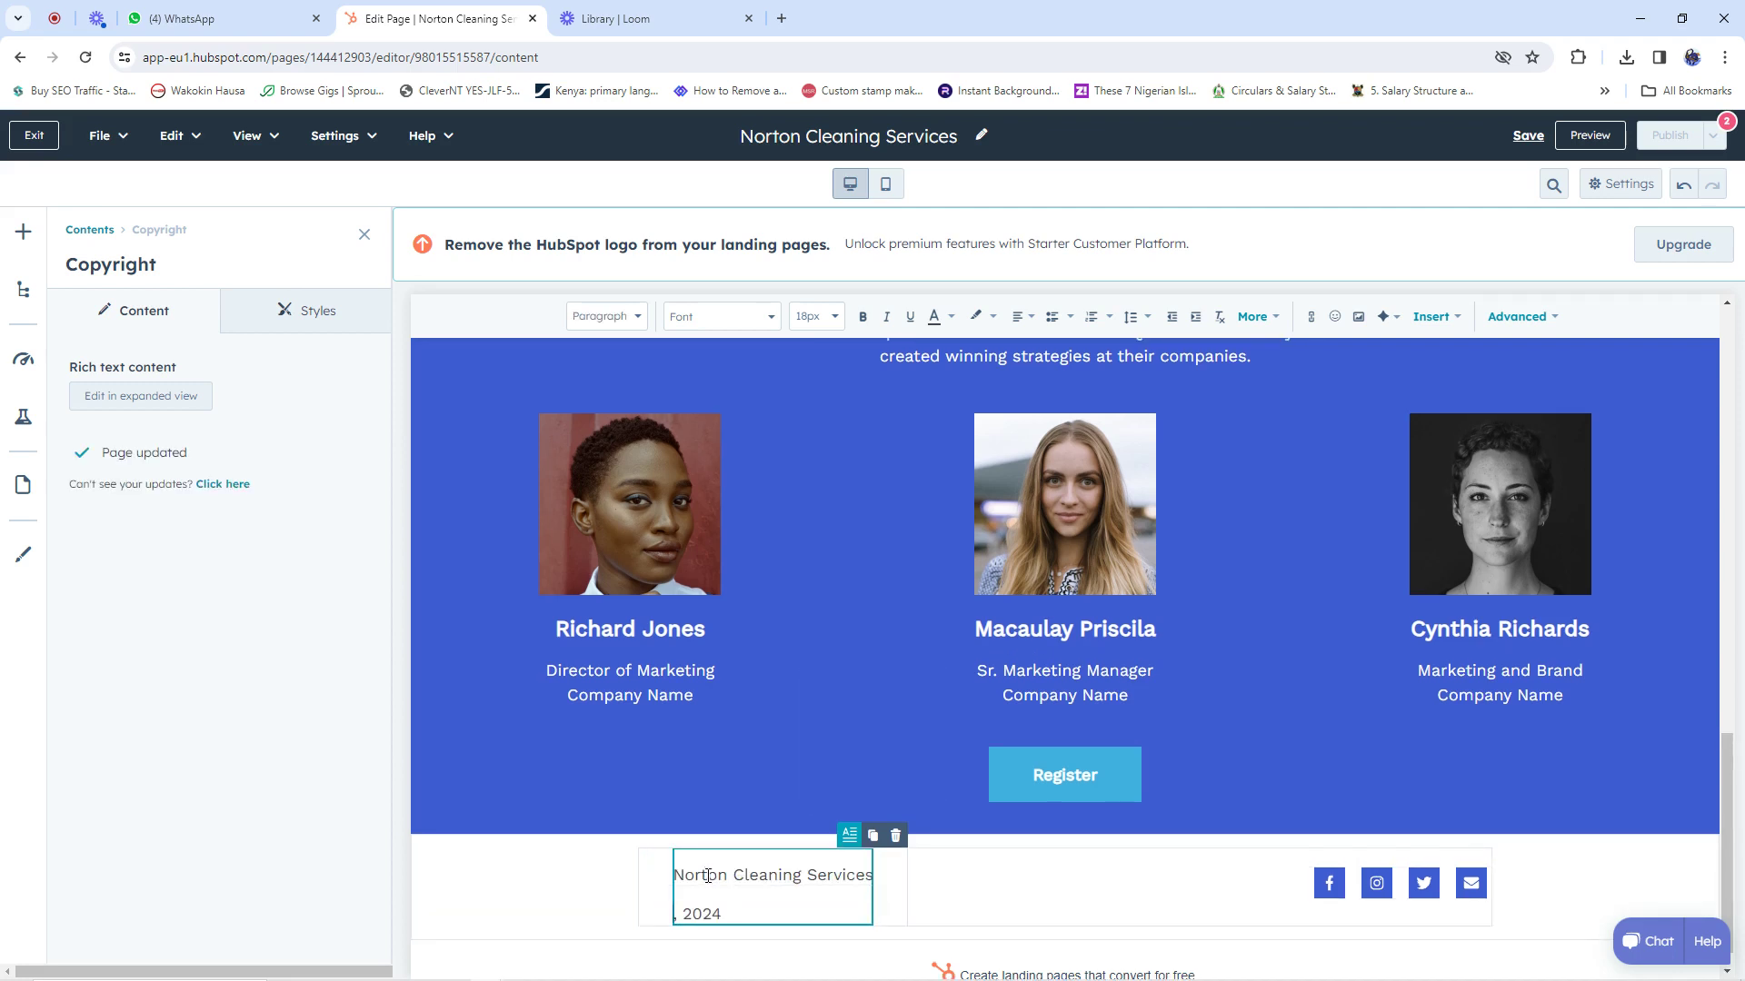
pyautogui.press('BackSpace')
pyautogui.click(1026, 871)
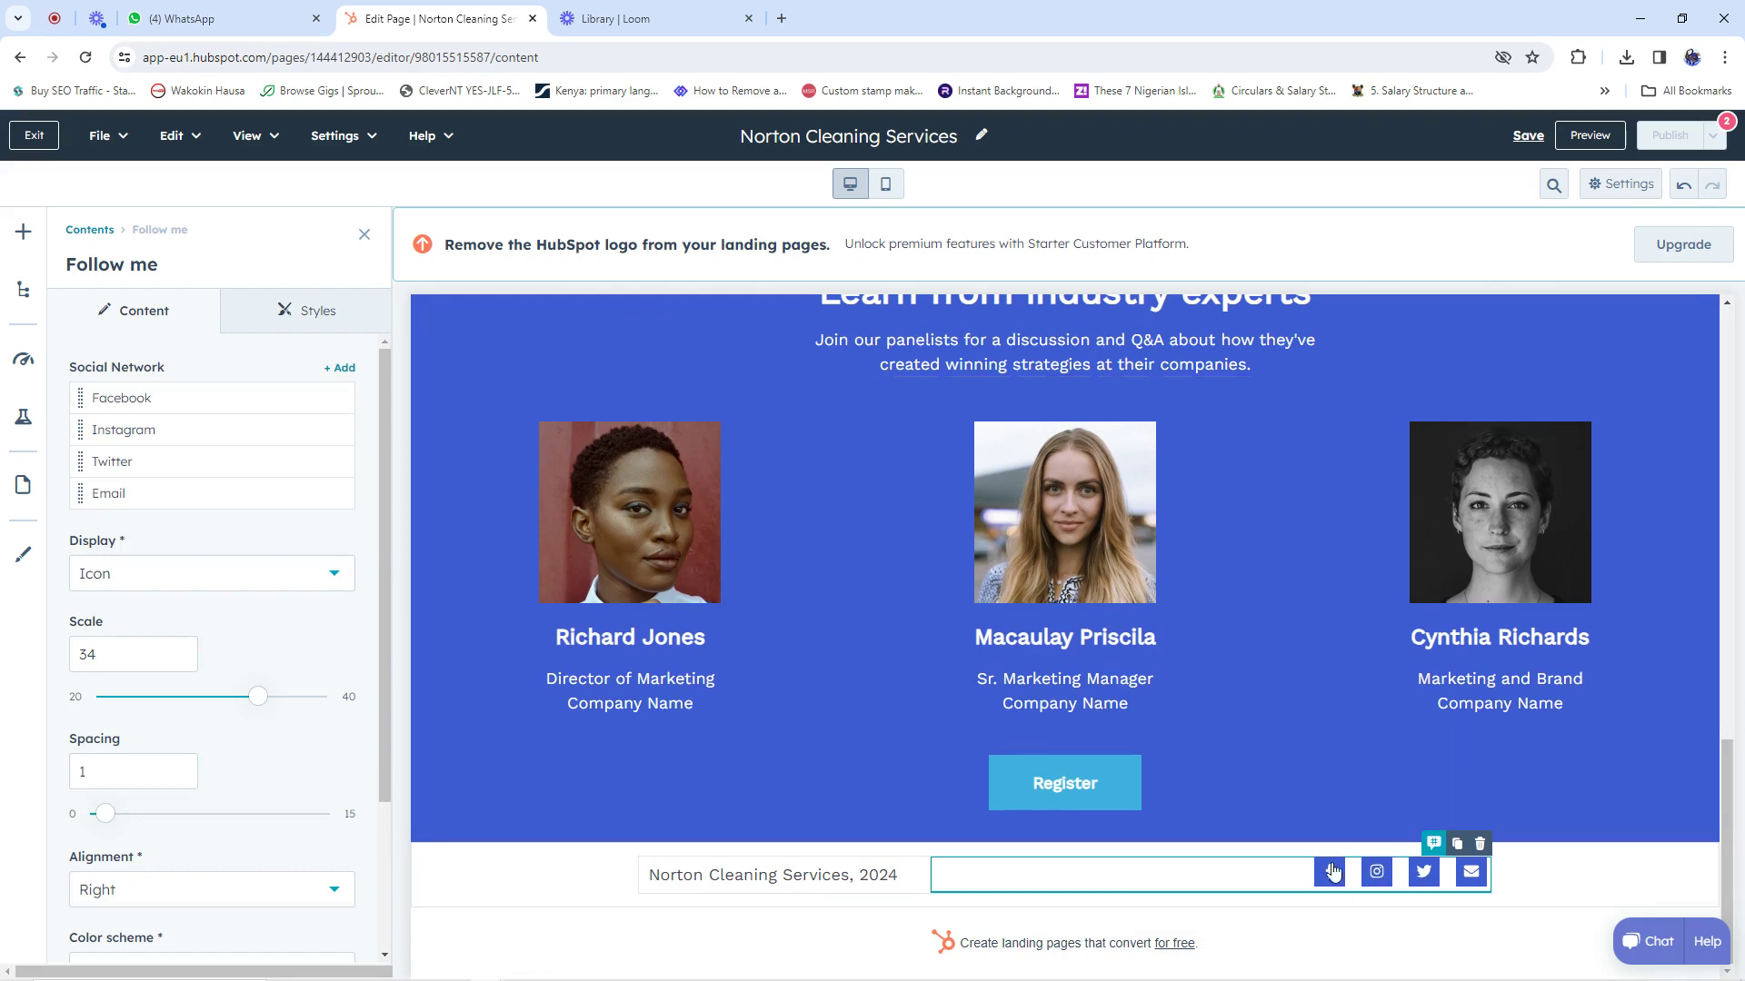
# Delete the Compass logo module from the top of the page
pyautogui.scroll(7, 1404, 778)
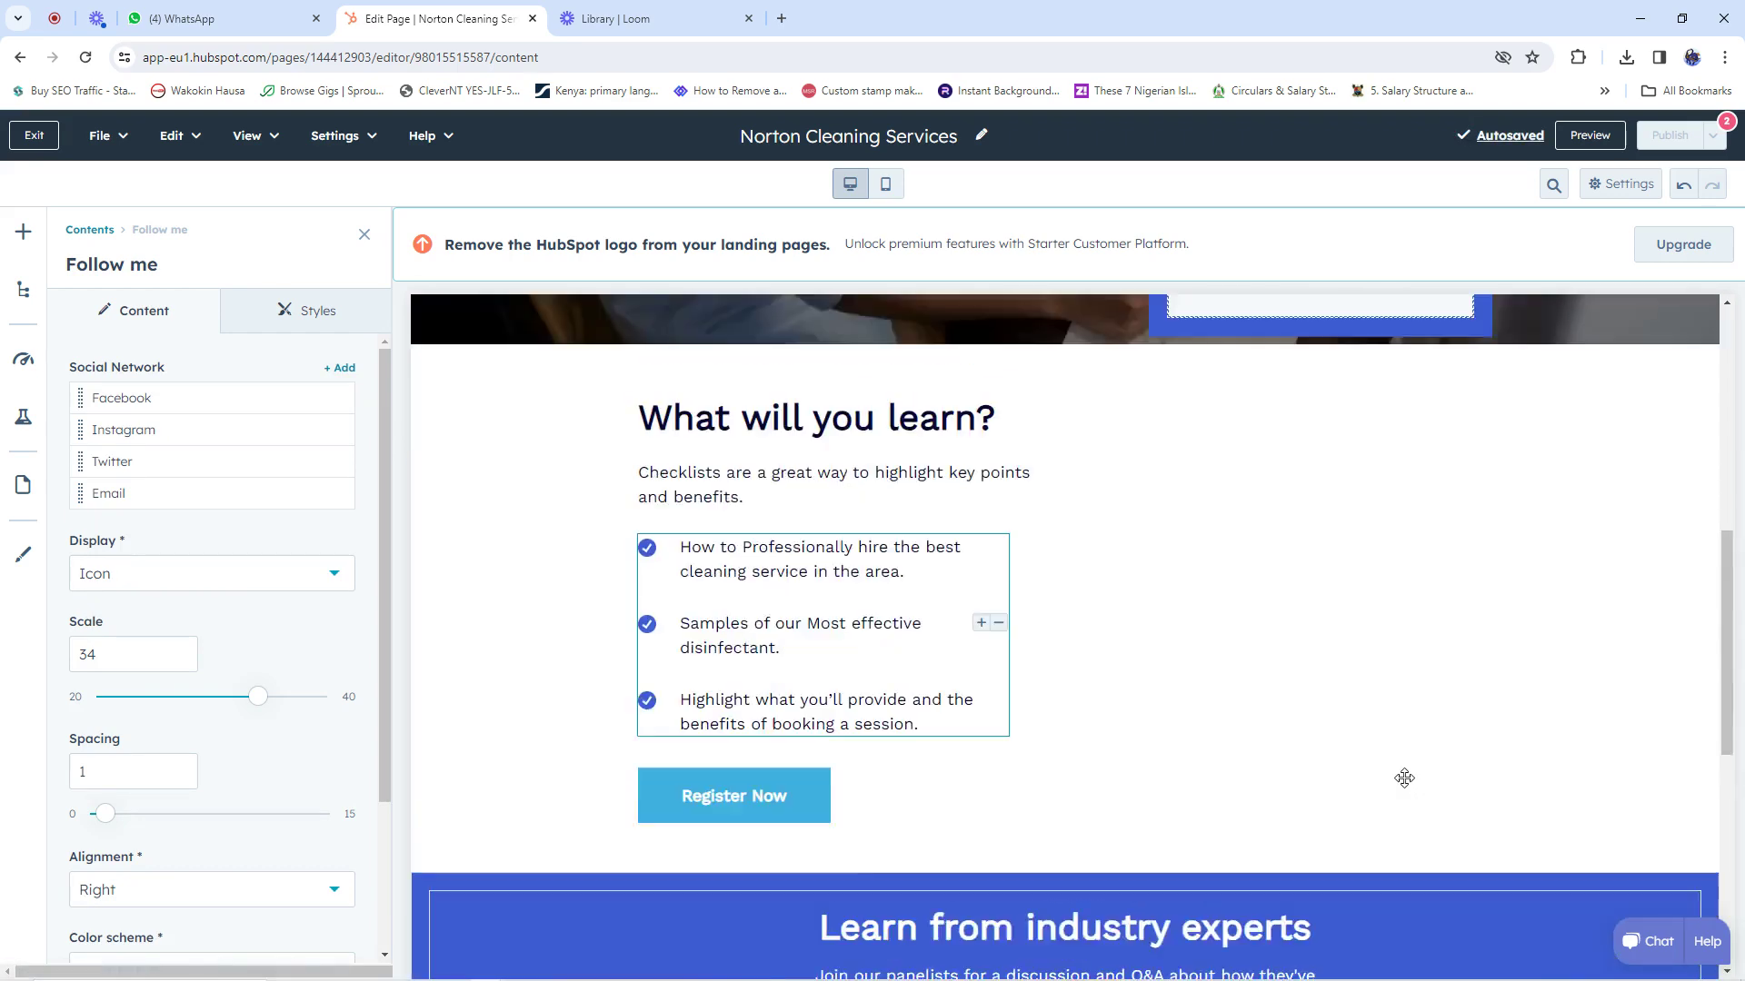
pyautogui.scroll(8, 1404, 777)
pyautogui.scroll(-12, 1220, 794)
pyautogui.scroll(-3, 1211, 796)
pyautogui.scroll(15, 1212, 796)
pyautogui.click(1110, 340)
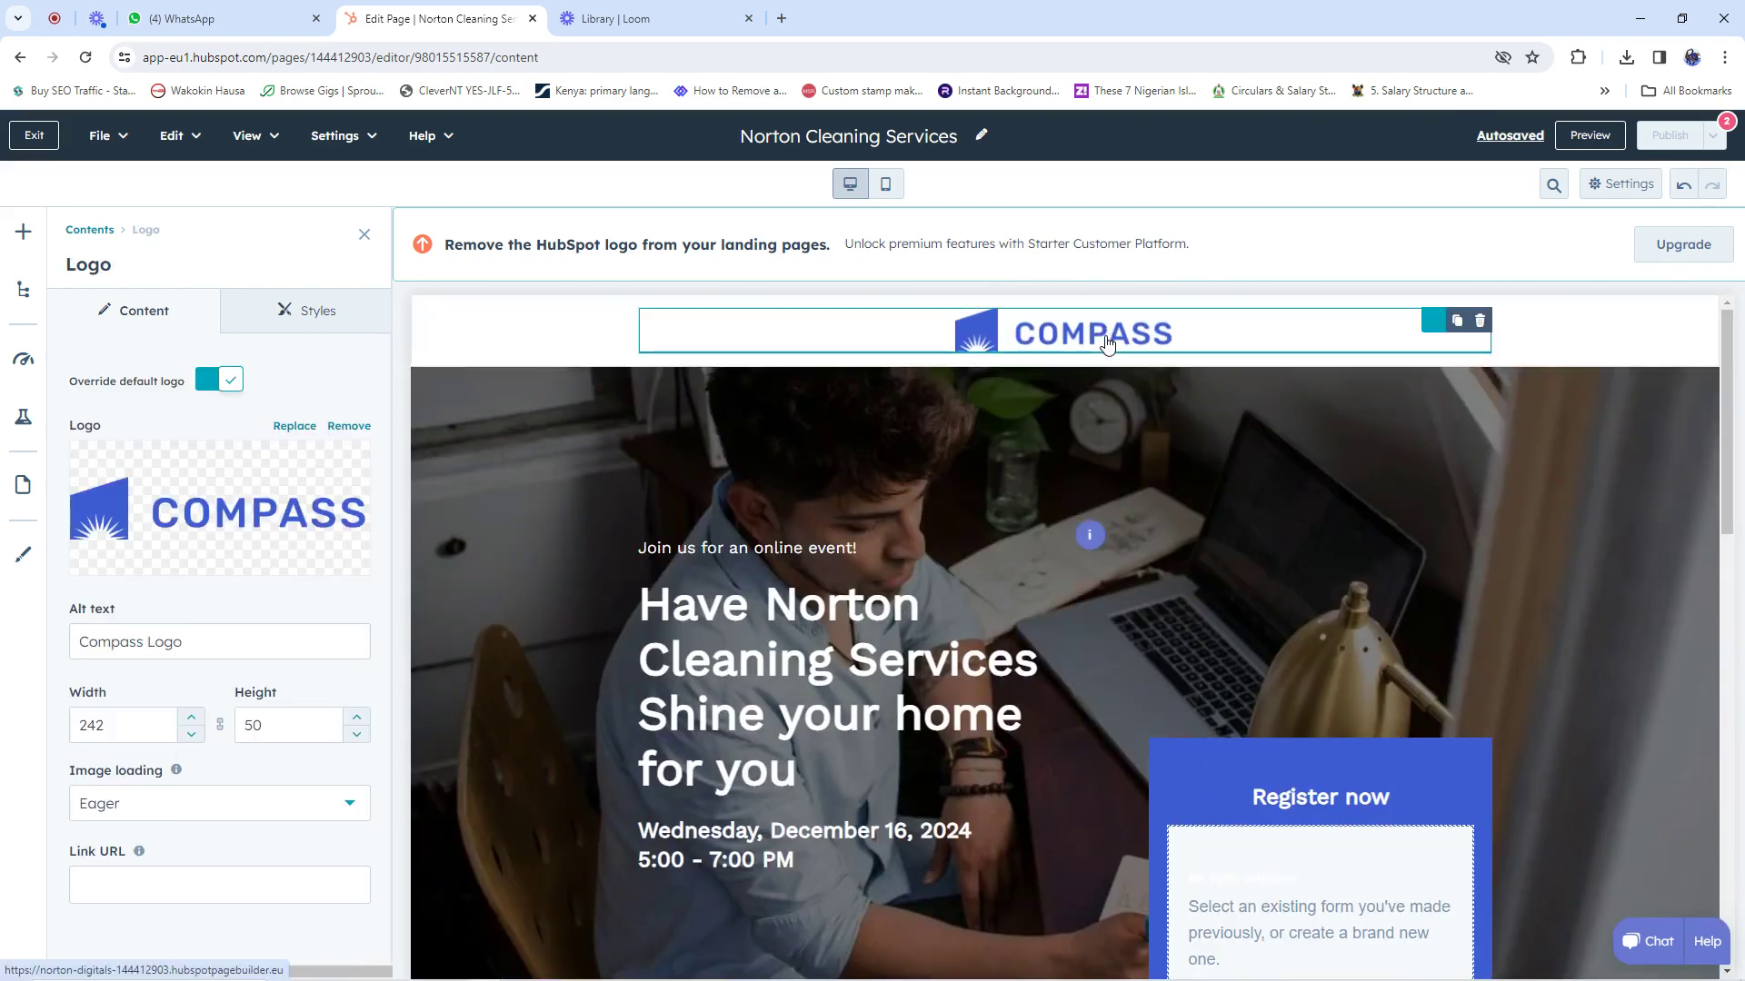
pyautogui.click(1479, 320)
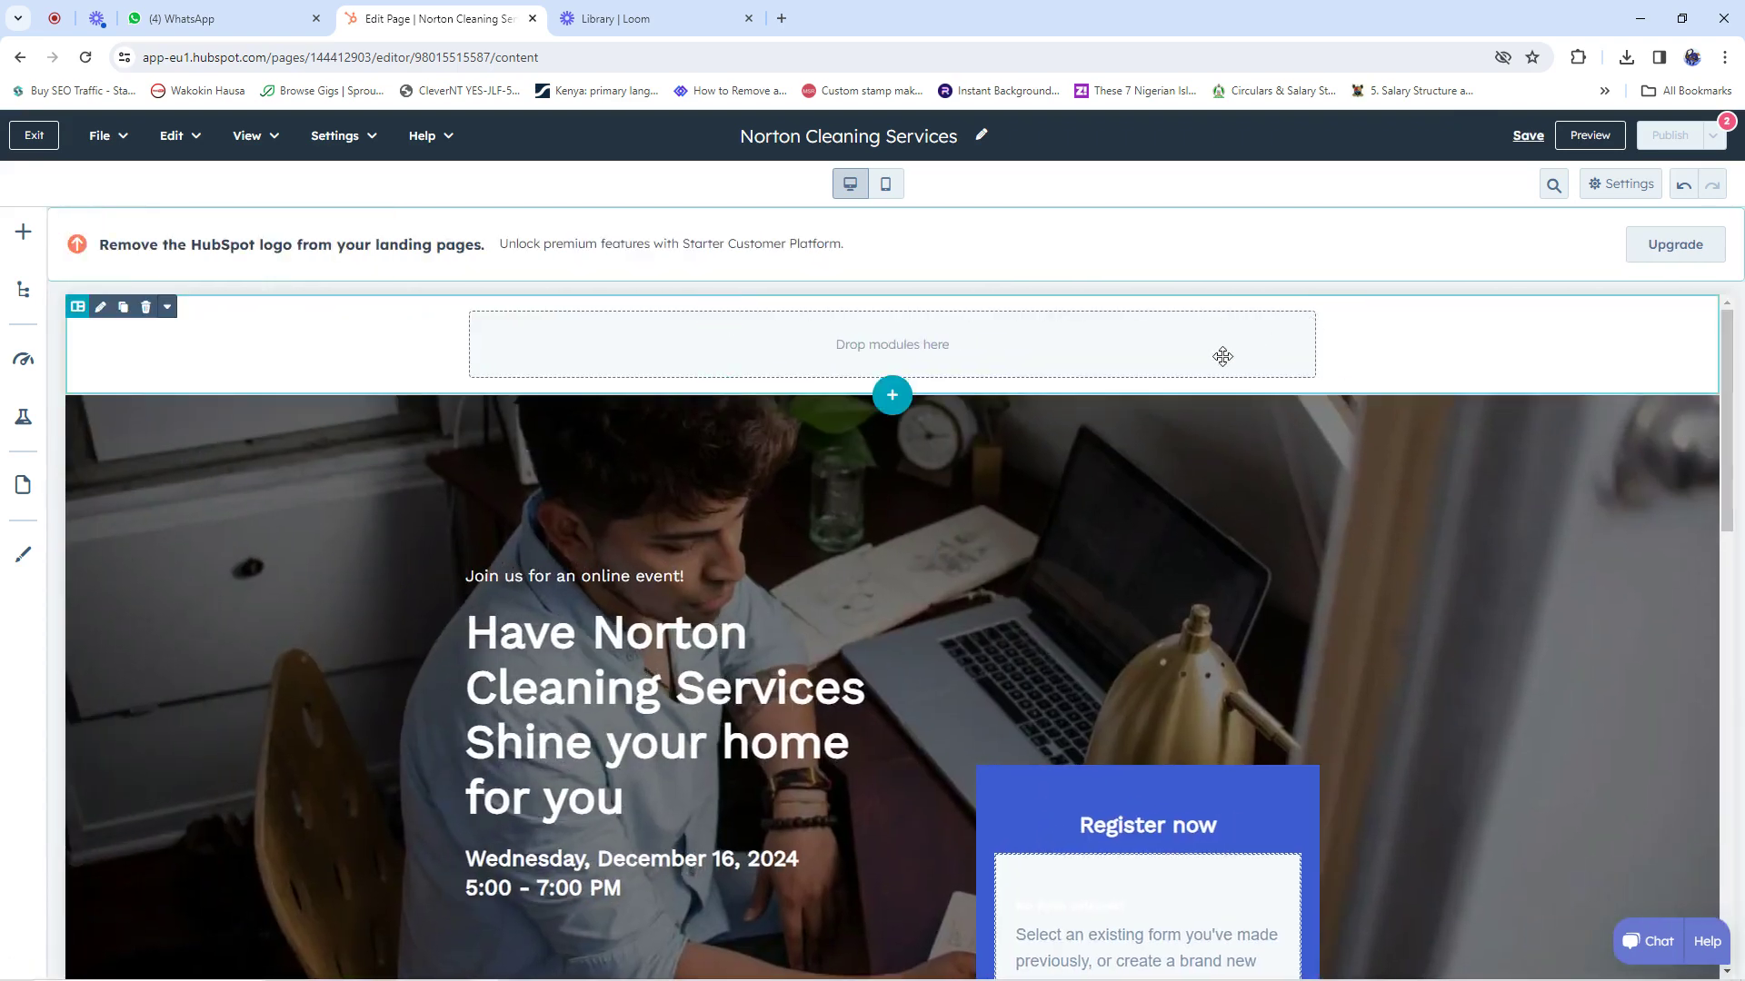
# Open the Add content panel and scroll through its options
pyautogui.click(891, 316)
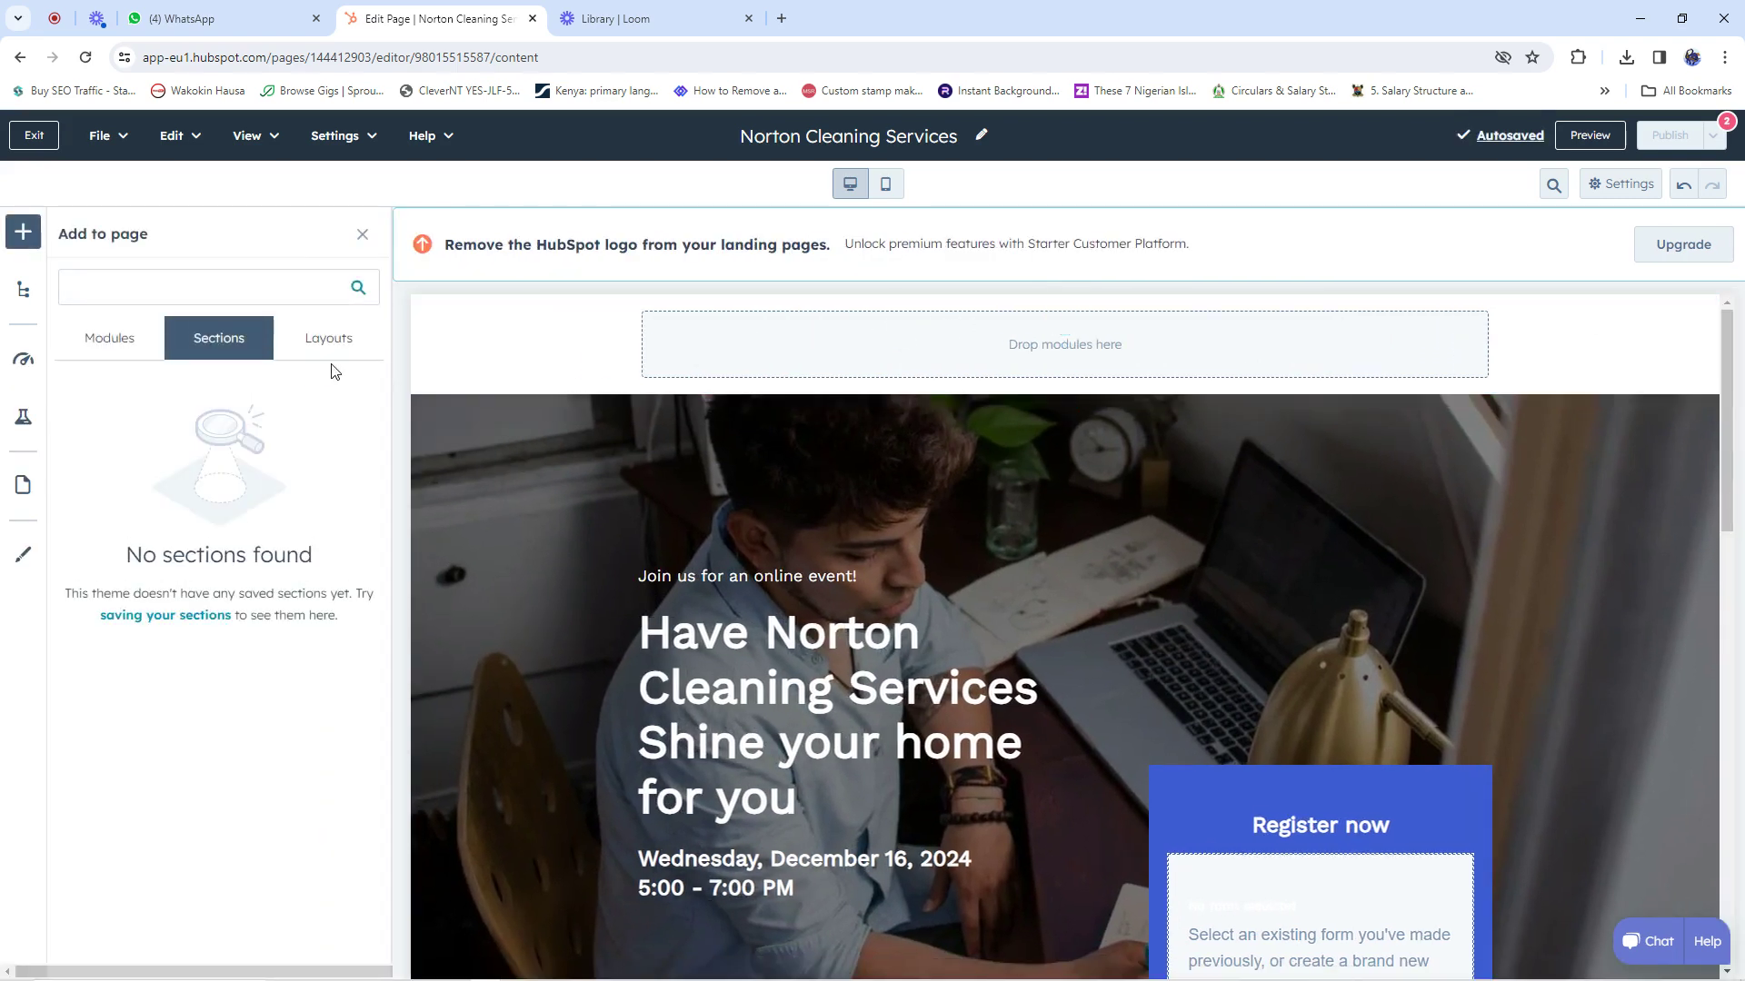
pyautogui.moveTo(1205, 417)
pyautogui.scroll(-10, 1090, 563)
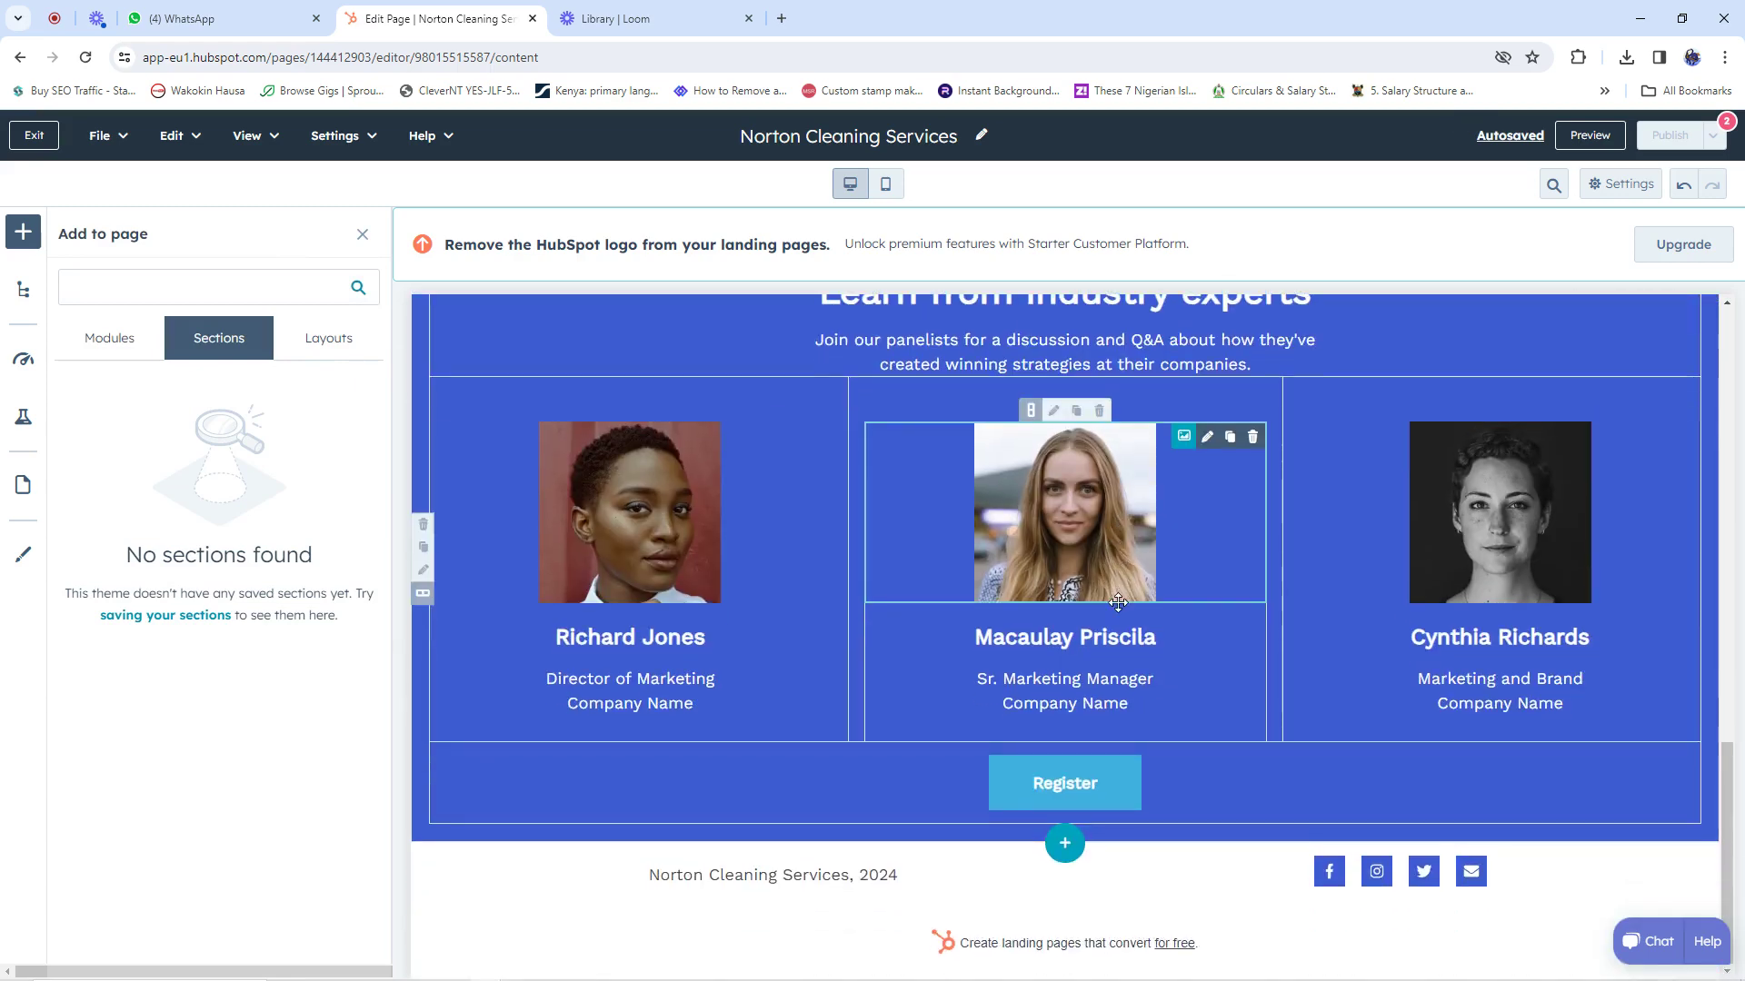
pyautogui.scroll(5, 1118, 603)
pyautogui.scroll(5, 1114, 611)
pyautogui.scroll(-5, 1114, 611)
pyautogui.scroll(-5, 1109, 634)
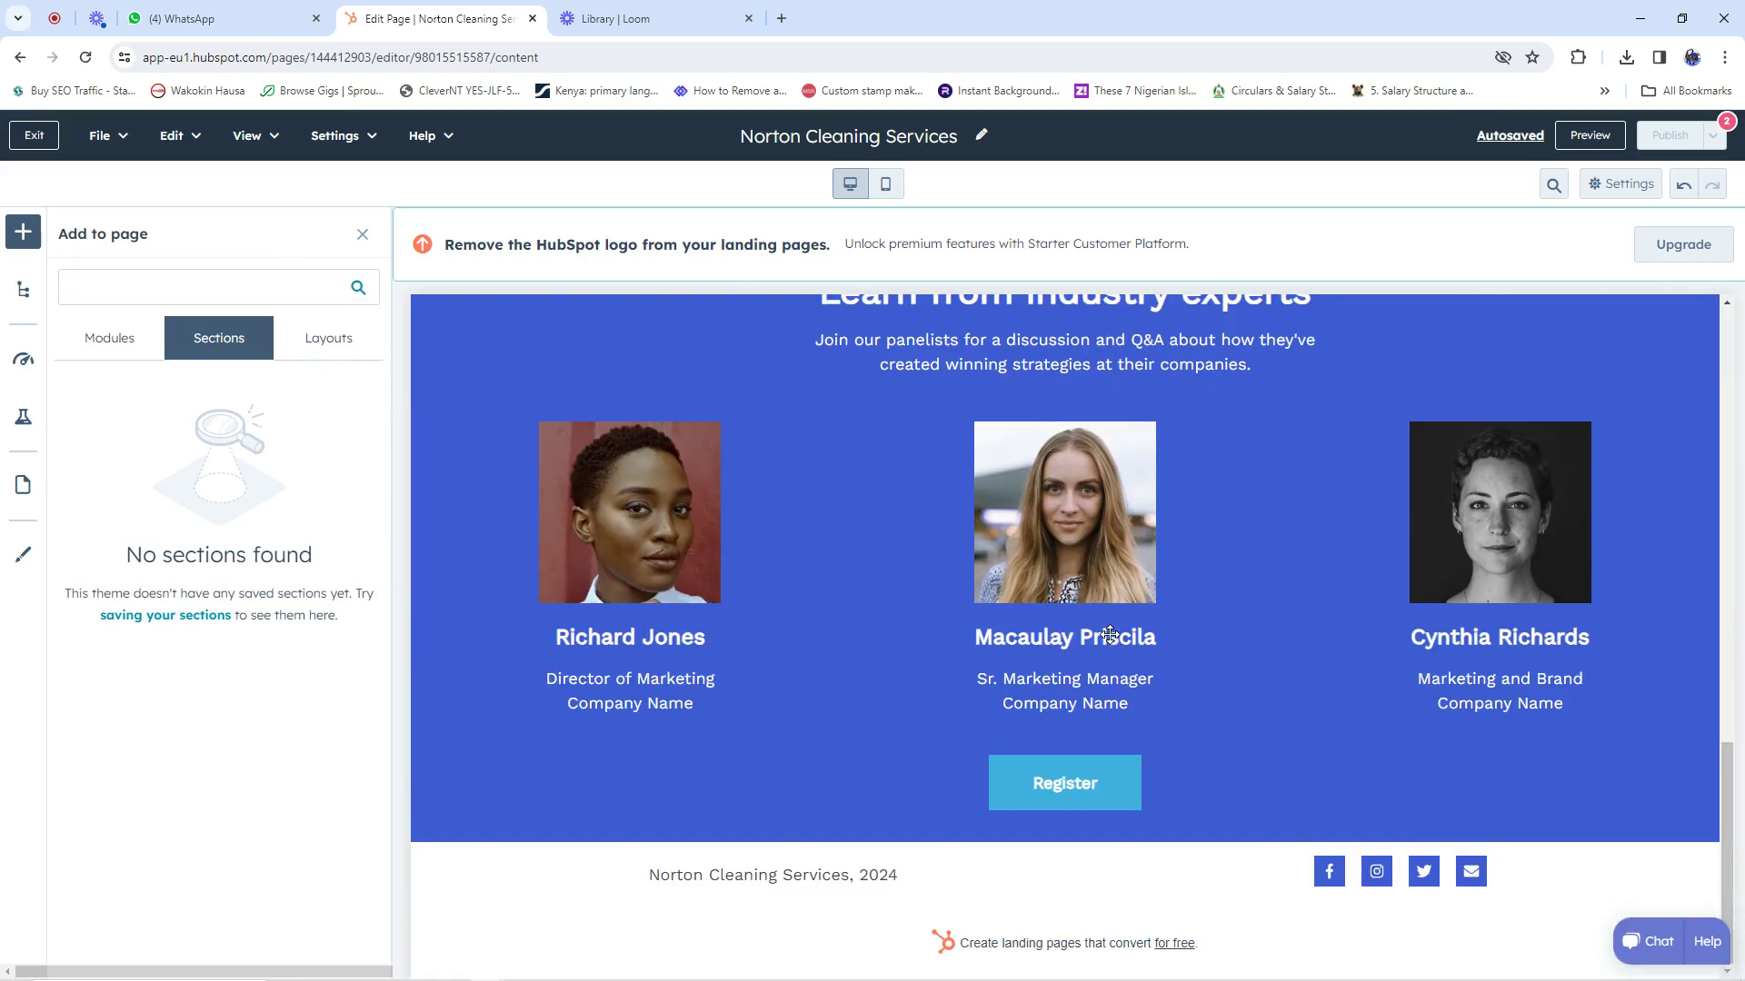
pyautogui.moveTo(1065, 658)
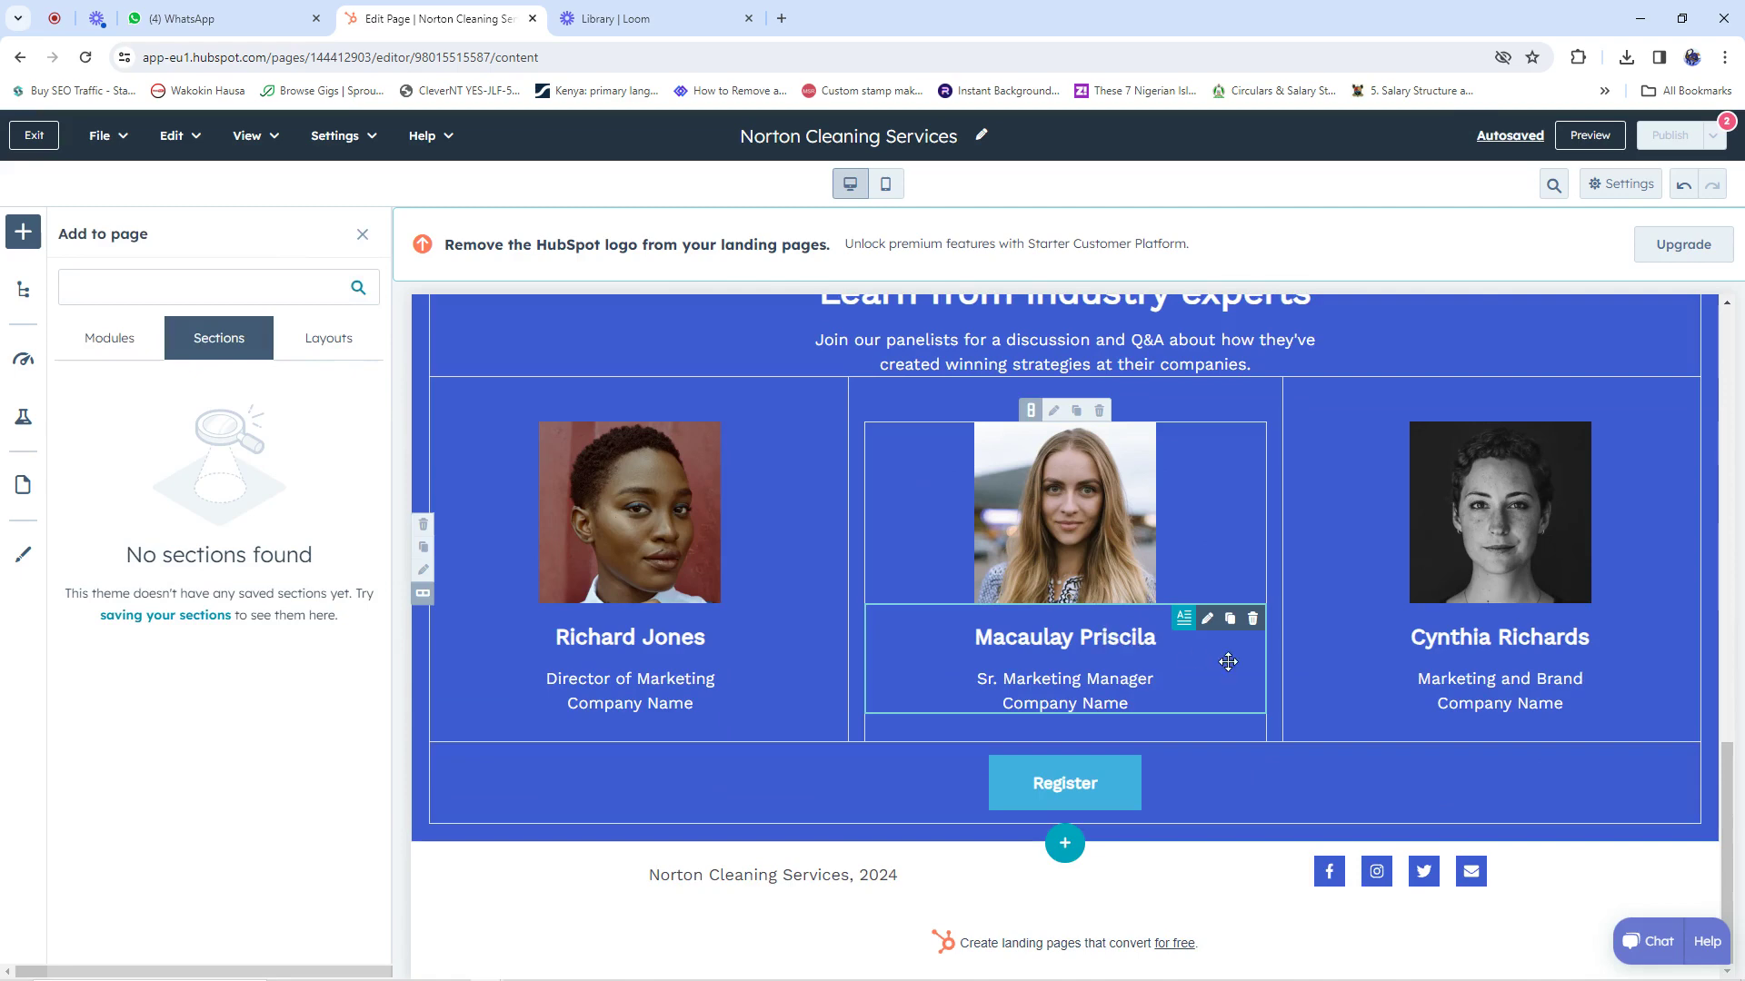
pyautogui.scroll(5, 1478, 430)
pyautogui.scroll(5, 1478, 429)
pyautogui.scroll(1, 1478, 430)
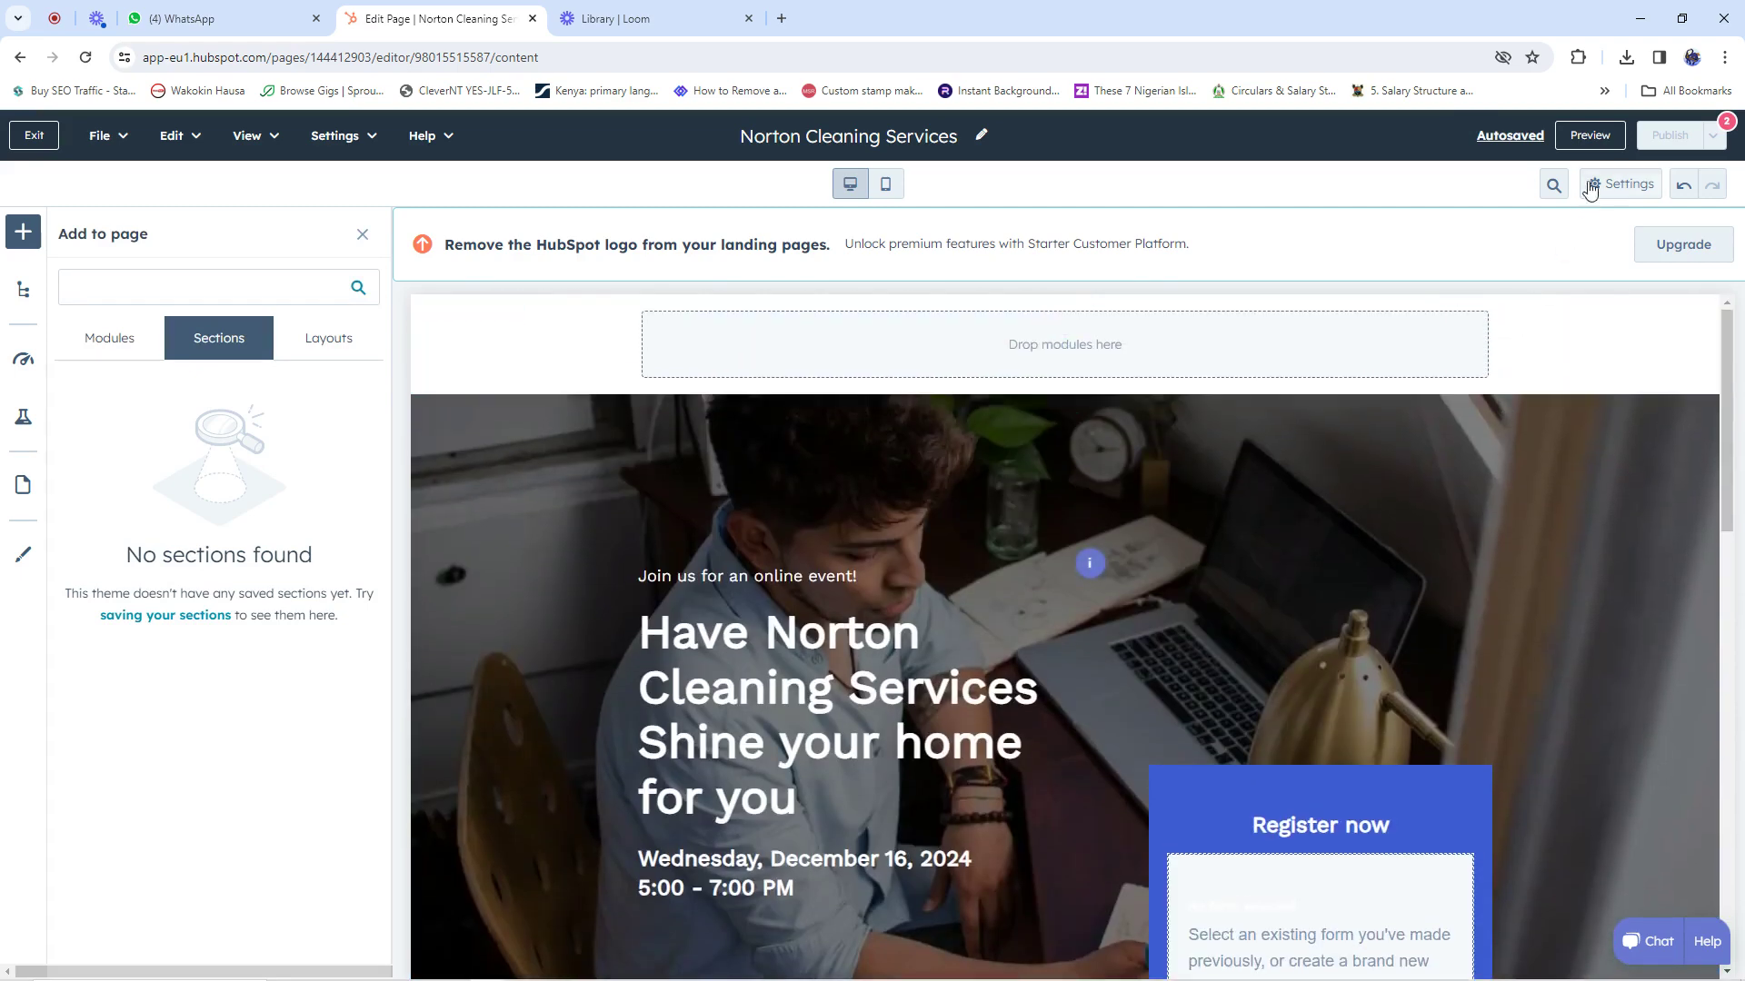
# Preview the Norton Cleaning Services landing page and scroll through it
pyautogui.click(1590, 136)
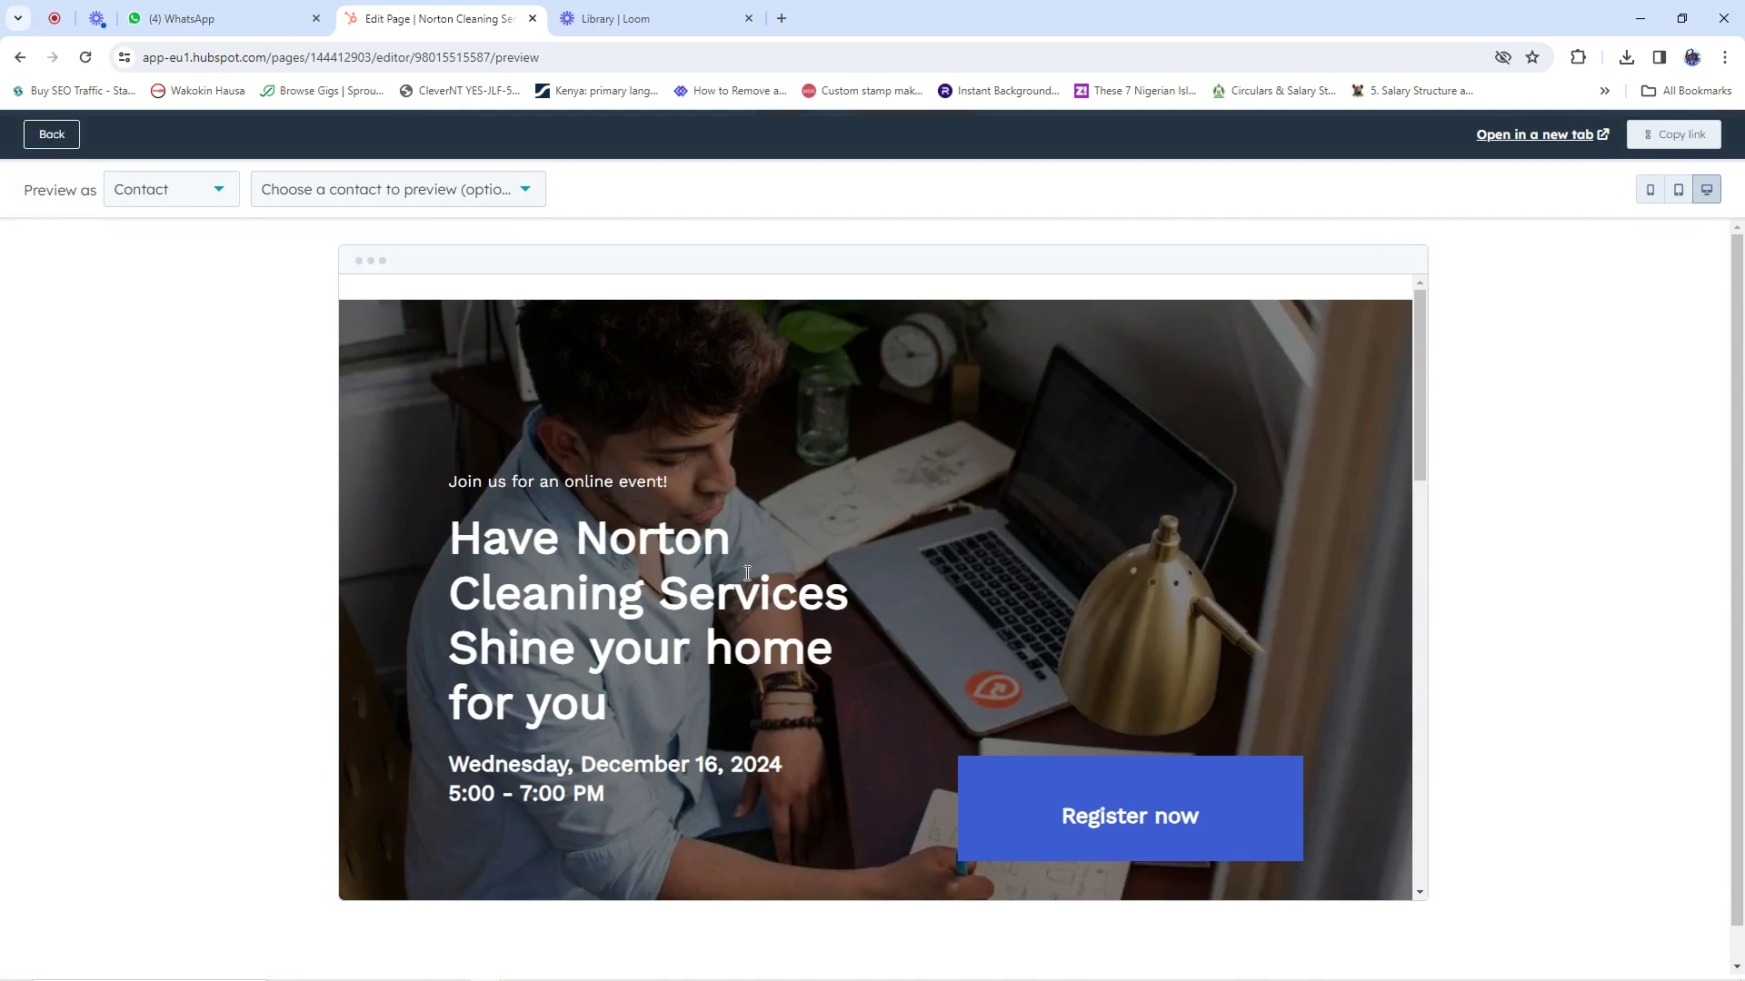
pyautogui.scroll(-5, 778, 578)
pyautogui.scroll(-5, 790, 582)
pyautogui.scroll(-4, 804, 583)
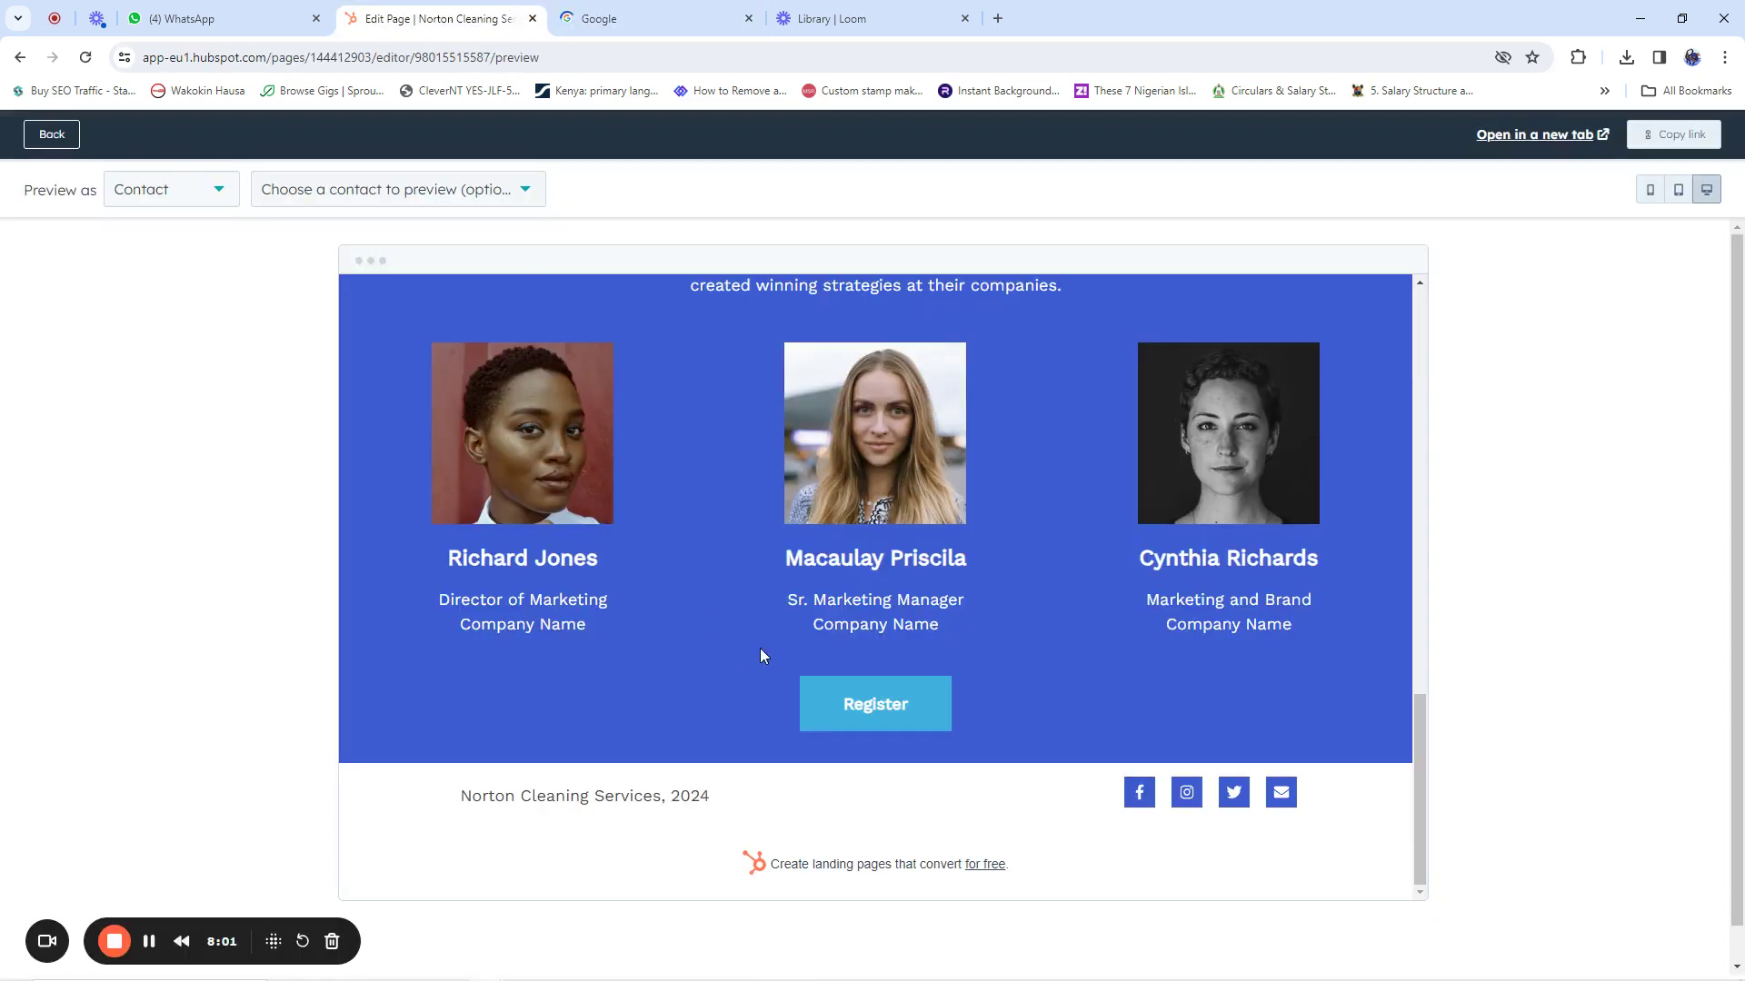
pyautogui.scroll(7, 780, 656)
pyautogui.scroll(2, 585, 765)
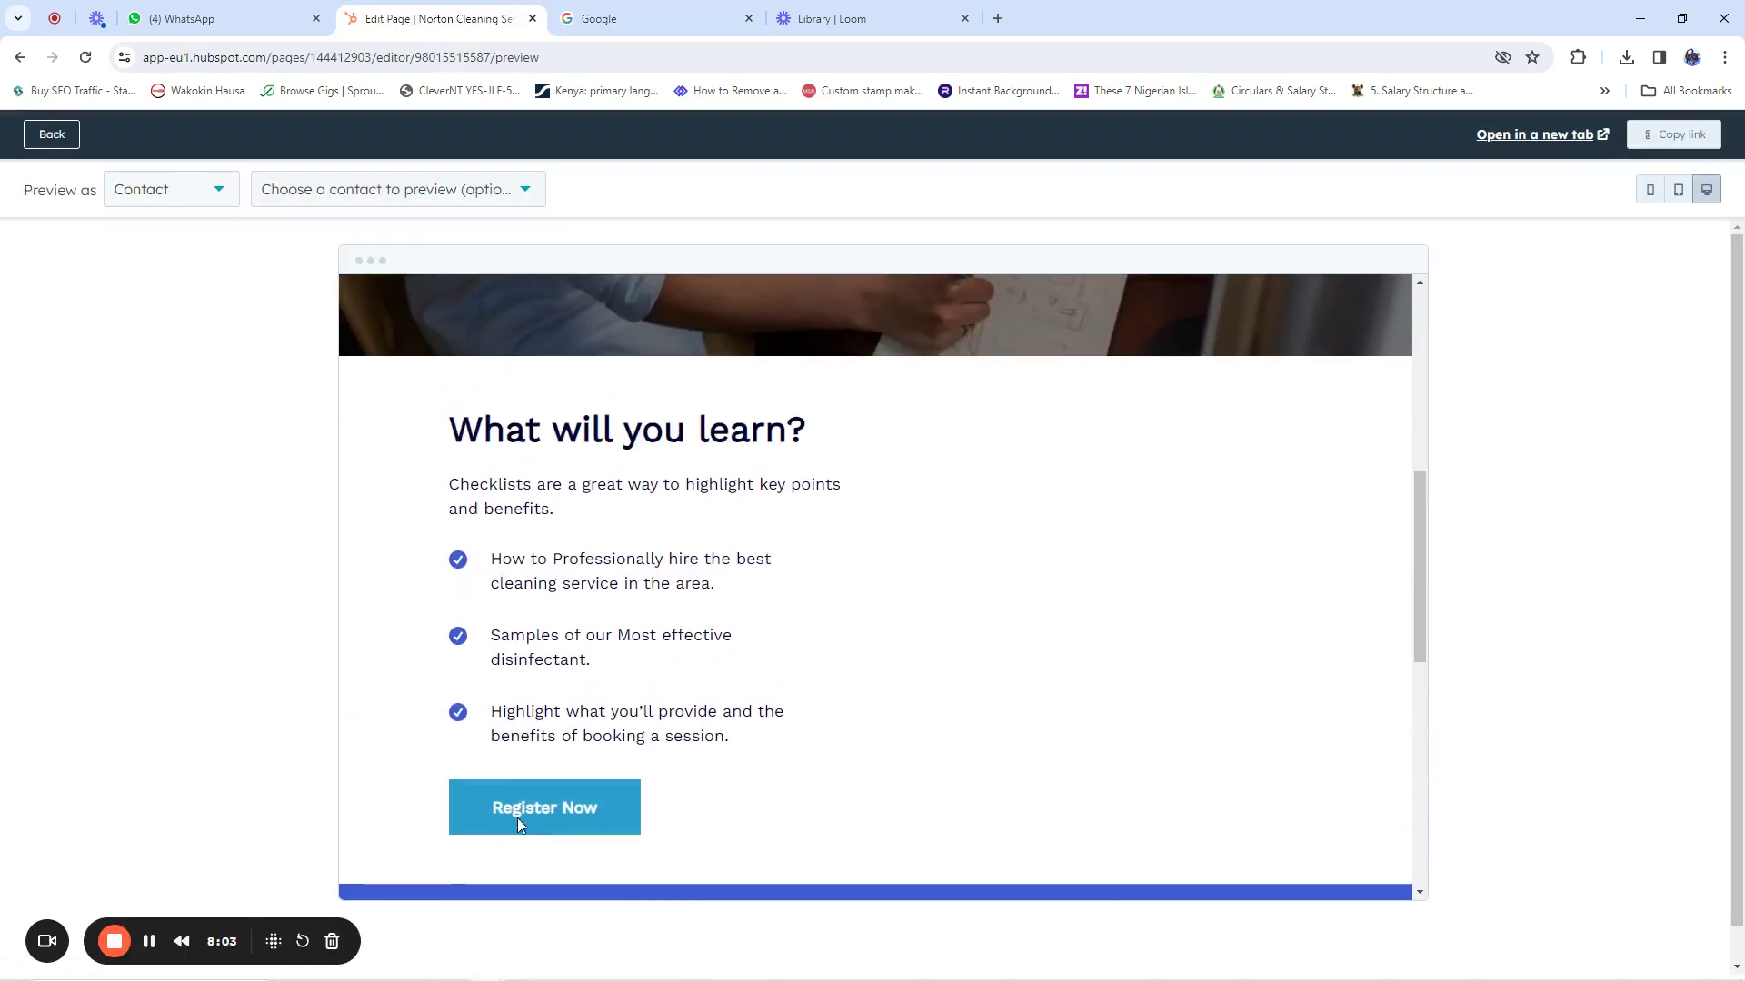
# Test the Register Now button under the checklist, then return from the preview to the editor
pyautogui.click(518, 827)
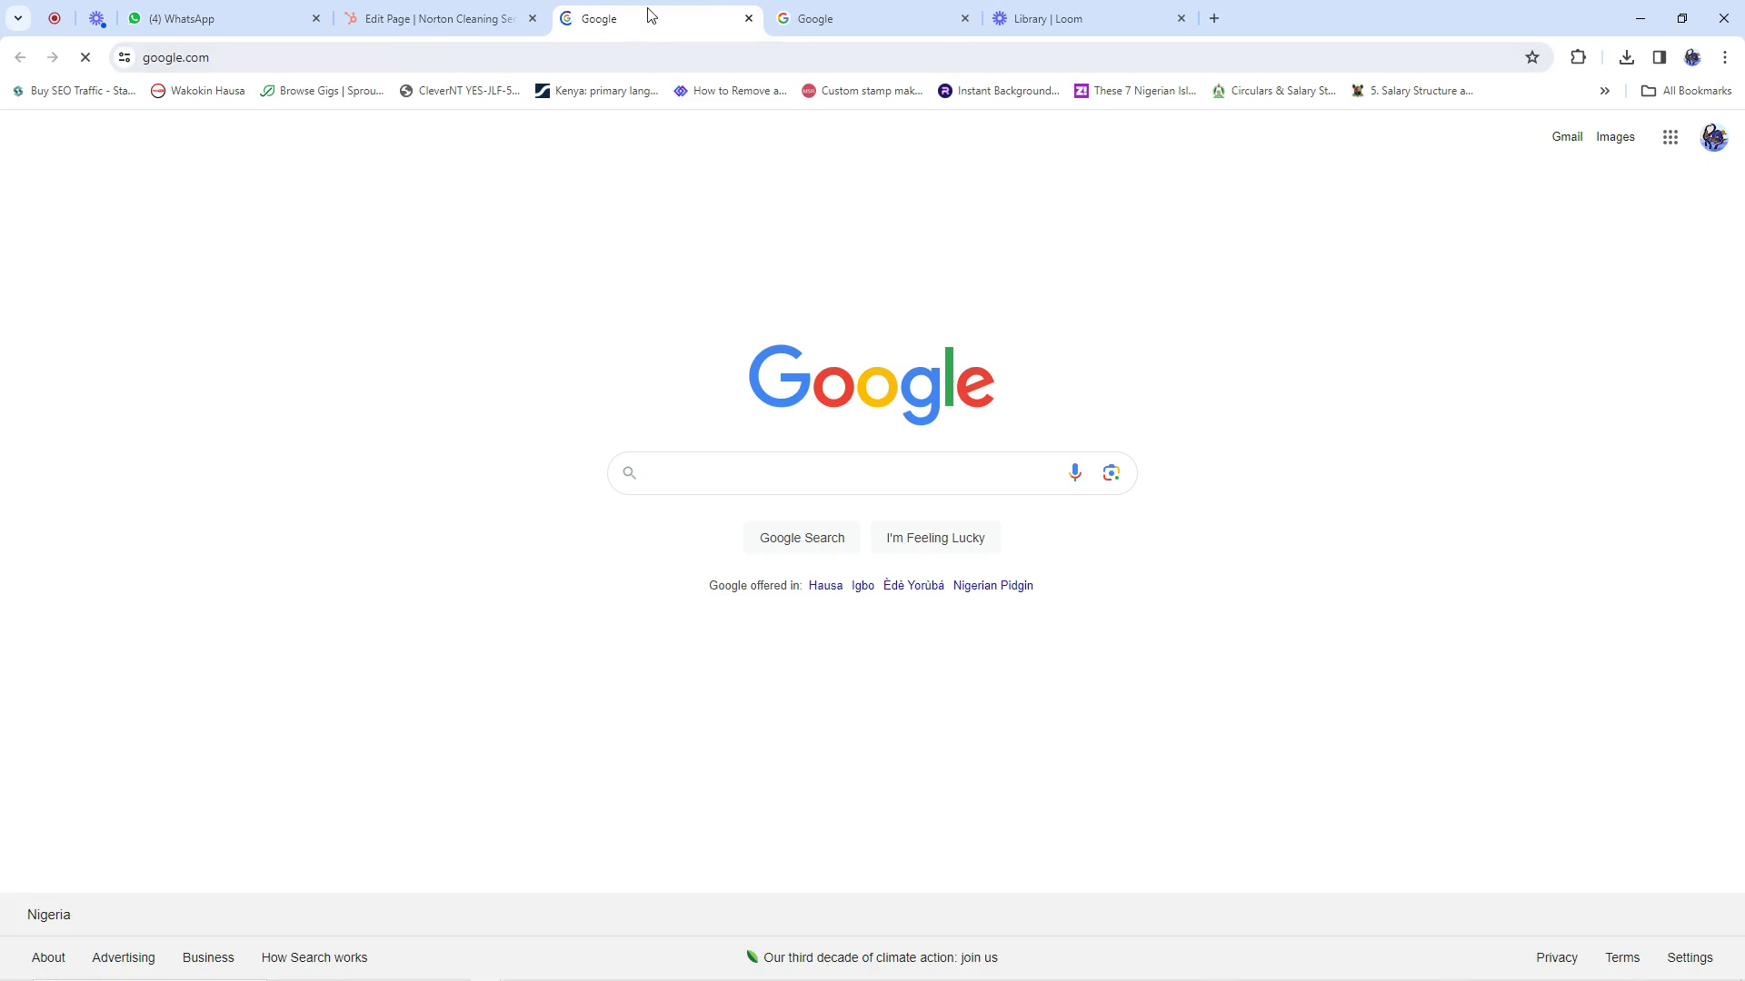
pyautogui.click(489, 11)
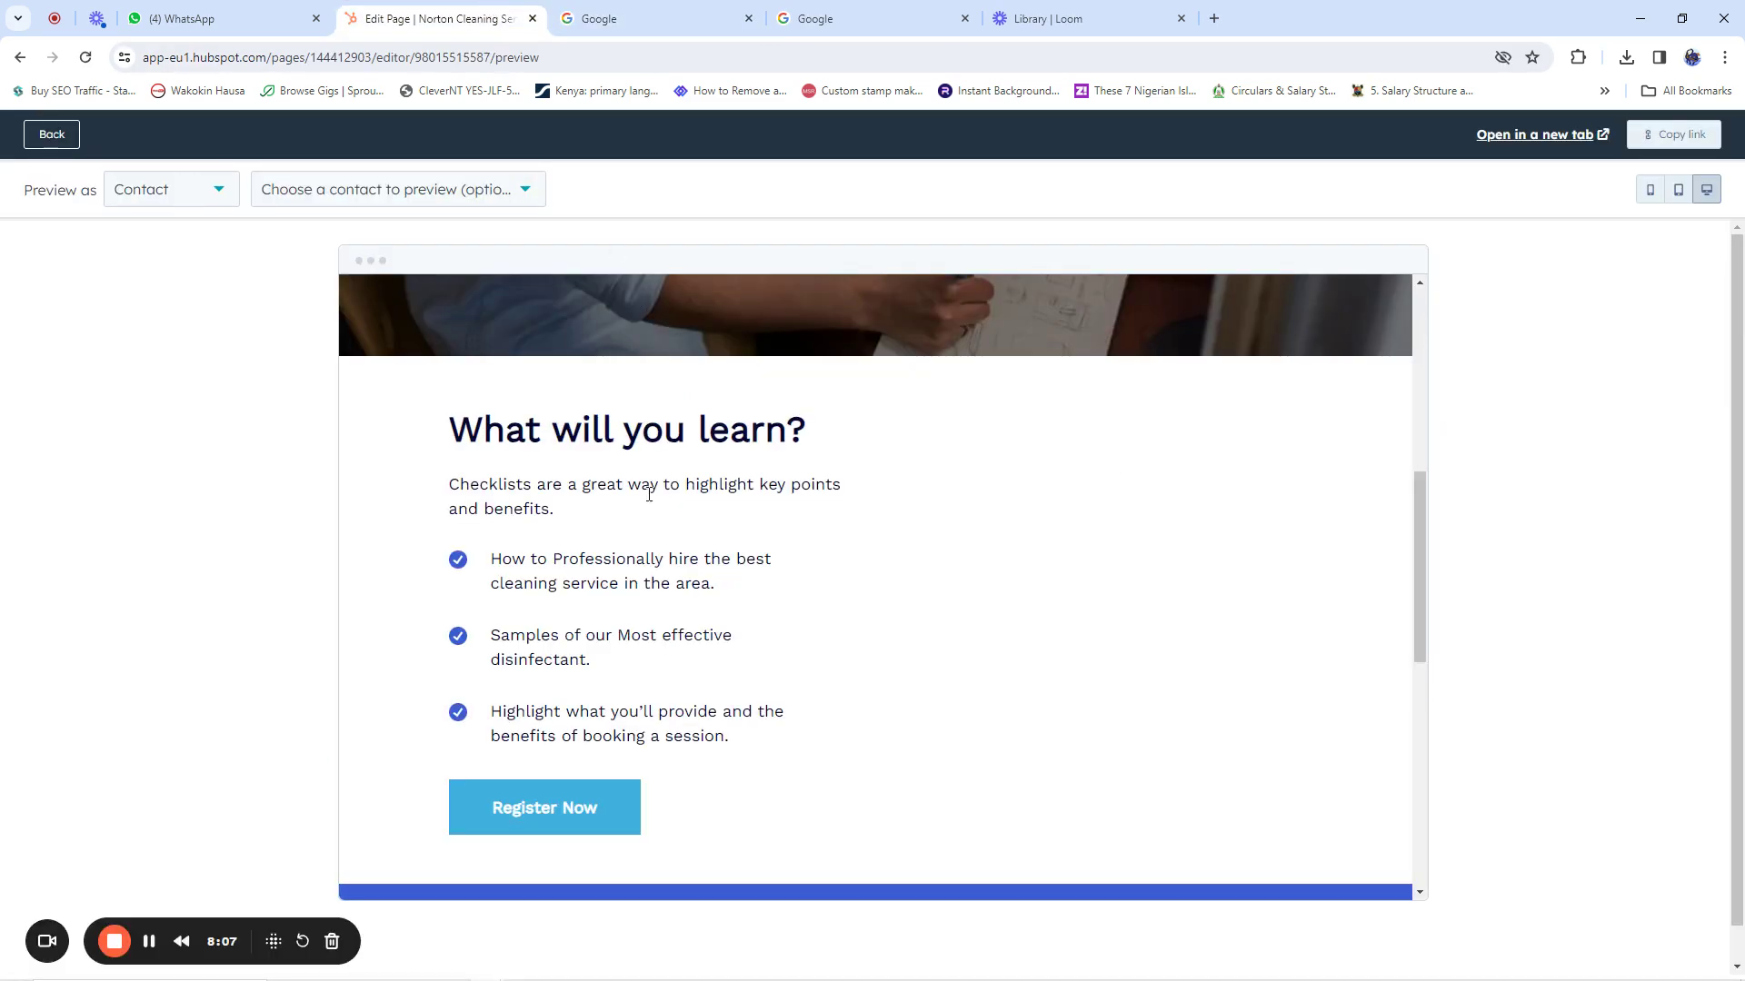
pyautogui.scroll(-5, 900, 495)
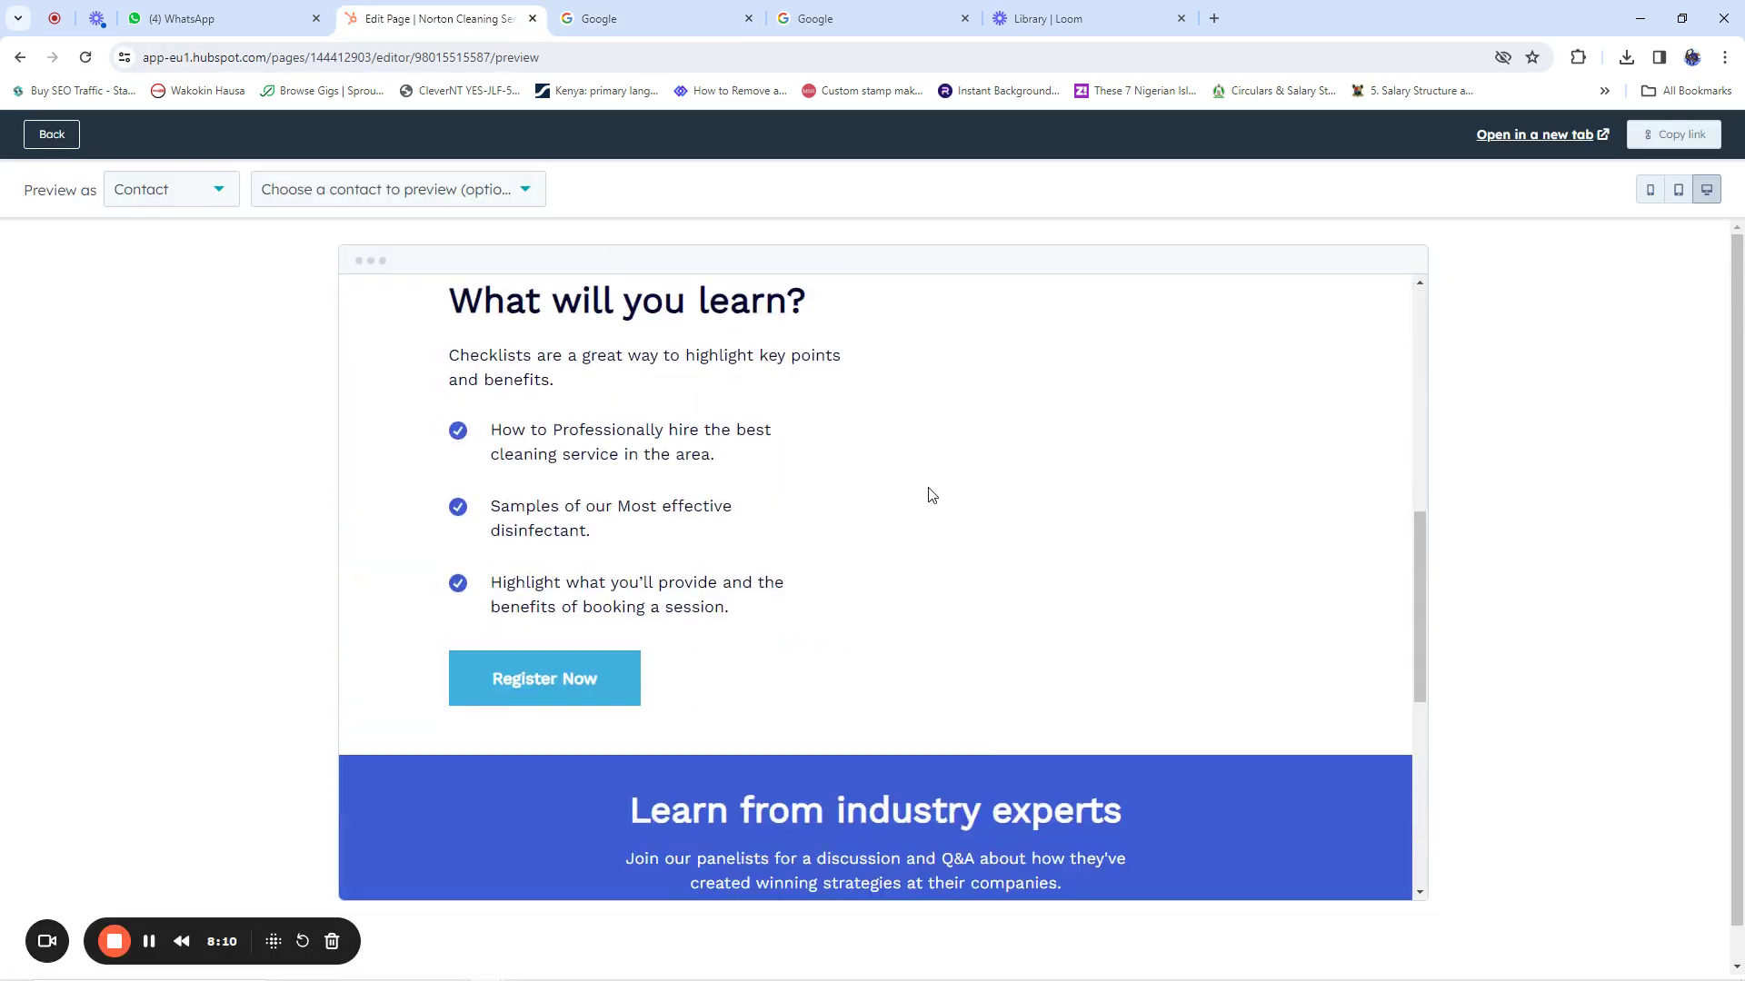
pyautogui.scroll(-10, 928, 495)
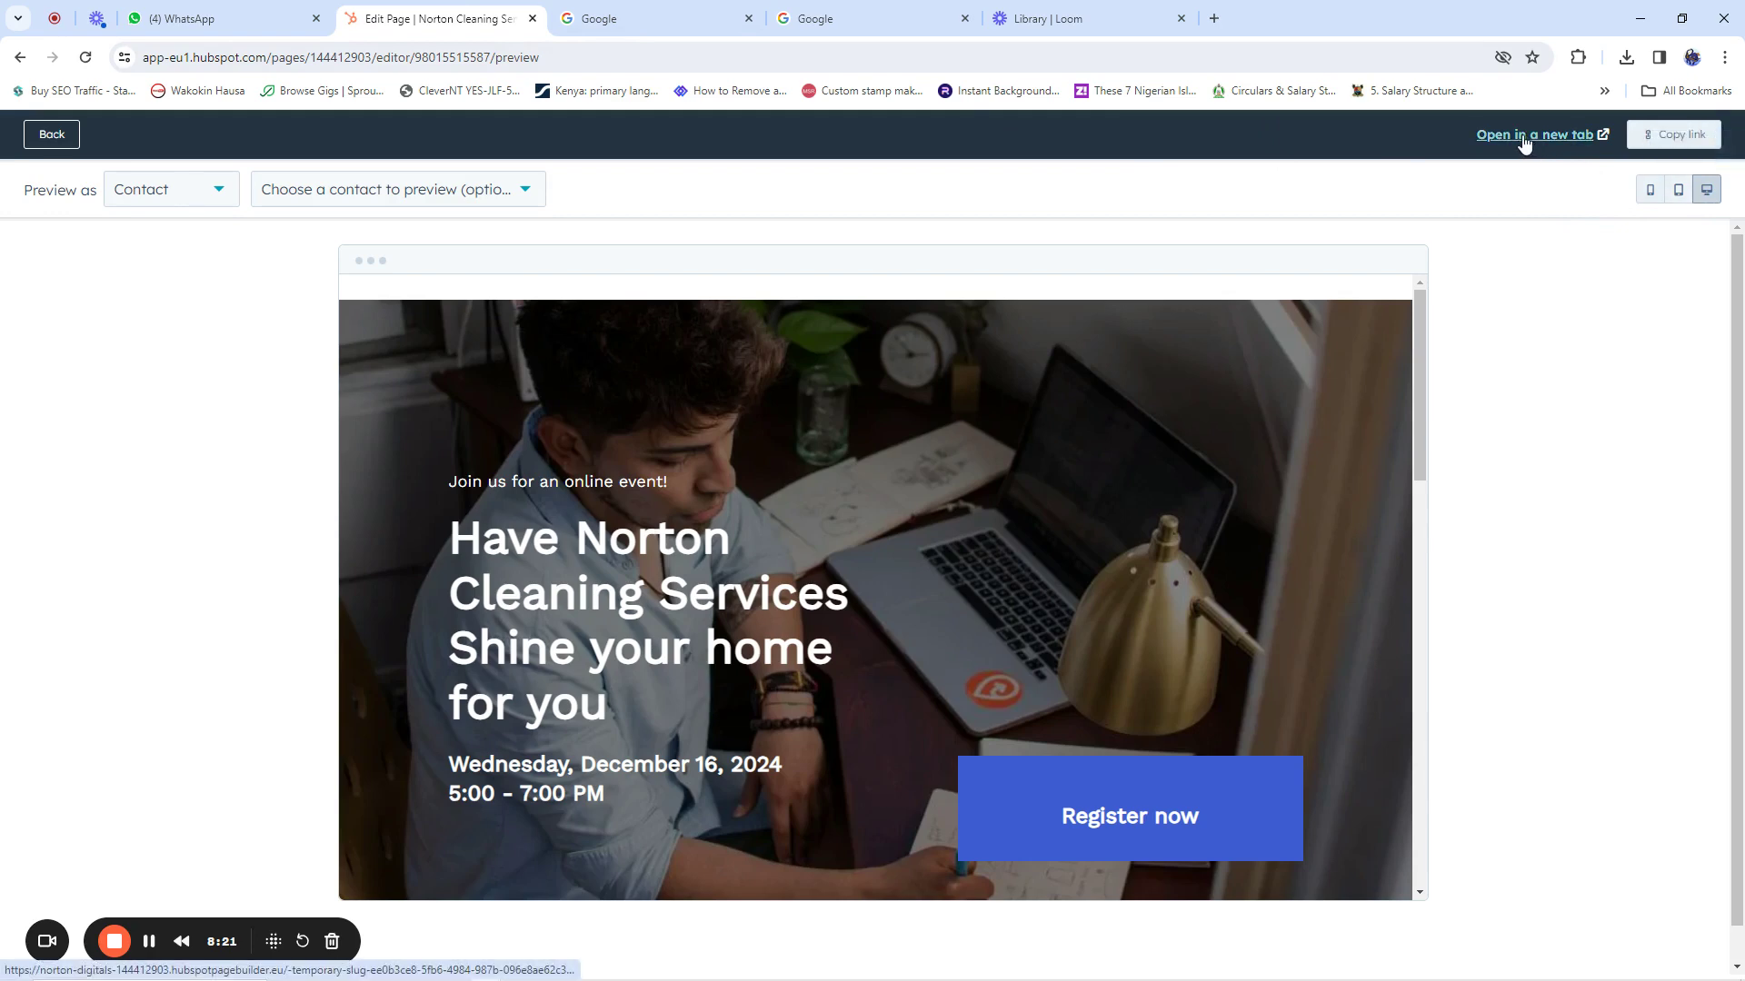
pyautogui.click(48, 136)
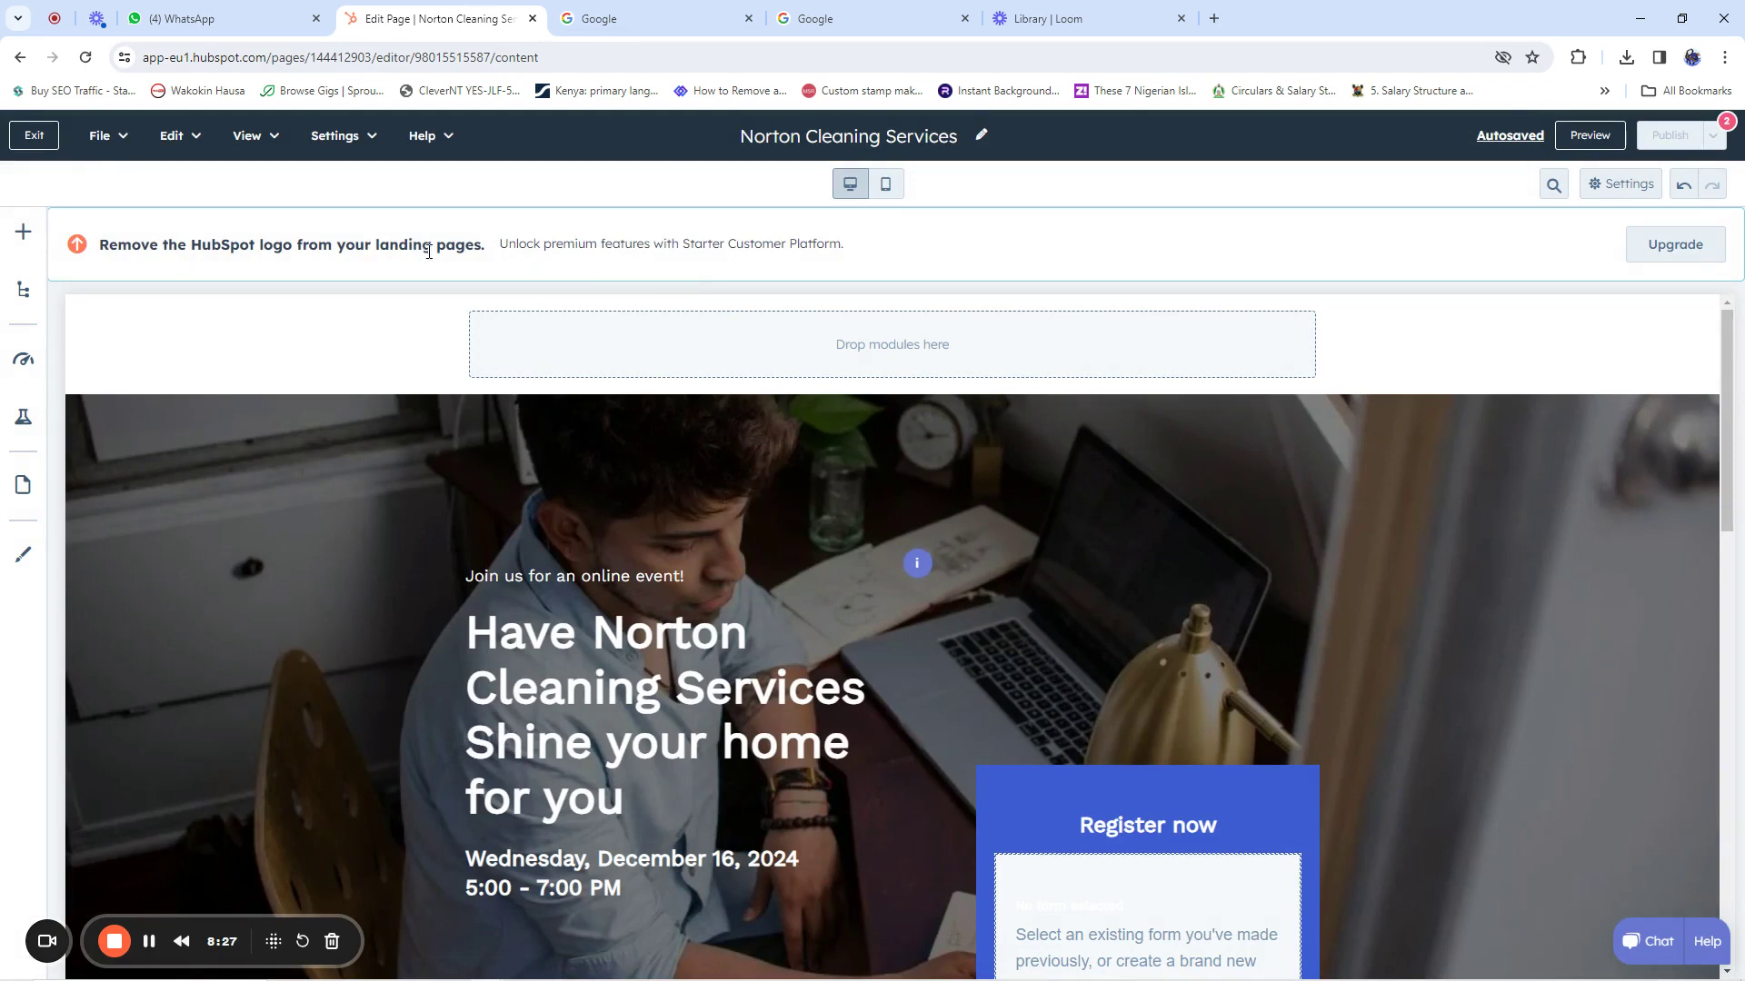
# Exit to the landing pages list and show More actions for the Norton Cleaning Services draft
pyautogui.click(34, 137)
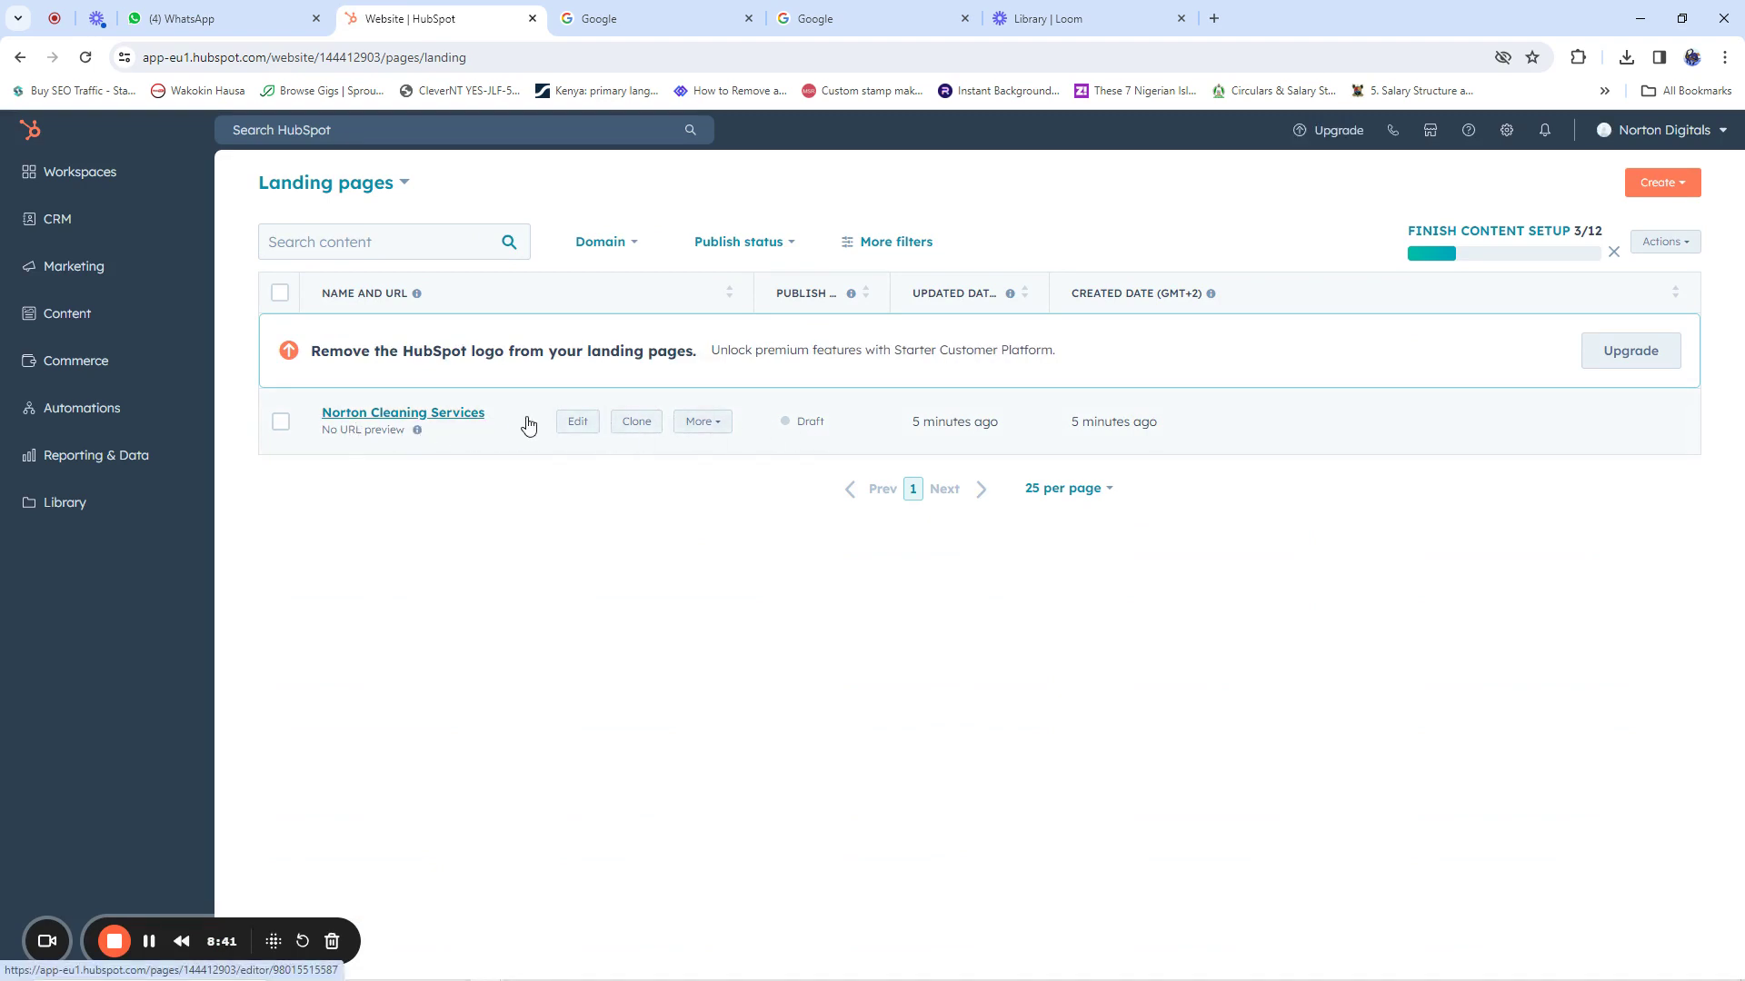
pyautogui.click(422, 413)
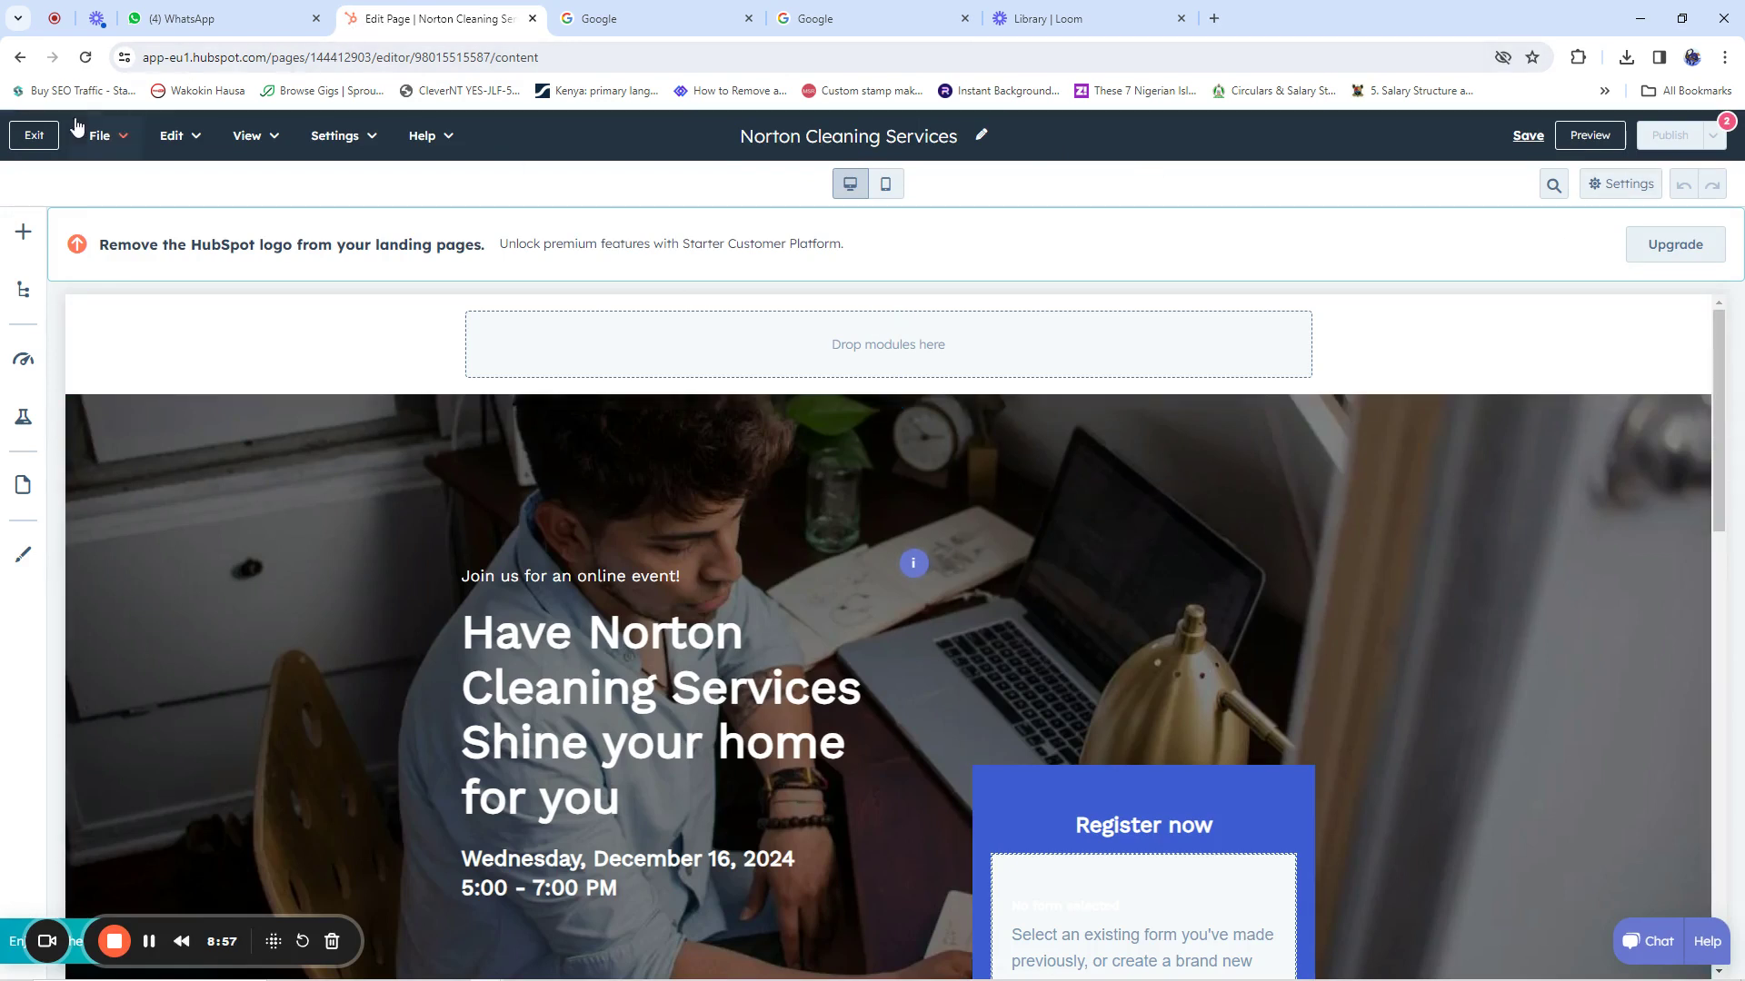
pyautogui.click(47, 136)
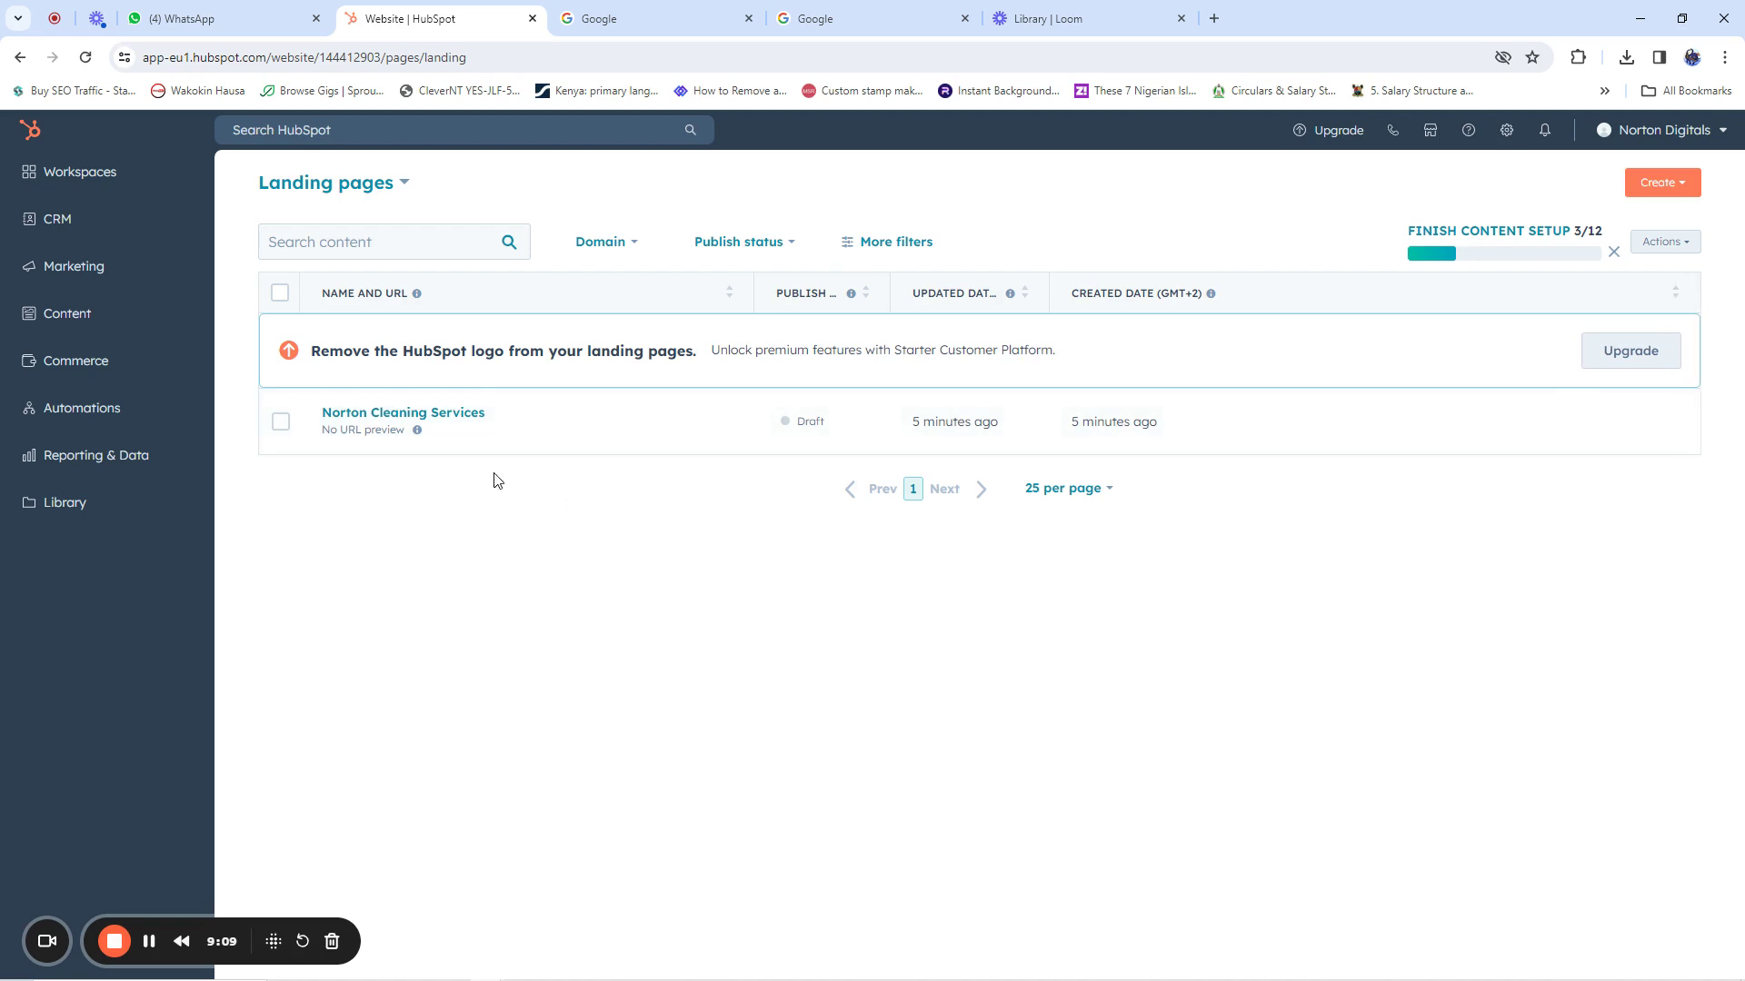
pyautogui.moveTo(545, 422)
pyautogui.click(703, 423)
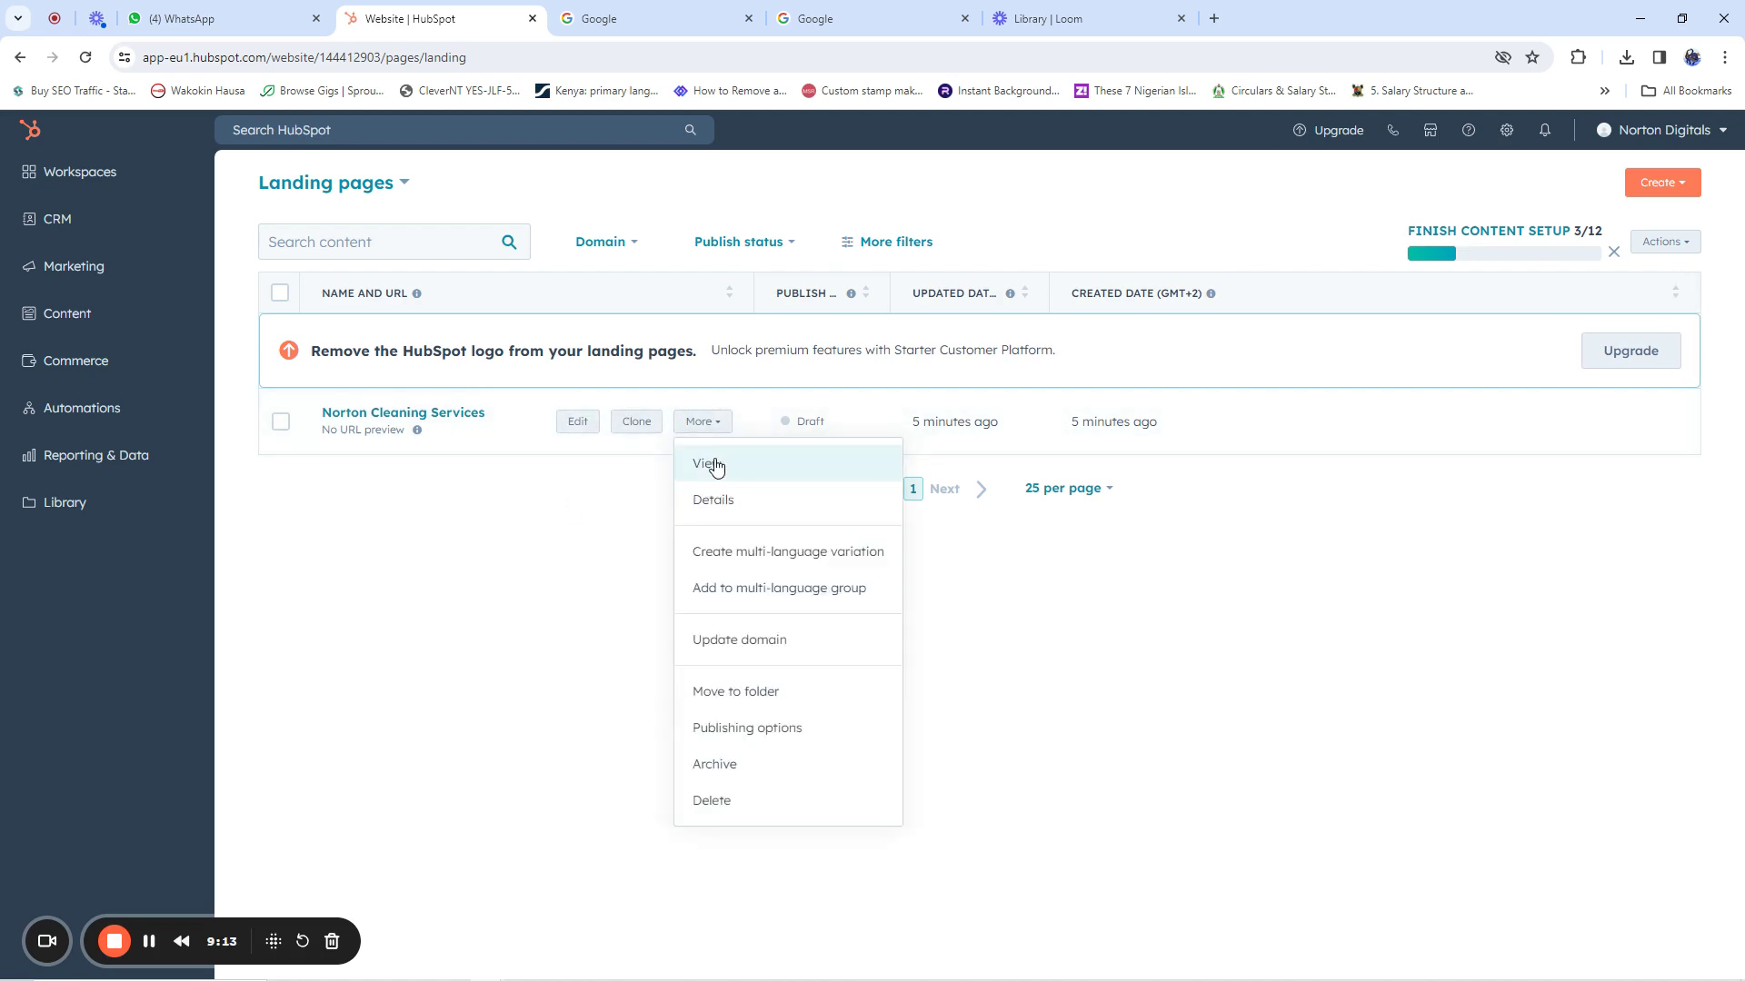
# Open the details view of the Norton Cleaning Services page from its More menu
pyautogui.click(714, 501)
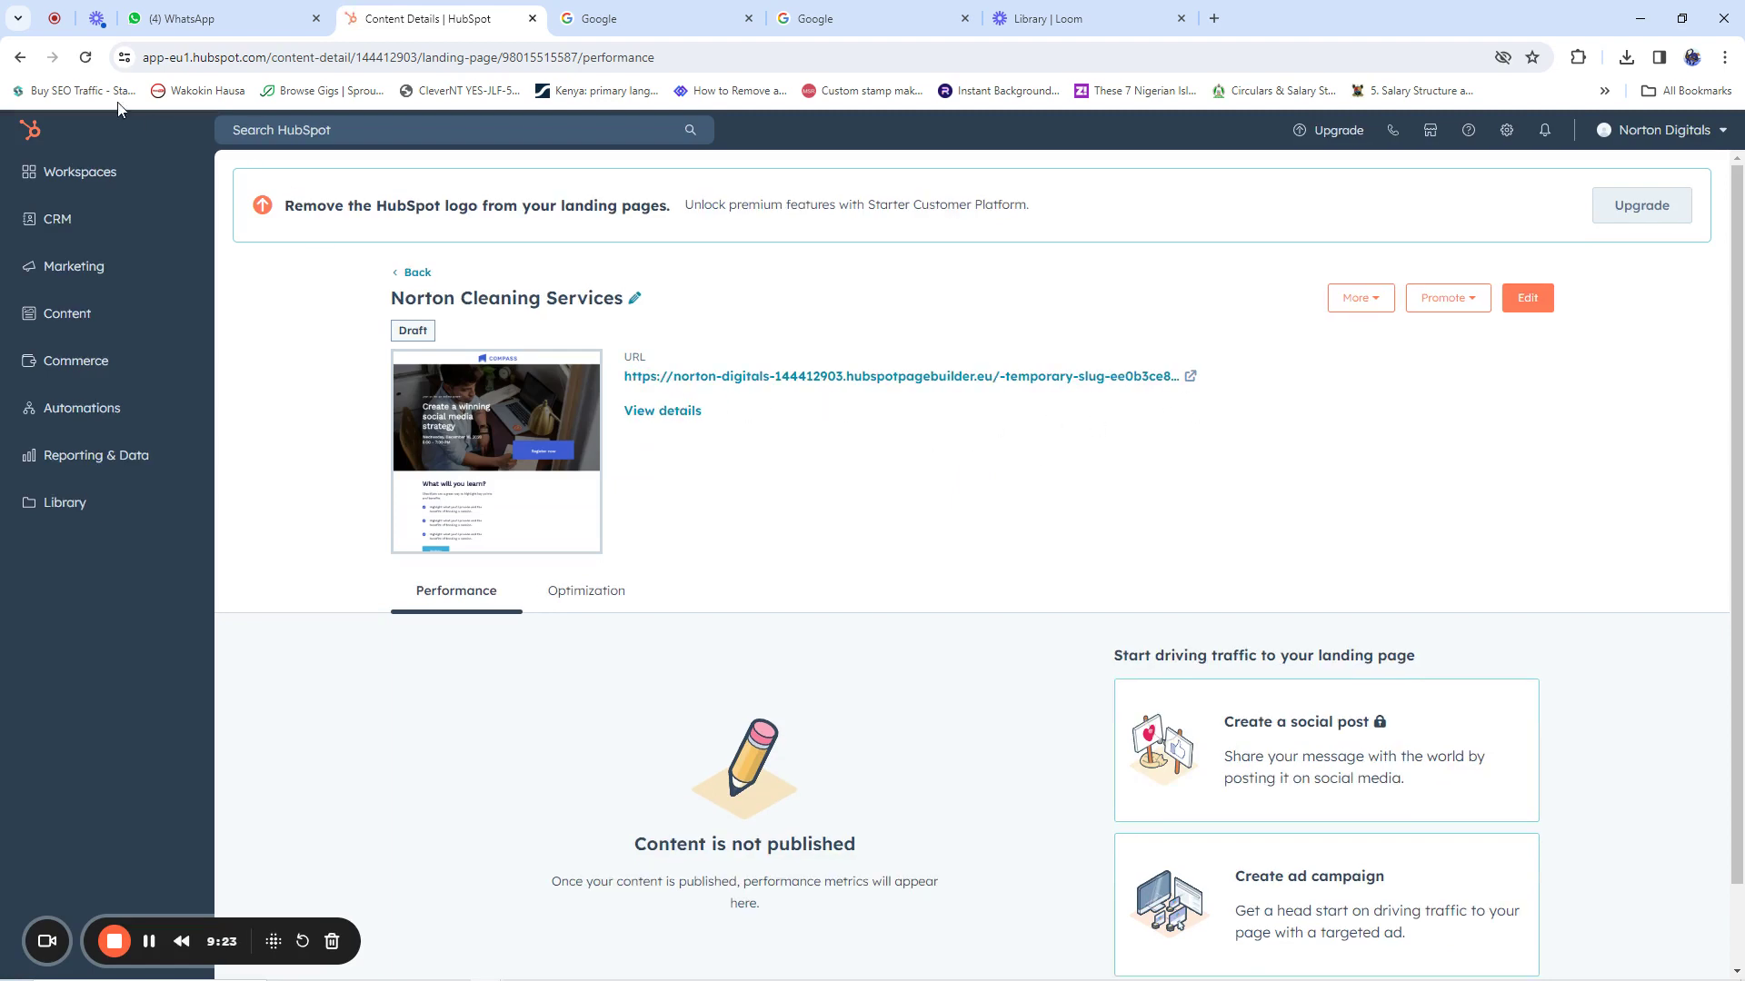
pyautogui.click(21, 59)
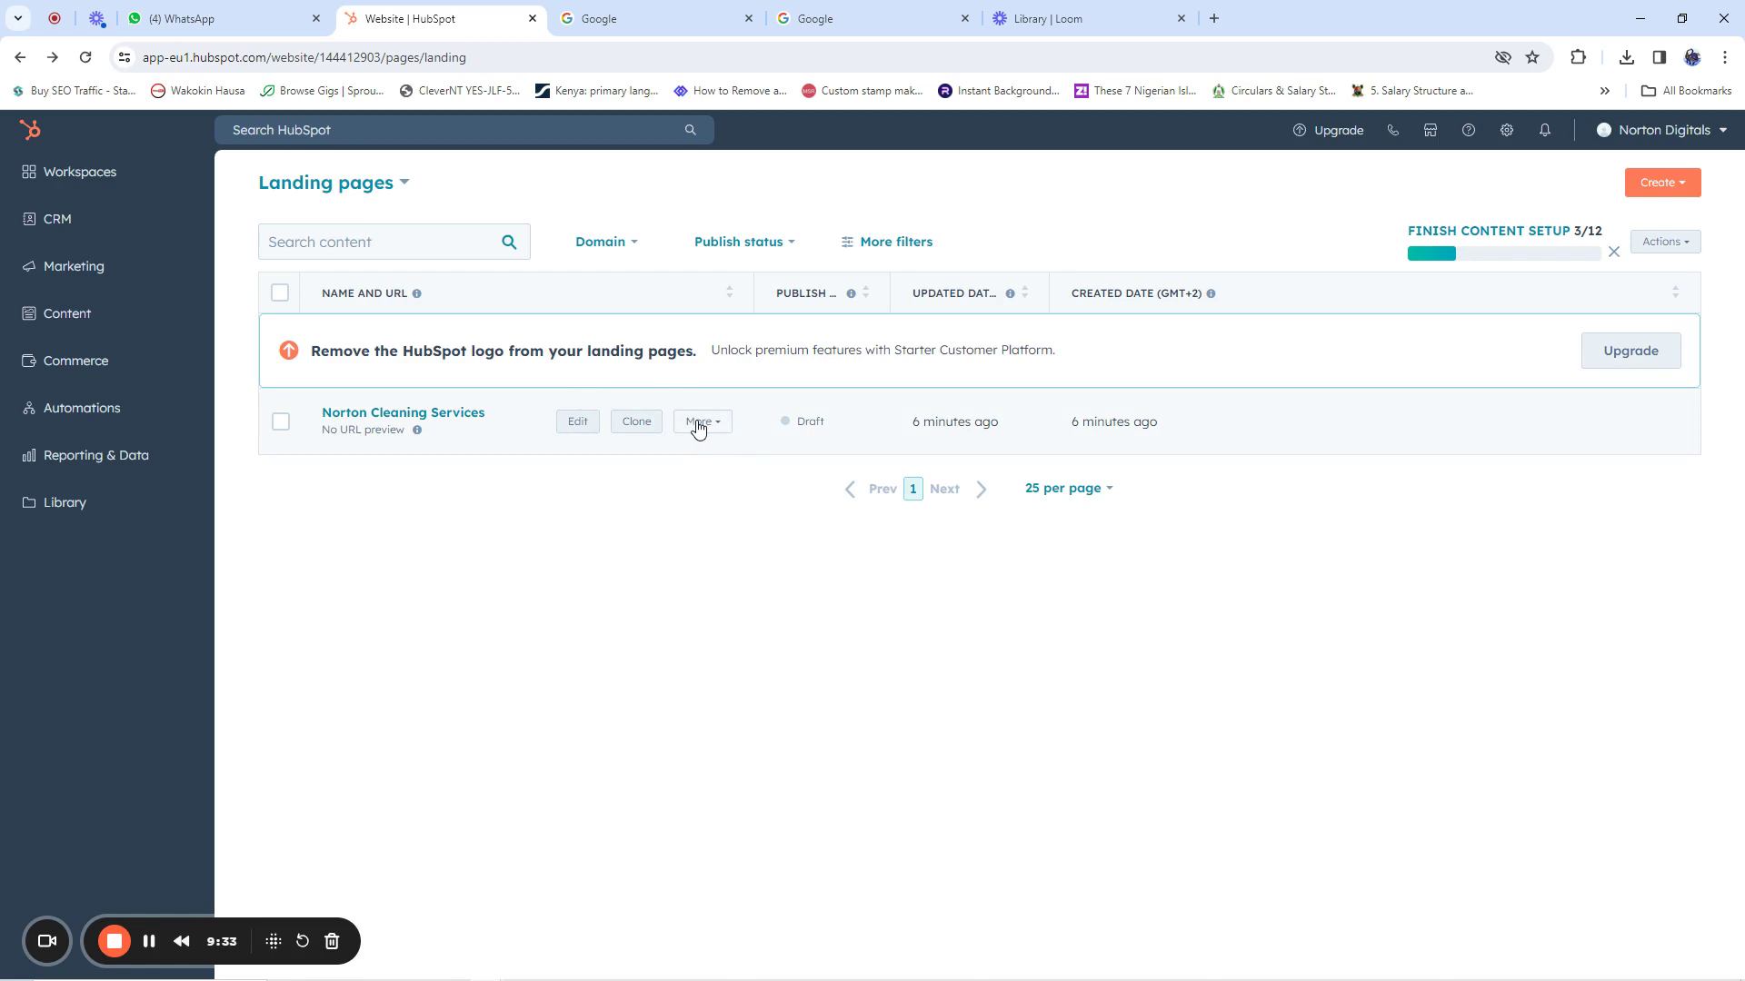
pyautogui.click(698, 425)
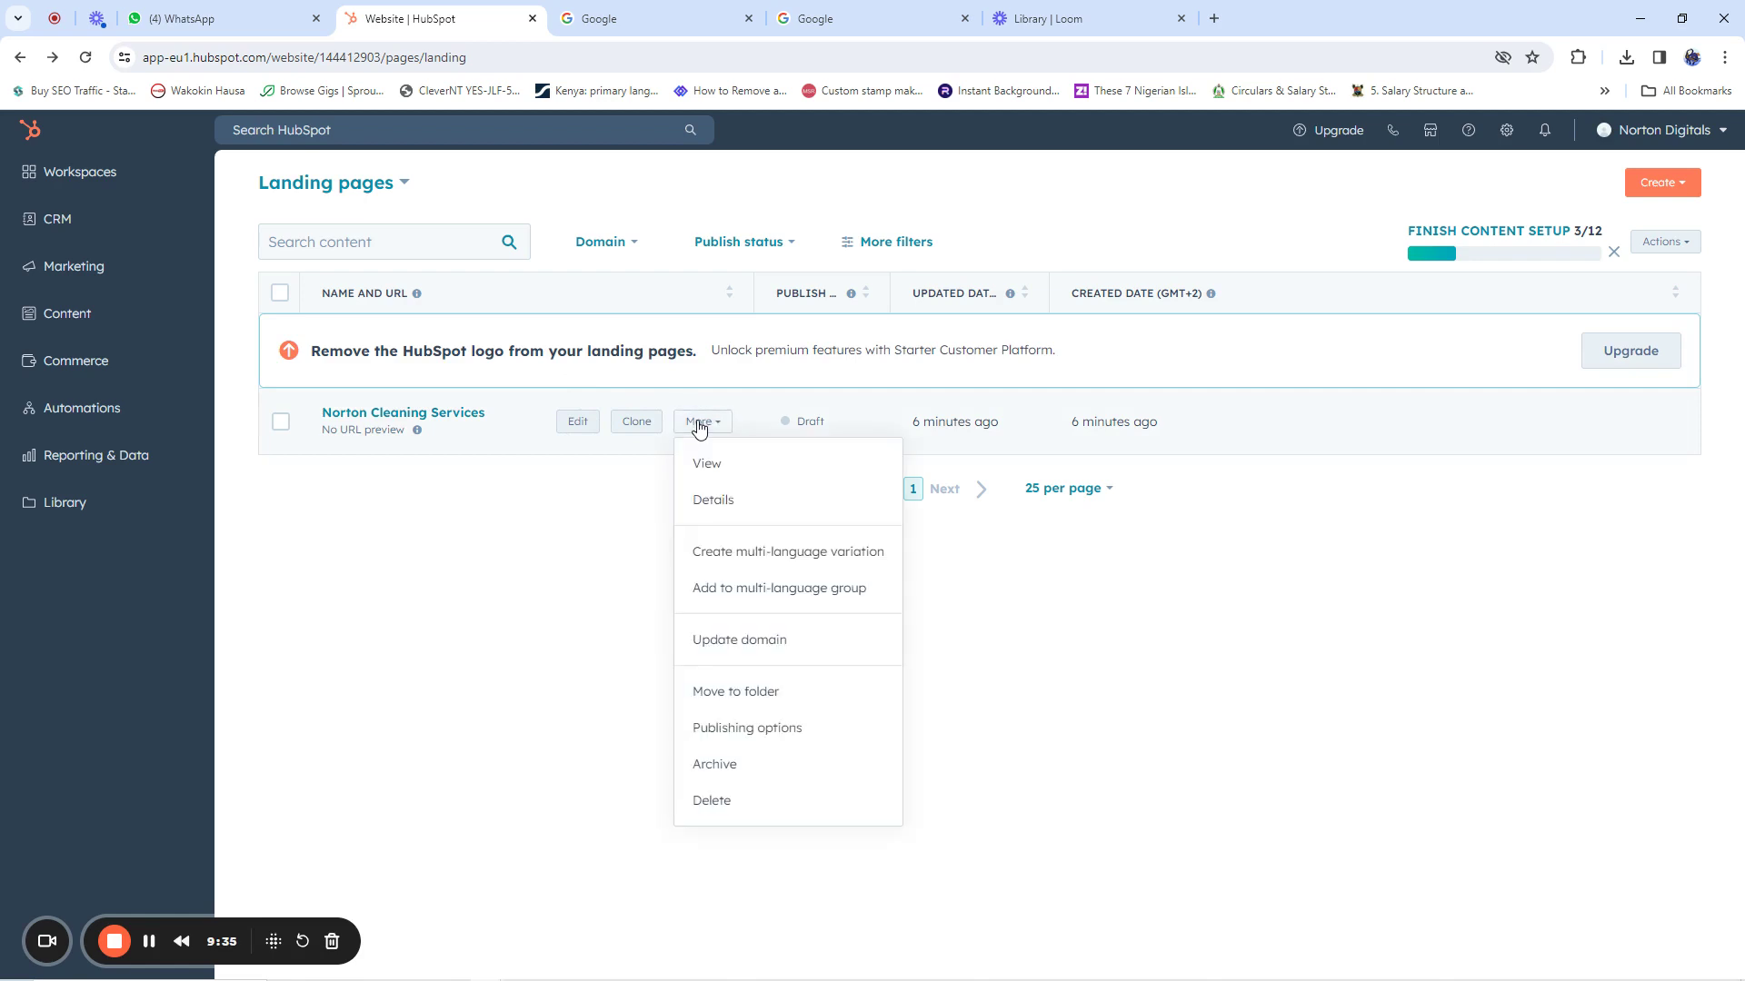
pyautogui.click(720, 504)
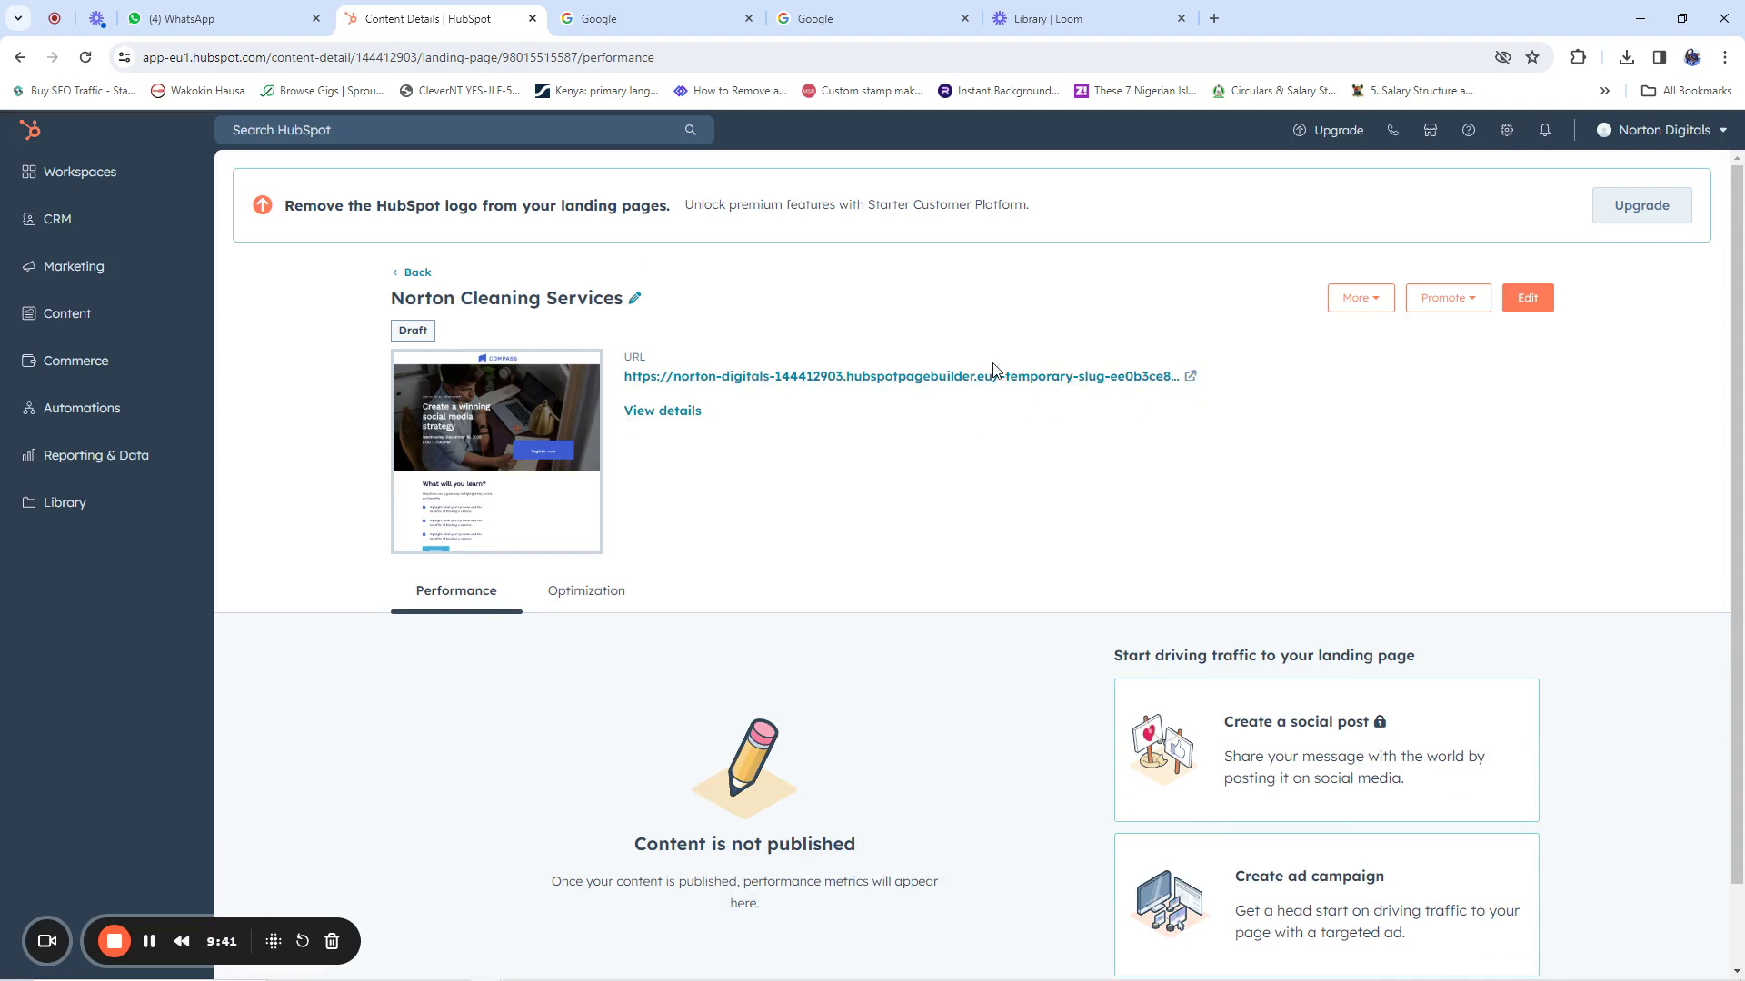
# Open the draft's preview URL in a new browser tab
pyautogui.moveTo(624, 377); pyautogui.dragTo(1154, 389)
pyautogui.click(1195, 422)
pyautogui.click(1190, 378)
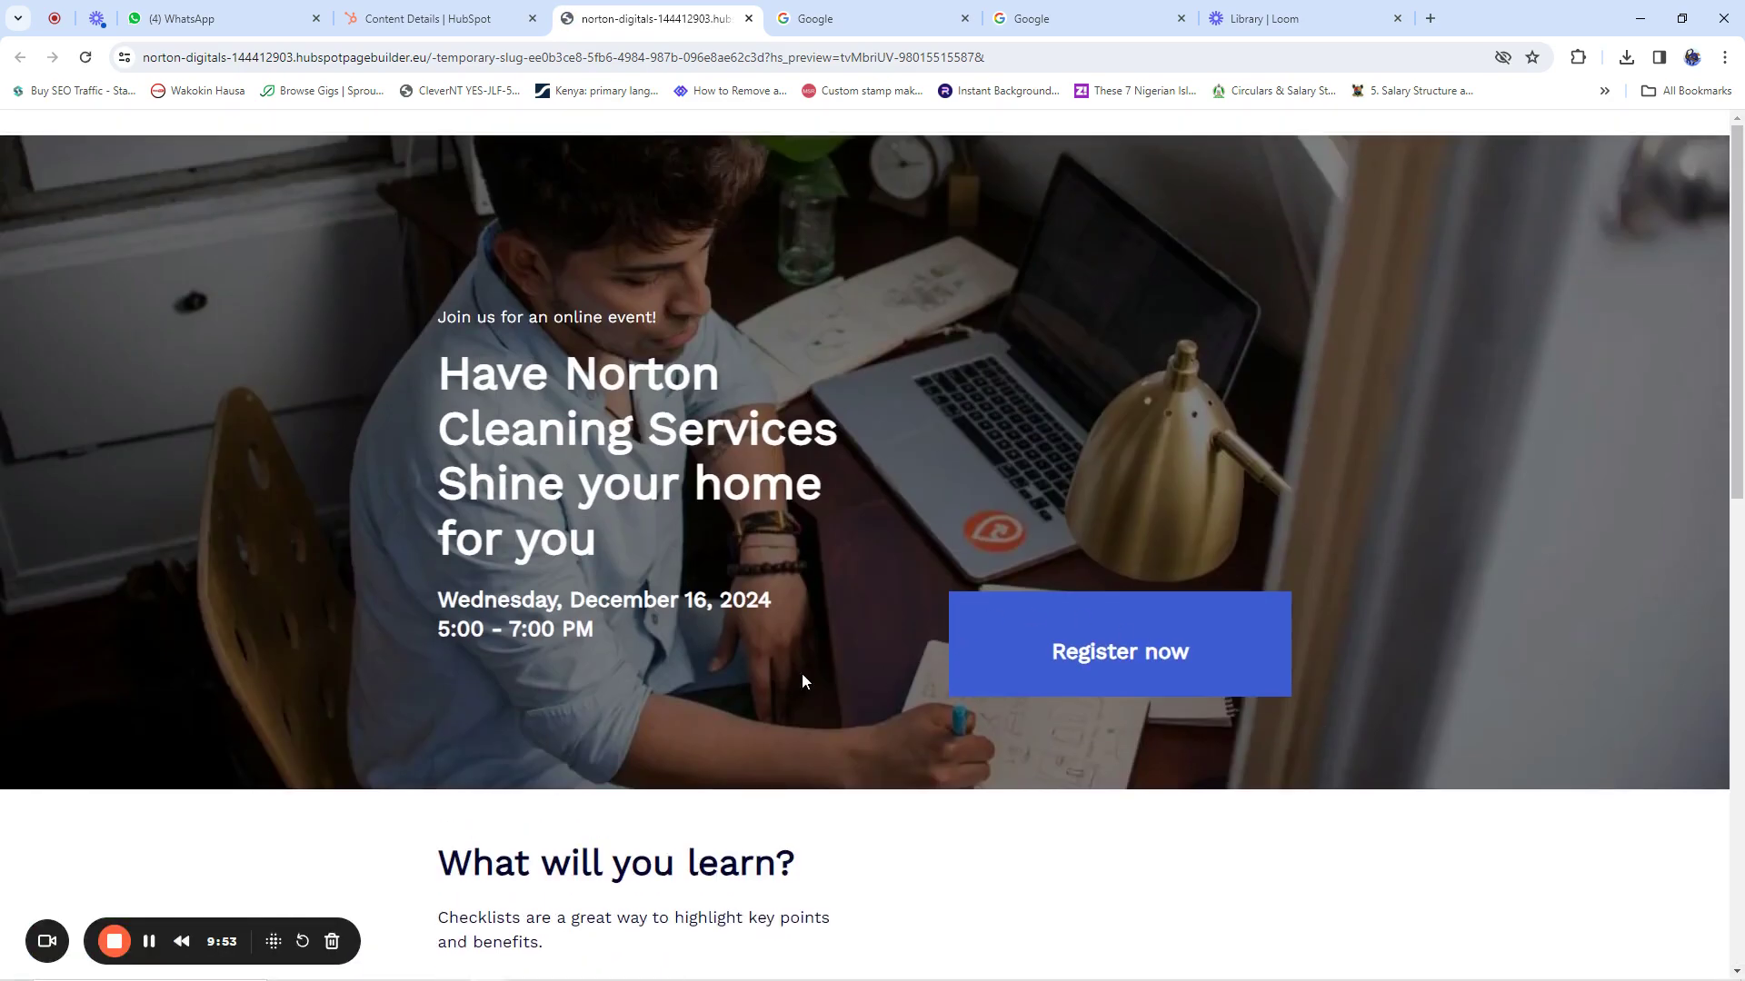
# Check the checklist and Register Now button in the draft preview, then select its full URL
pyautogui.scroll(-8, 651, 661)
pyautogui.scroll(-3, 658, 662)
pyautogui.scroll(7, 506, 458)
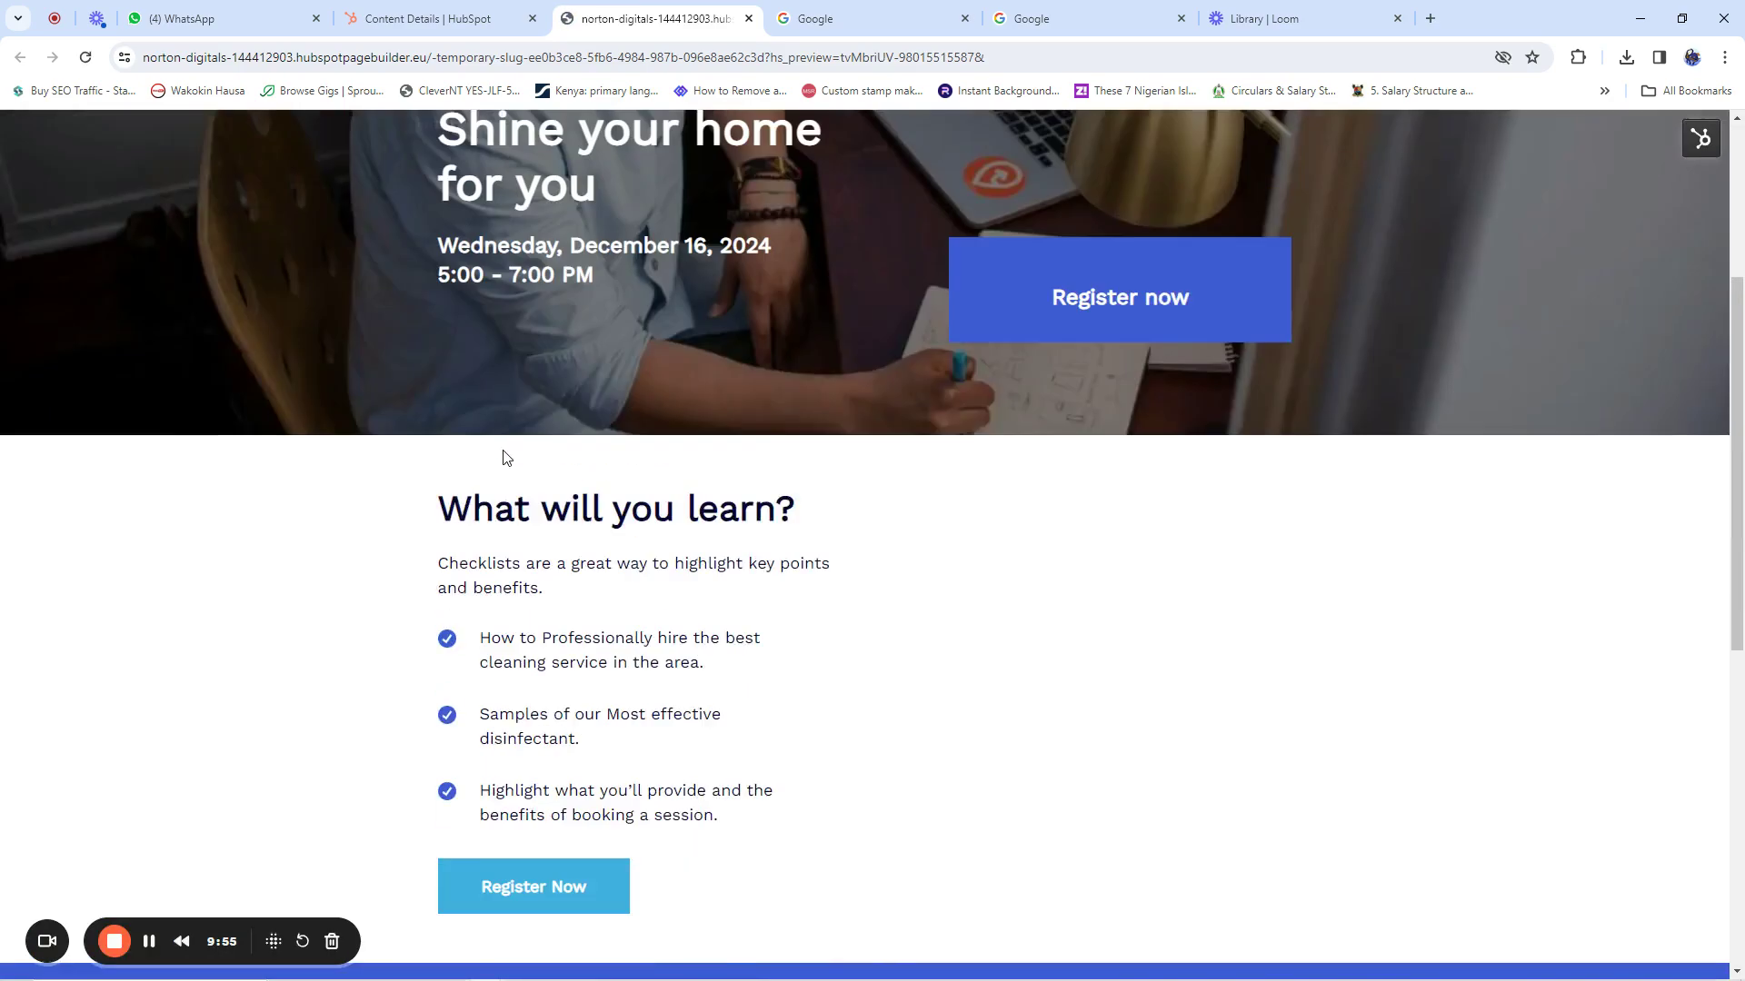
pyautogui.scroll(4, 506, 457)
pyautogui.click(619, 57)
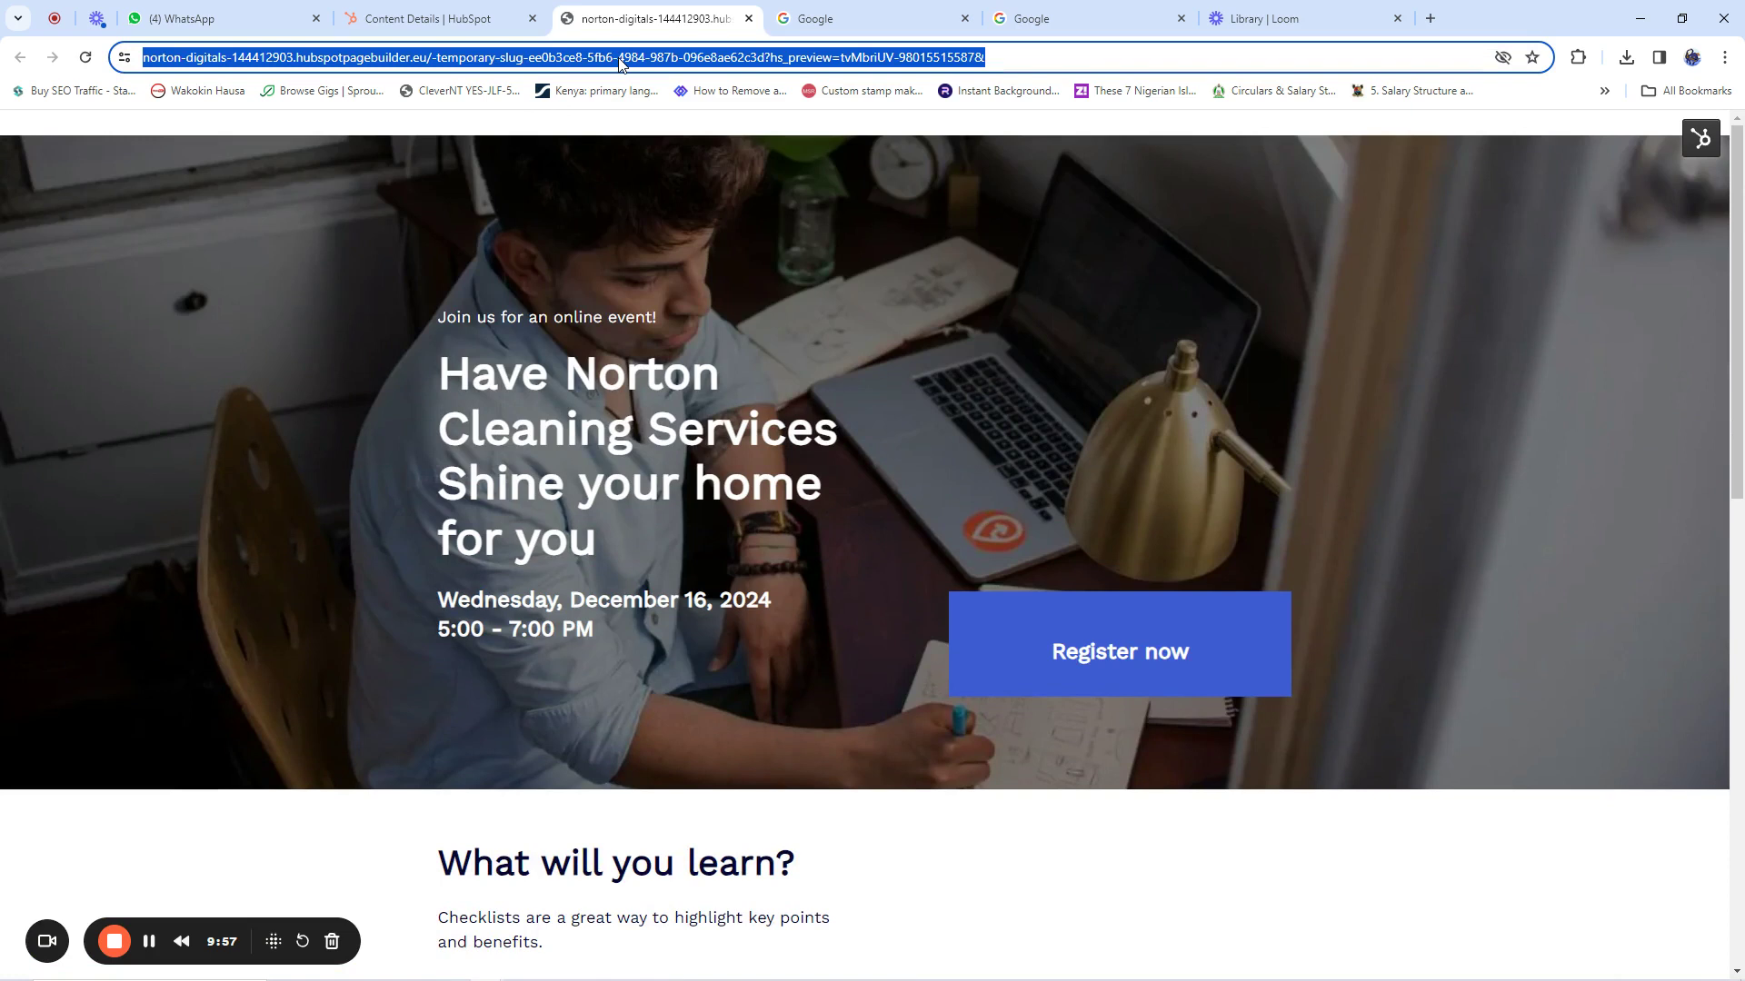